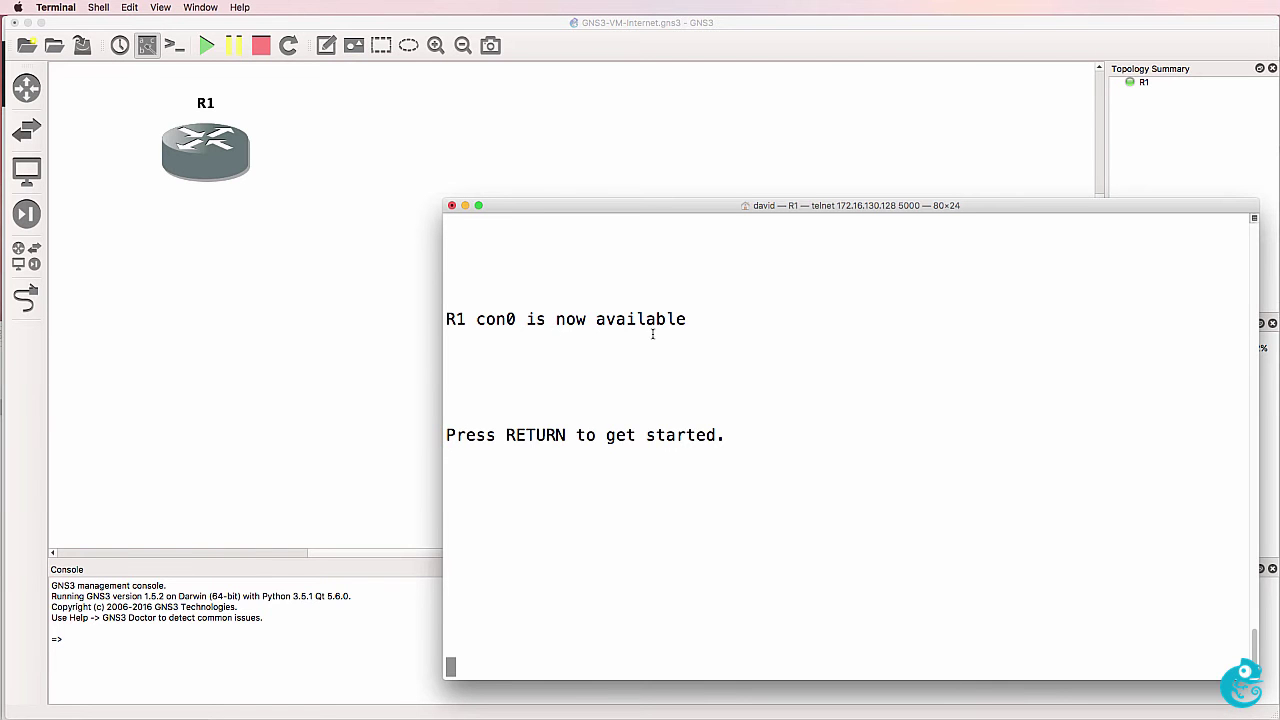
- Run 'sh ver' on R1 and highlight the C3725-ADVENTERPRISEK9-M image and Version 12.4(15)T14
key("Return")
type("sh ver")
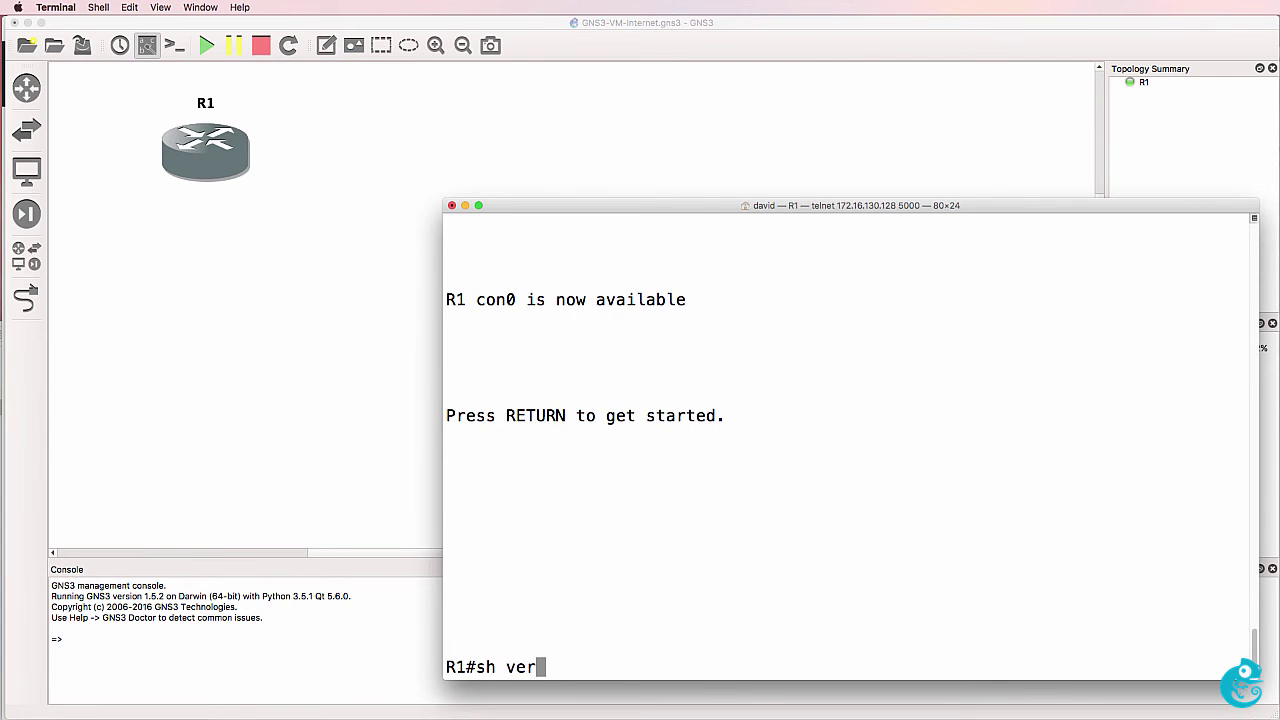
key("Return")
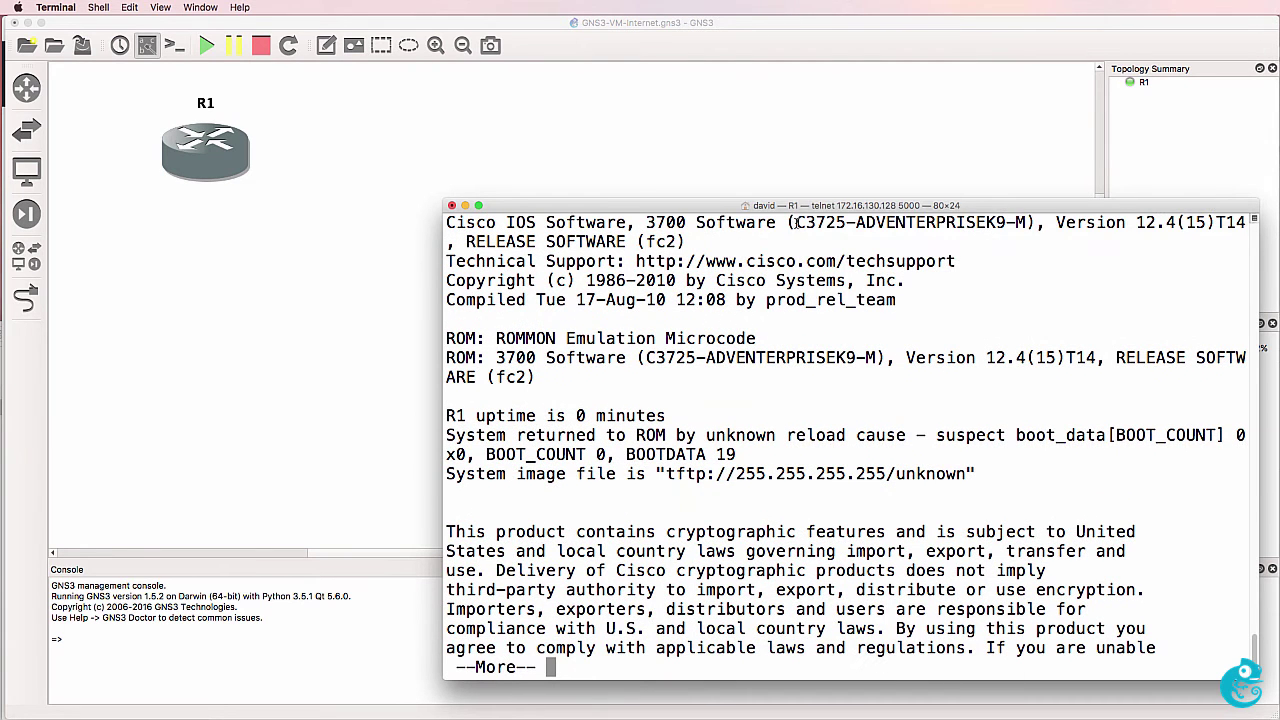
left_click_drag(796, 222, 1091, 222)
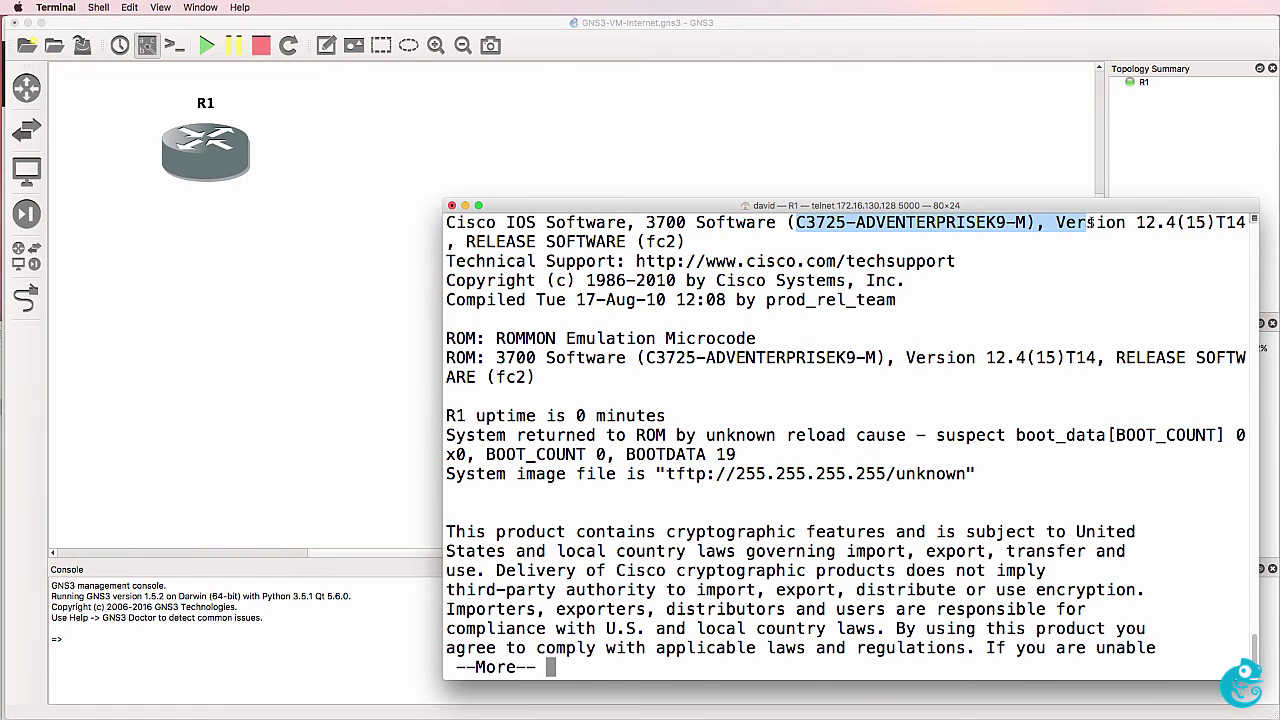
key("Return")
left_click_drag(896, 299, 1115, 299)
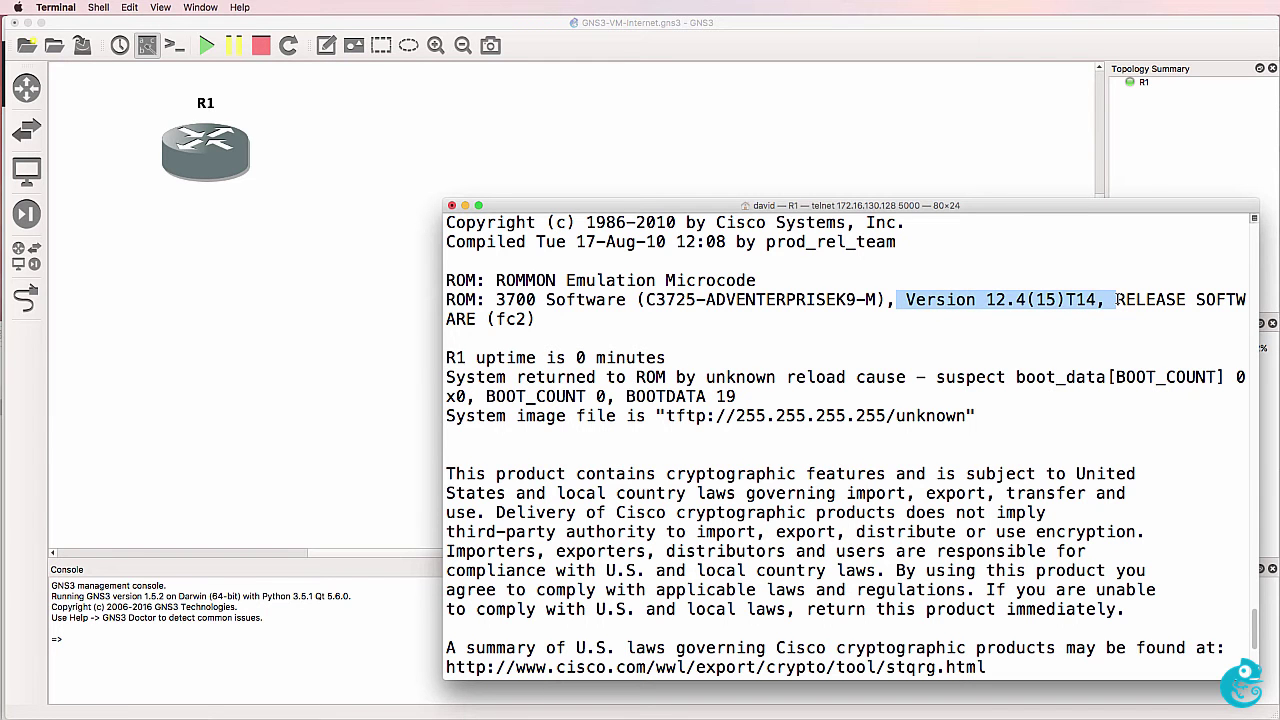
key("space")
key("Return")
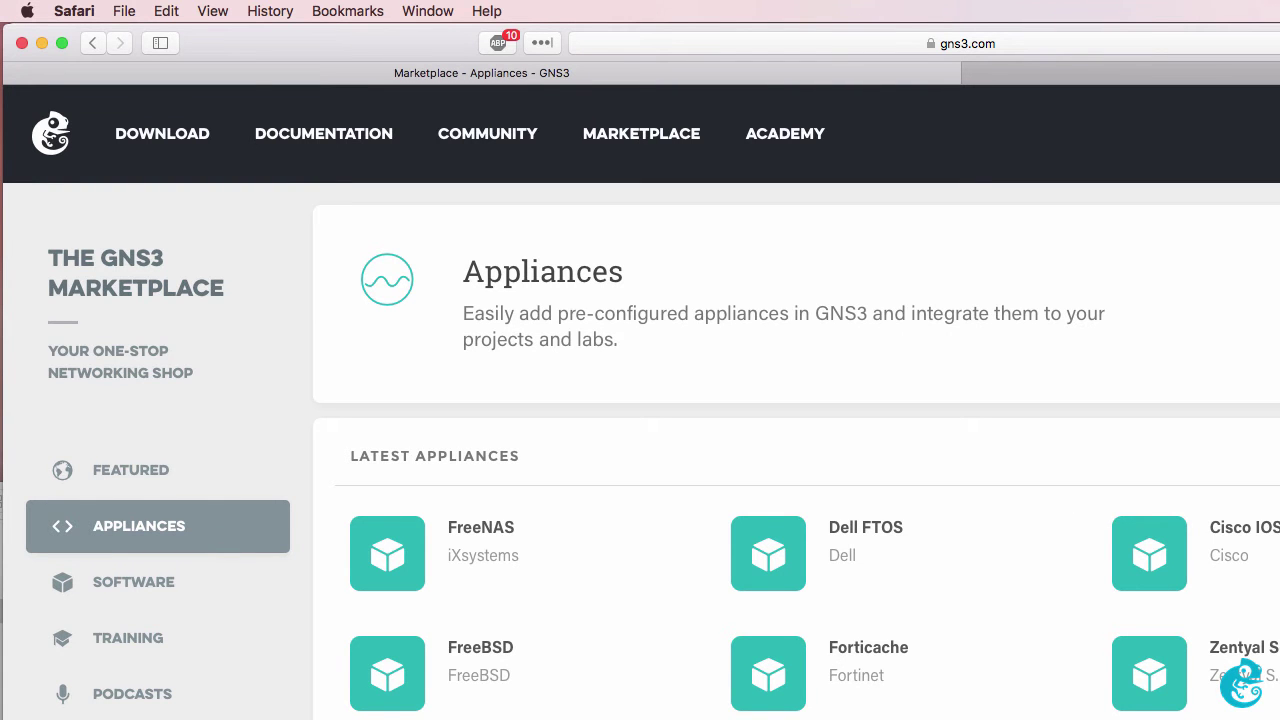
- Scroll the Marketplace Appliances list and open the Cisco IOSv appliance details
scroll(1252, 635, "down", 15)
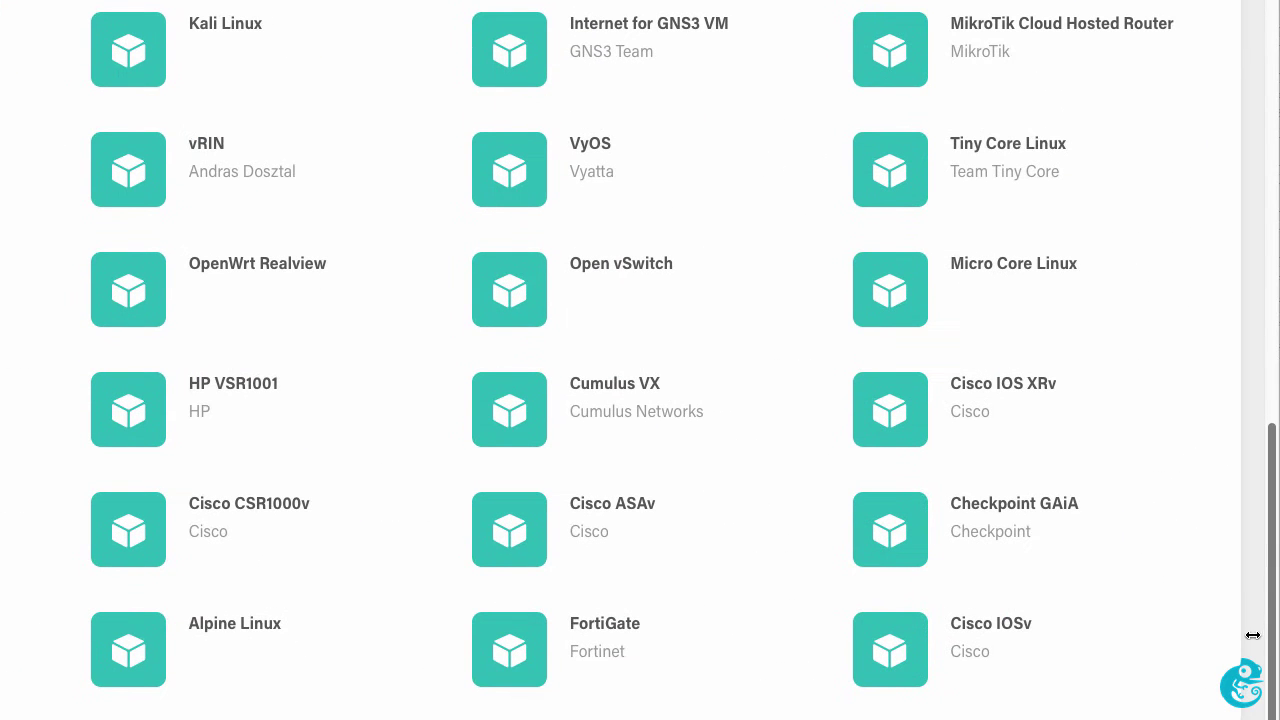
left_click(1001, 651)
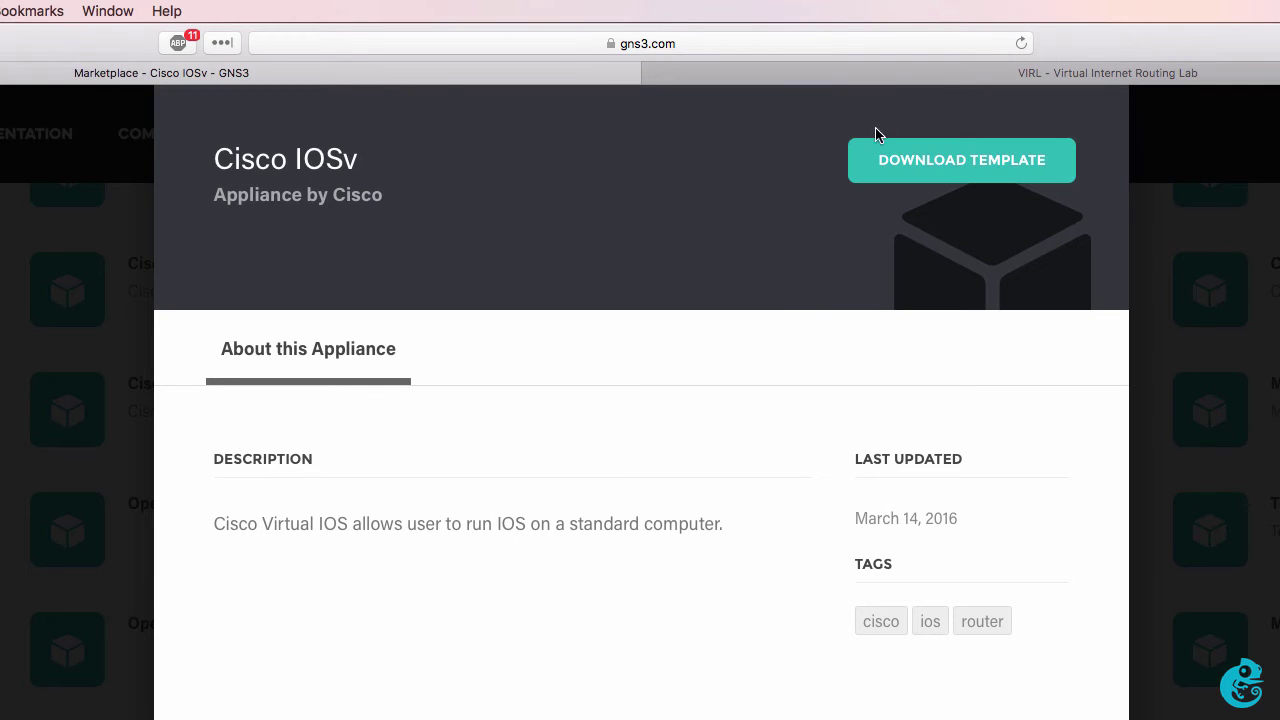
- Highlight IOSv's supported features on the VIRL page, then select the IOSv image in Downloads
left_click(880, 75)
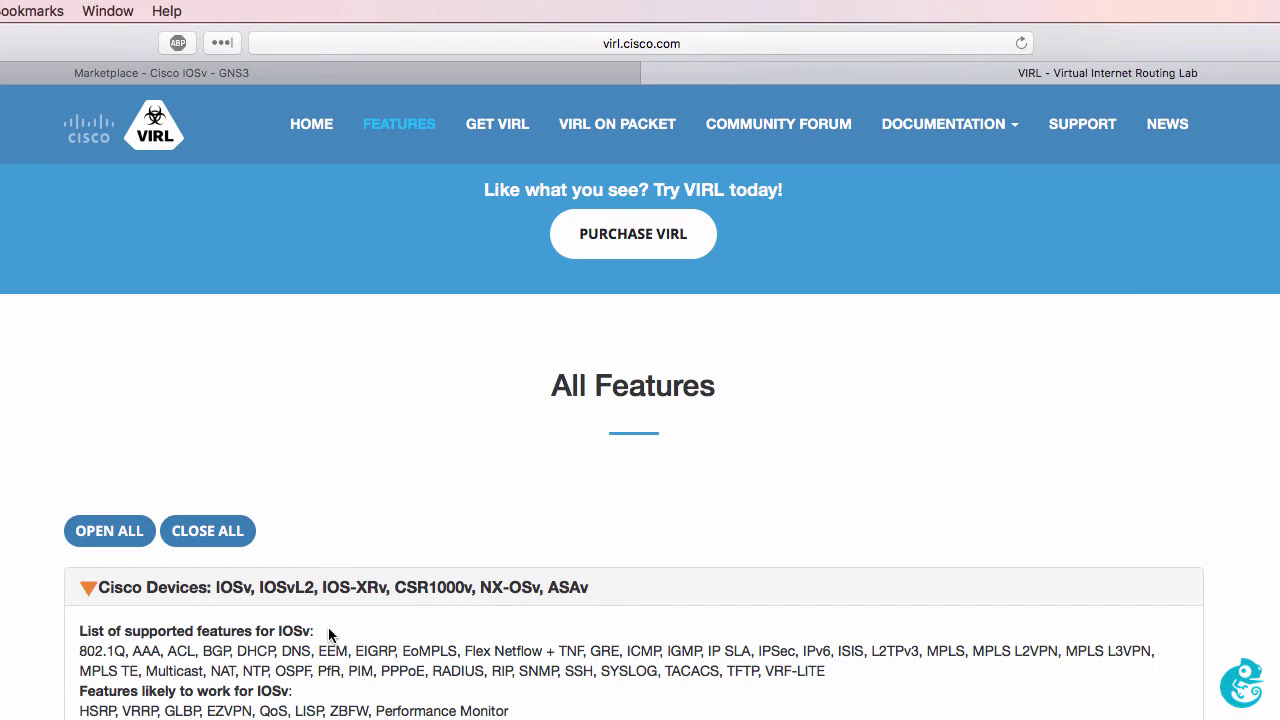
left_click_drag(316, 630, 273, 630)
key("super+Tab")
left_click(490, 250)
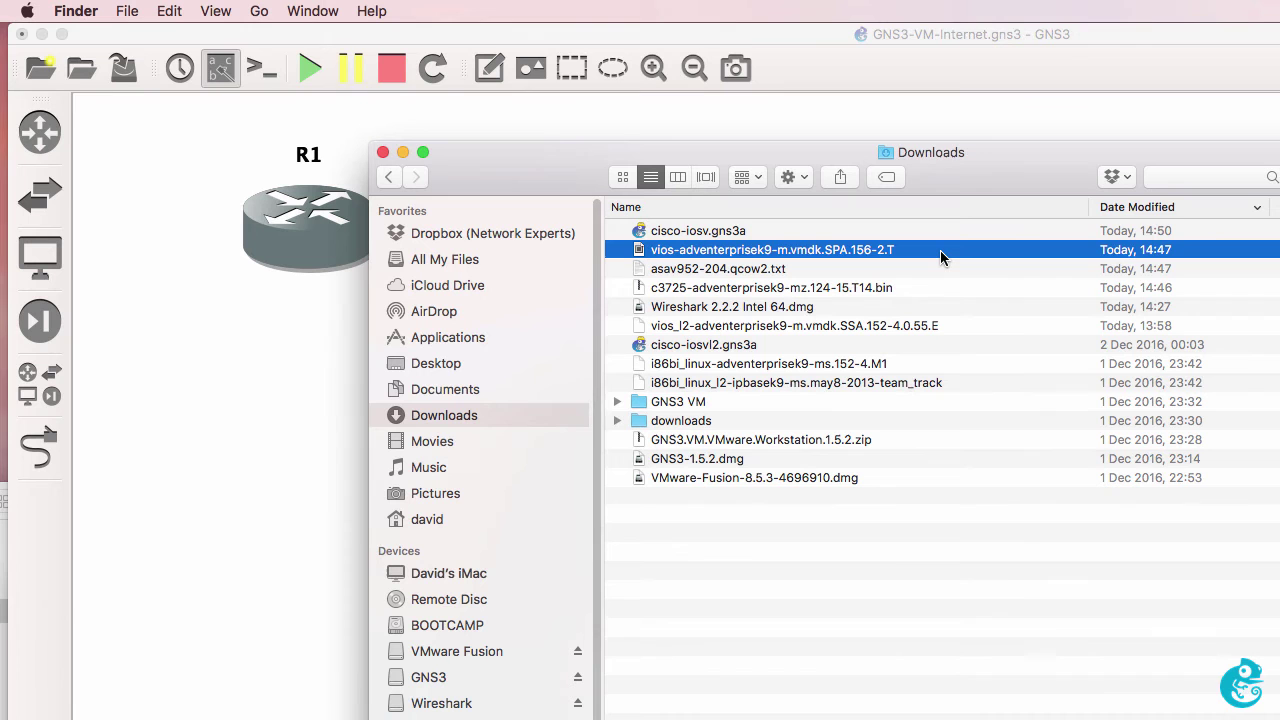
- Check cisco-iosv.gns3a and vios-adventerprisek9-m.vmdk.SPA.156-2.T in Downloads, then return to GNS3
left_click(859, 231)
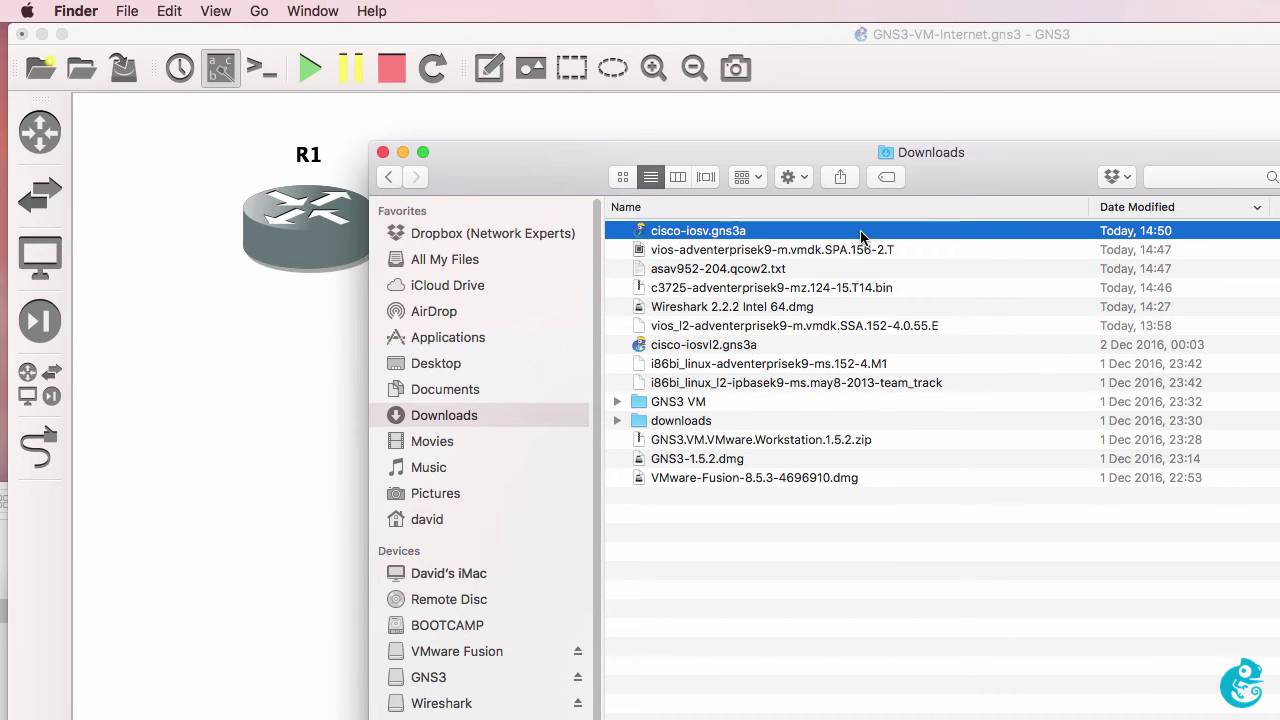
left_click(924, 250)
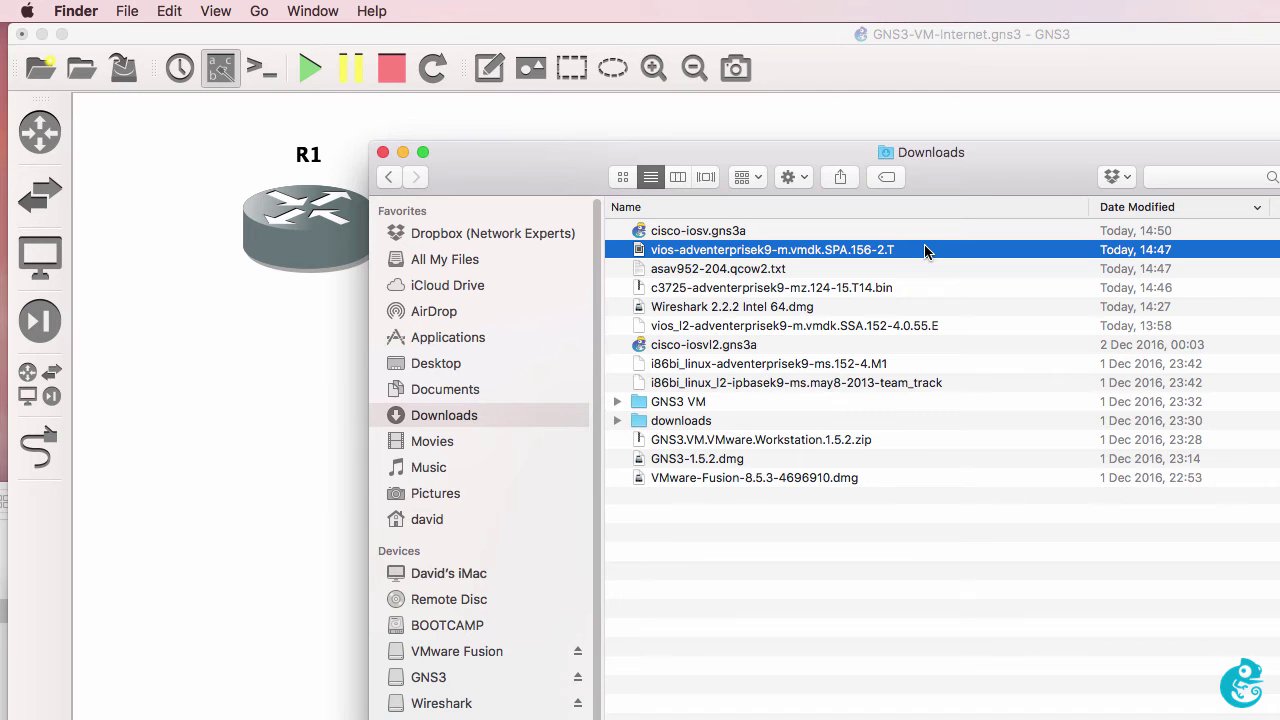
left_click(770, 42)
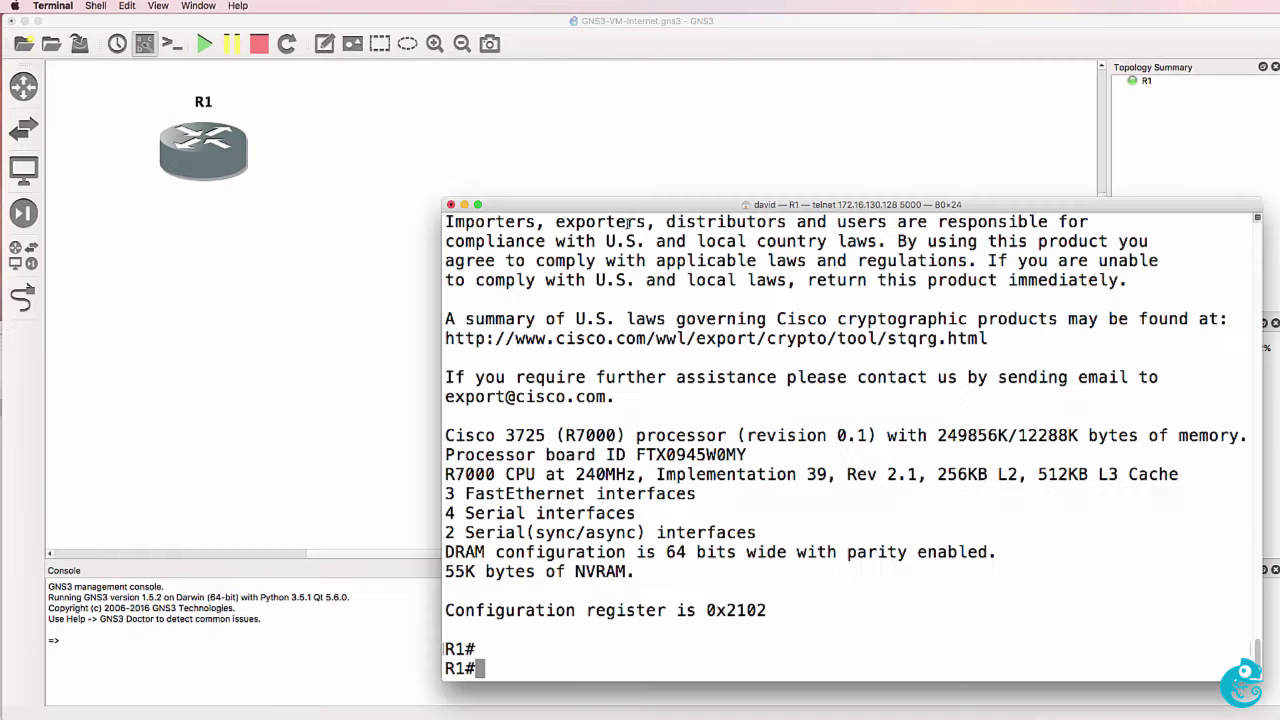
- Move R1's console left, rerun 'sh ver', and highlight the image and version line
left_click_drag(629, 207, 223, 195)
type("sh ver")
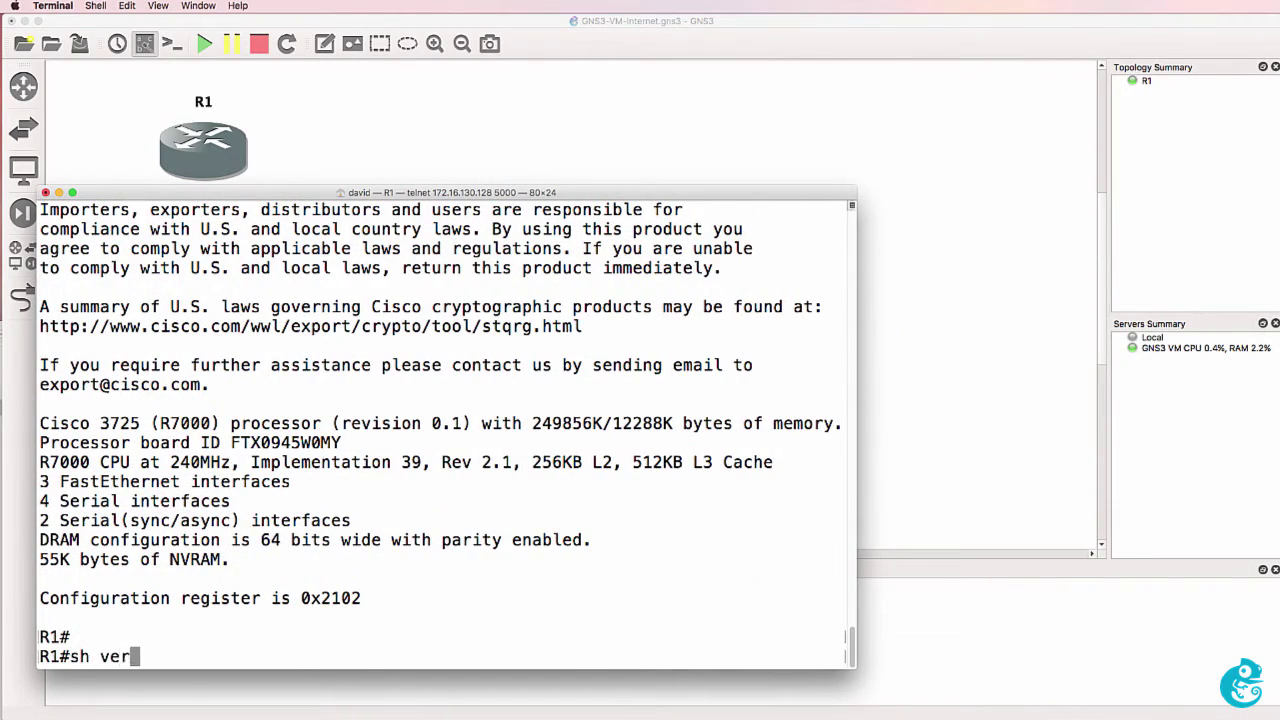
key("Return")
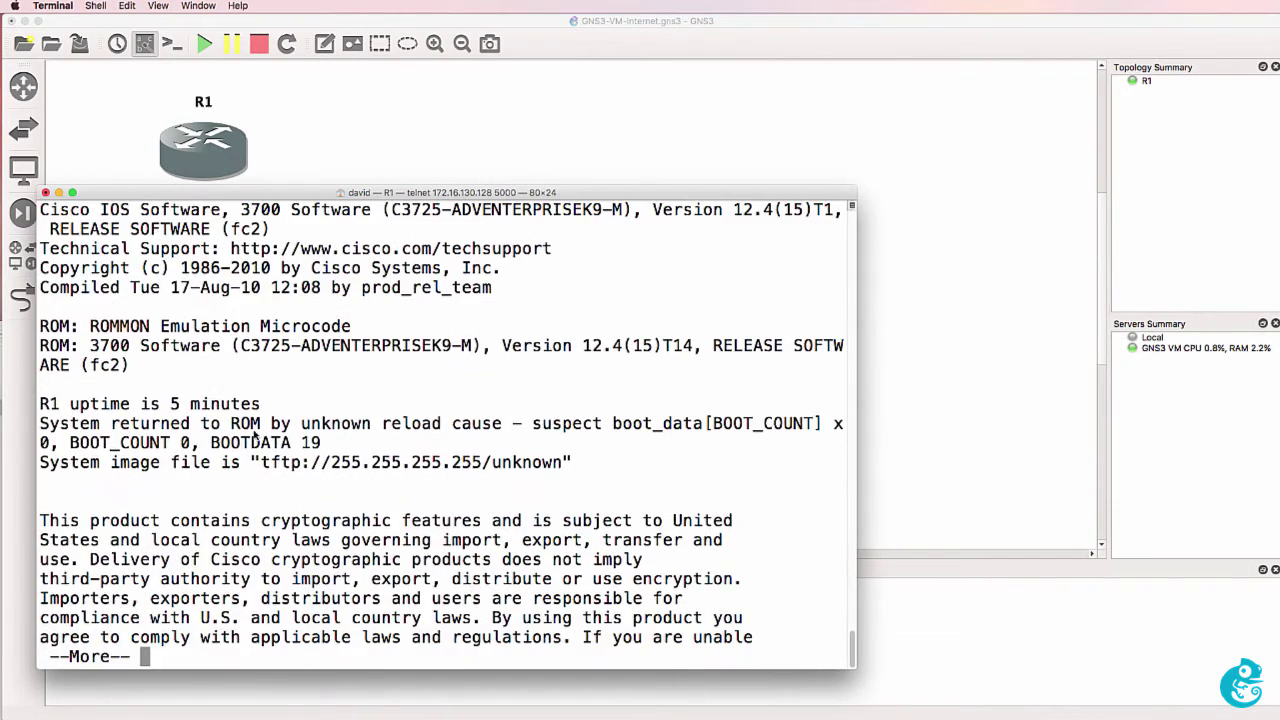
left_click_drag(391, 209, 851, 207)
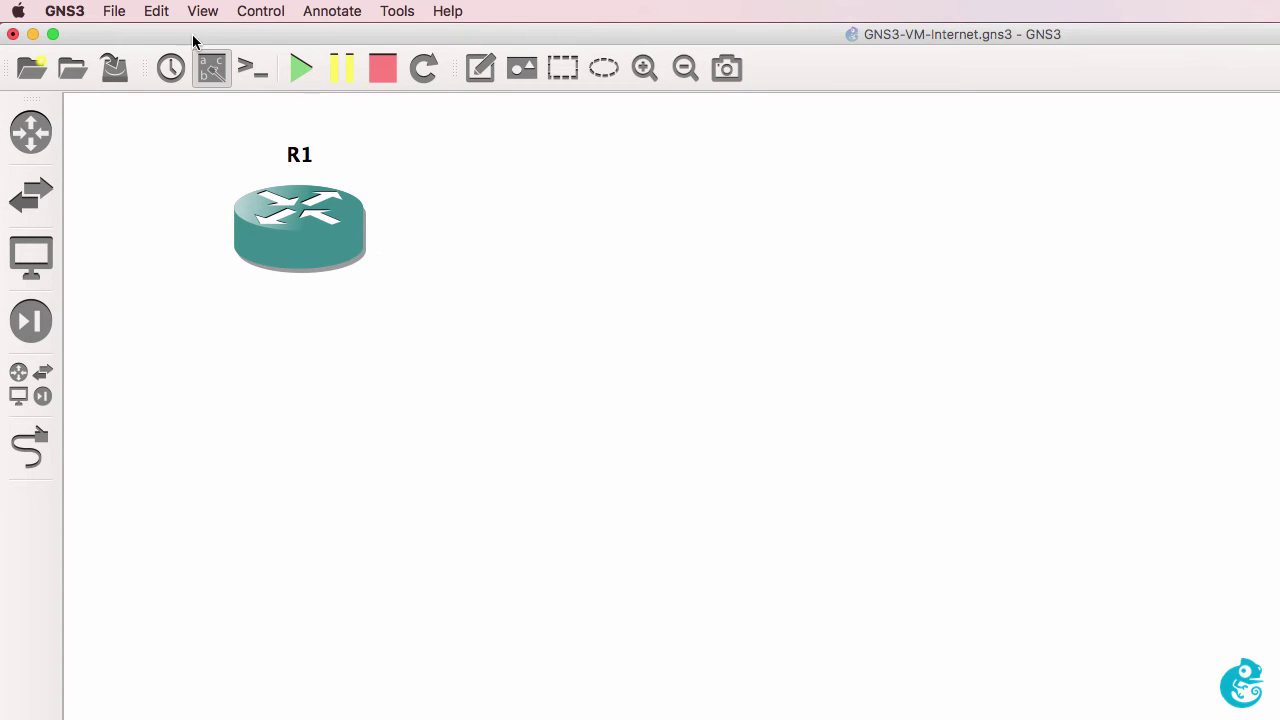
- Import the cisco-iosv.gns3a appliance from Downloads via File > Import appliance, moving the wizard into view
left_click(115, 12)
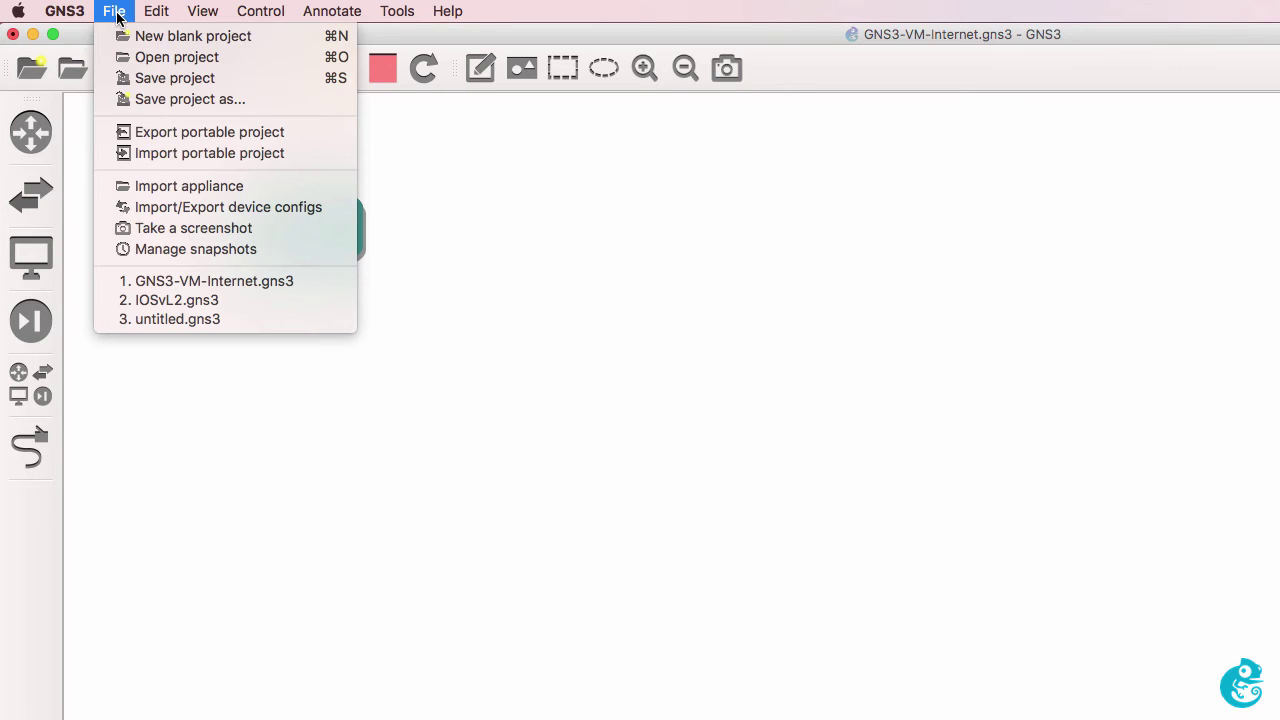
left_click(287, 186)
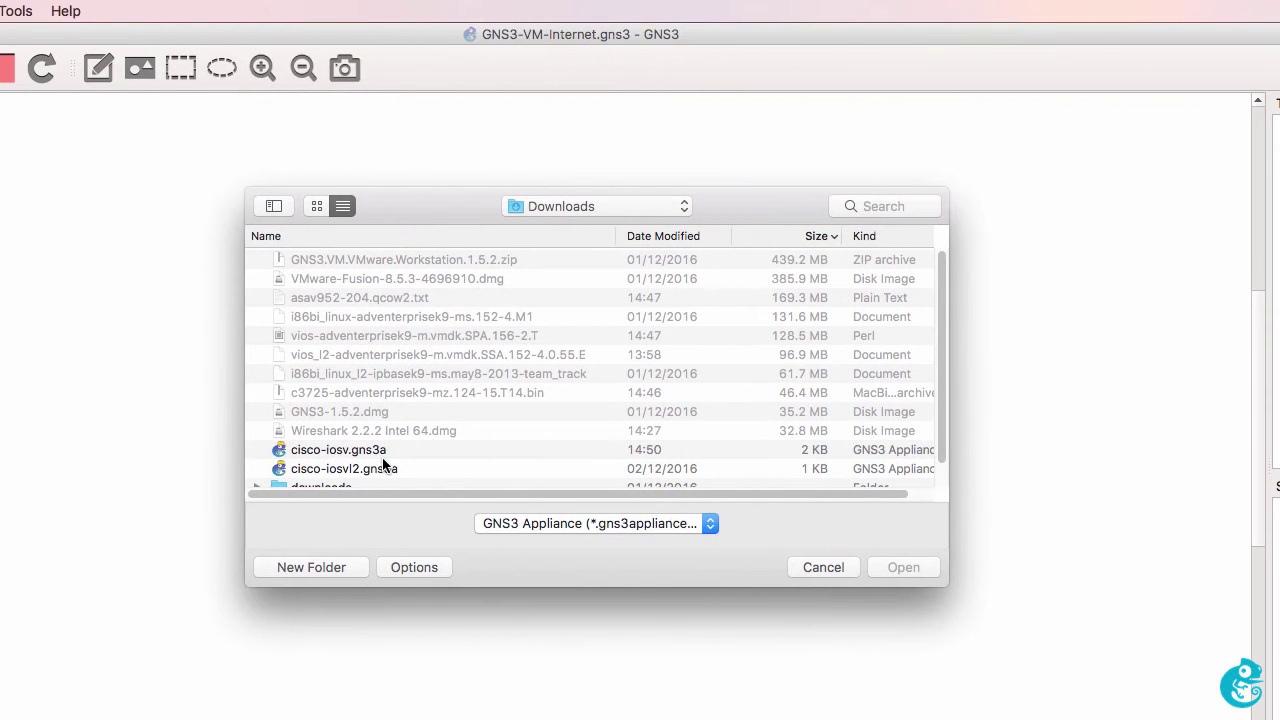
left_click(745, 450)
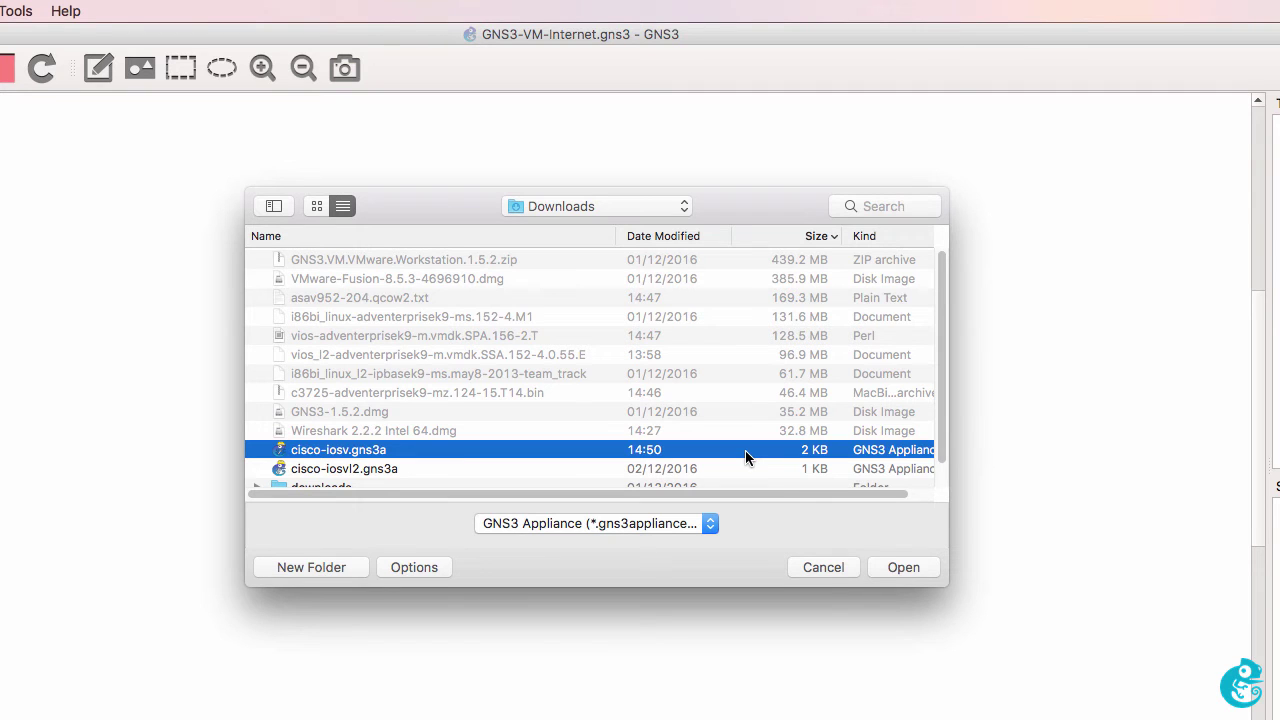
left_click(886, 569)
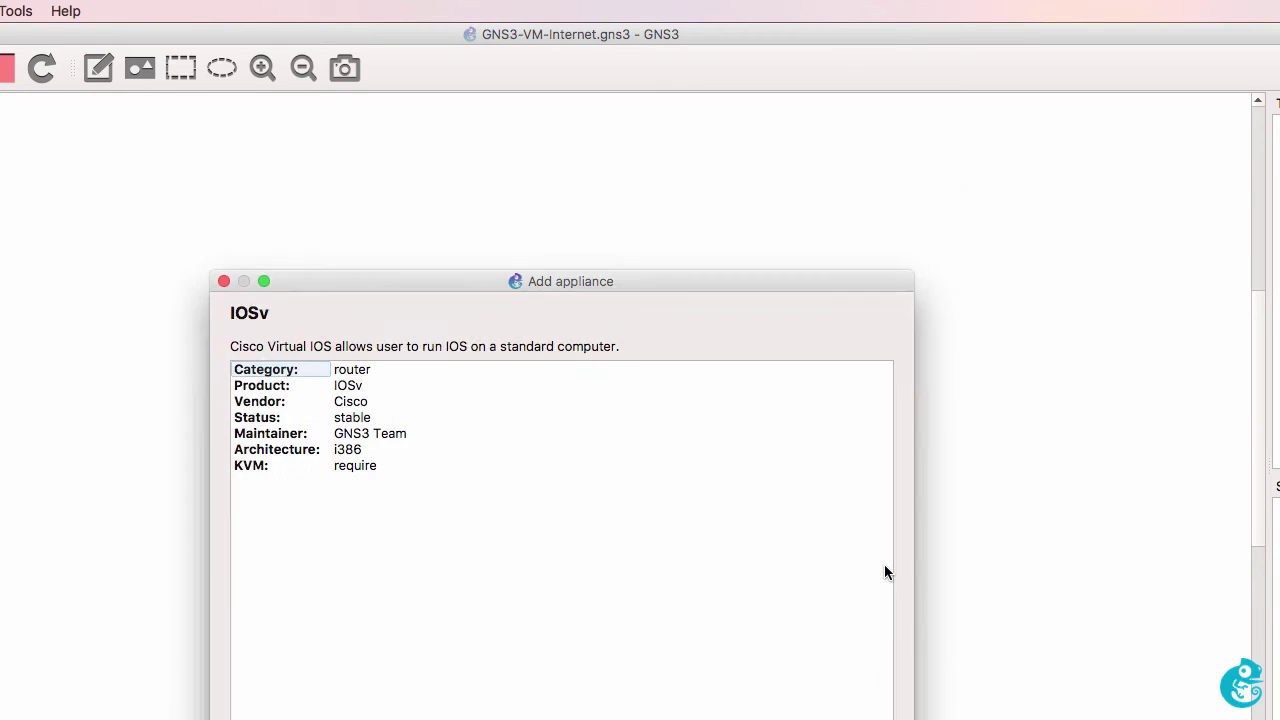
left_click_drag(481, 284, 416, 174)
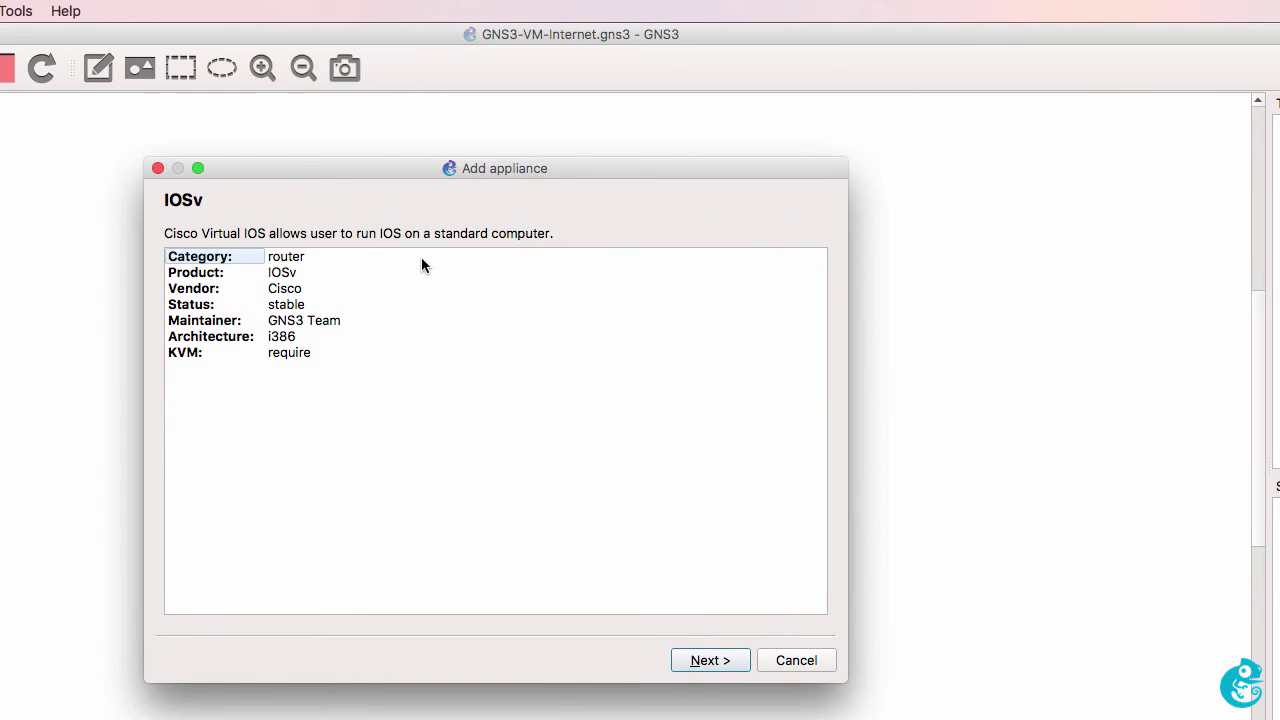
- Advance the wizard, keeping 'Run the appliance on the GNS3 VM' selected
left_click(712, 668)
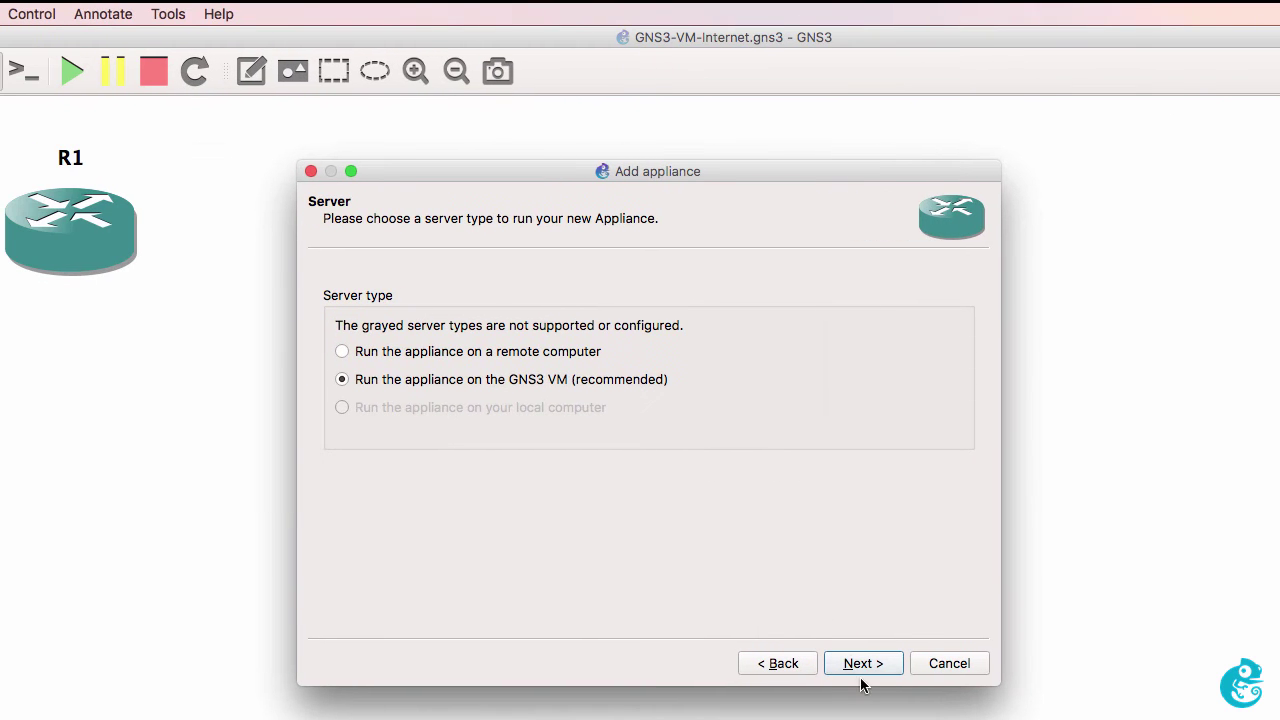
left_click(754, 662)
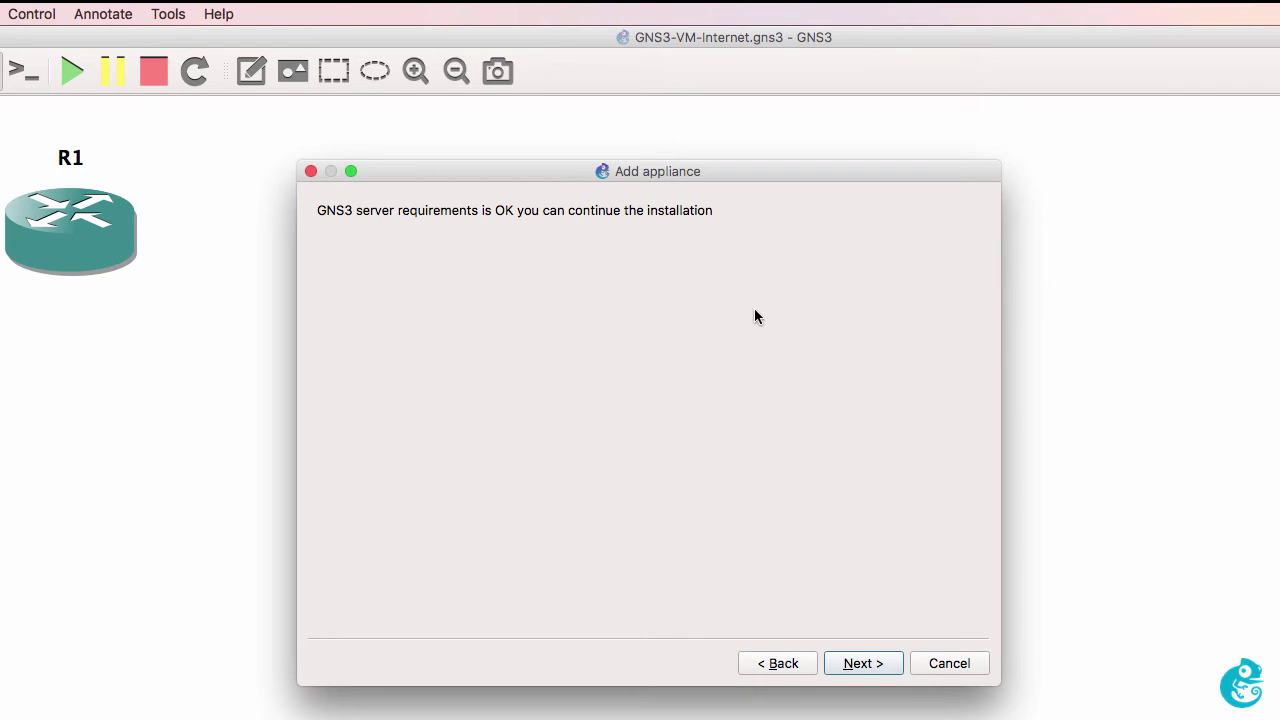
- Check each IOSv version's files, selecting the found 15.6(2)T image and revealing it in Downloads
left_click(860, 672)
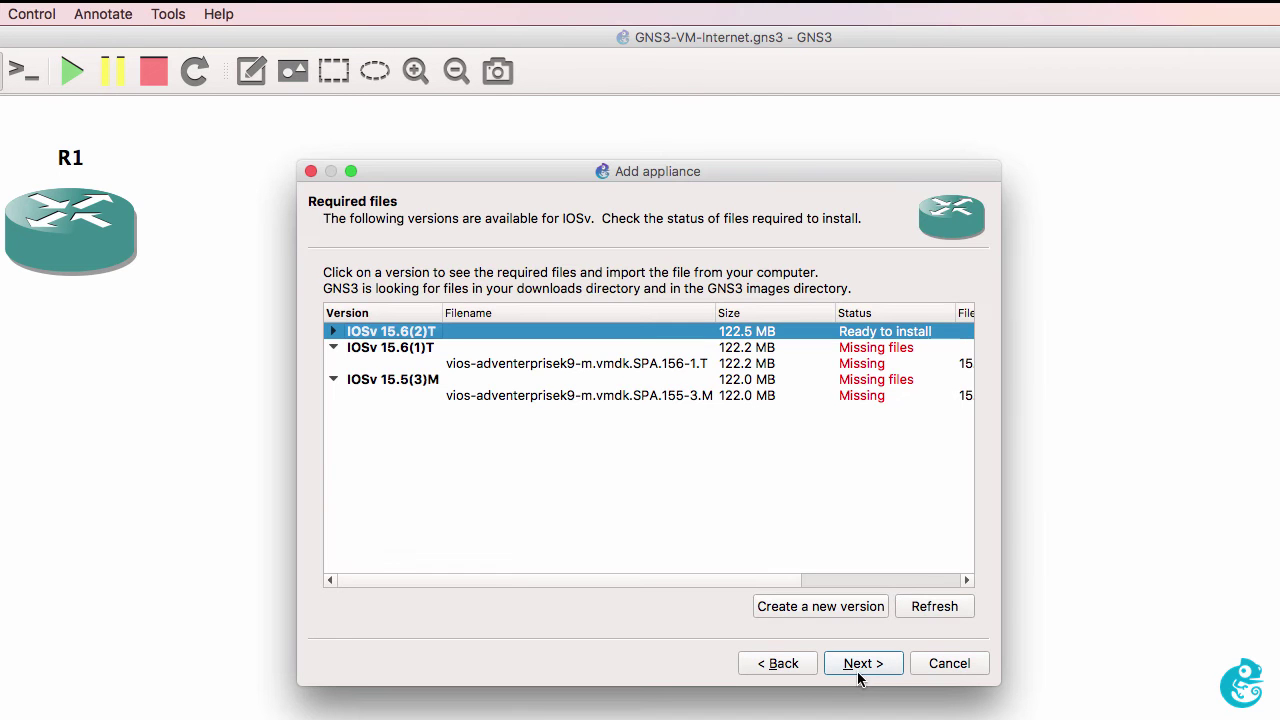
key("Down")
left_click(410, 379)
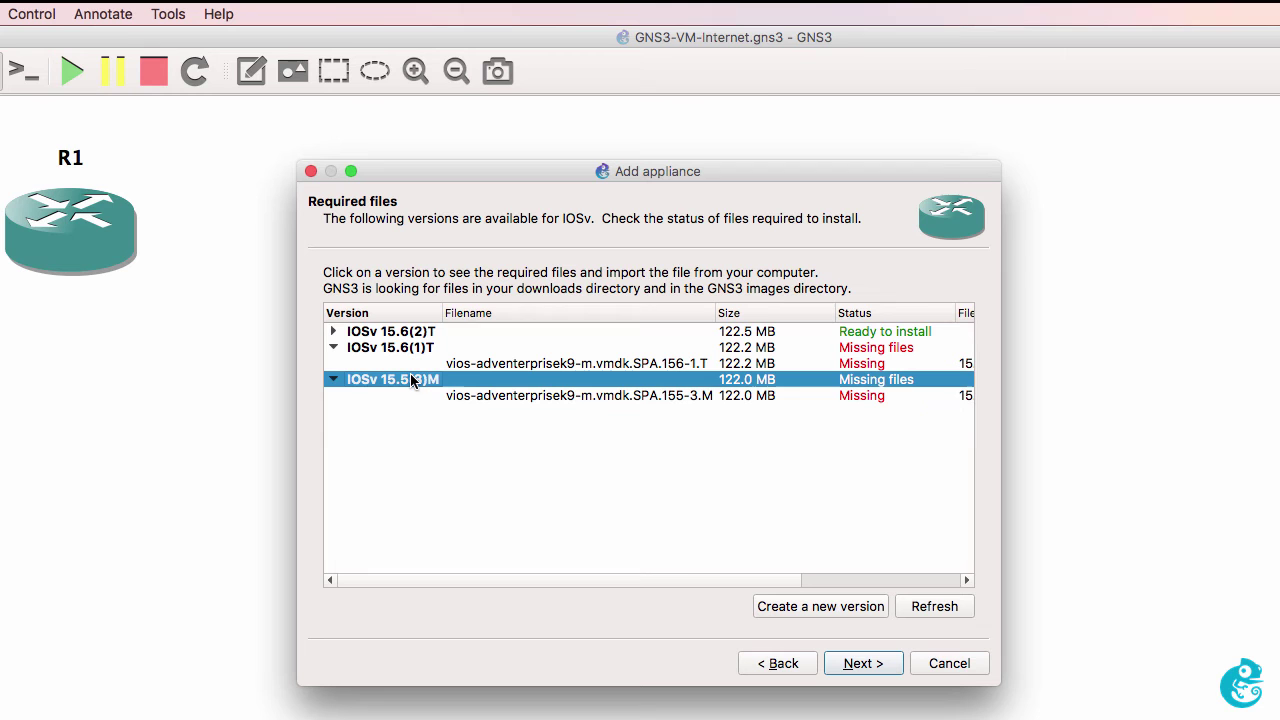
left_click(877, 400)
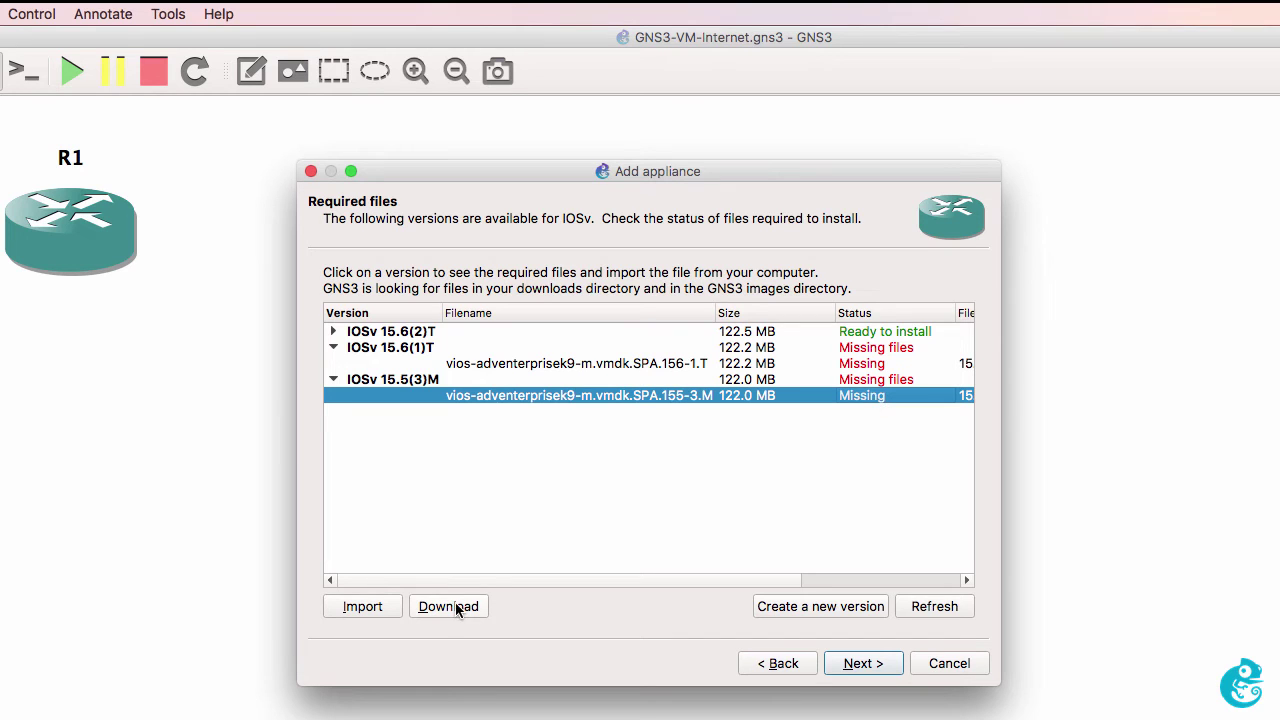
left_click(334, 332)
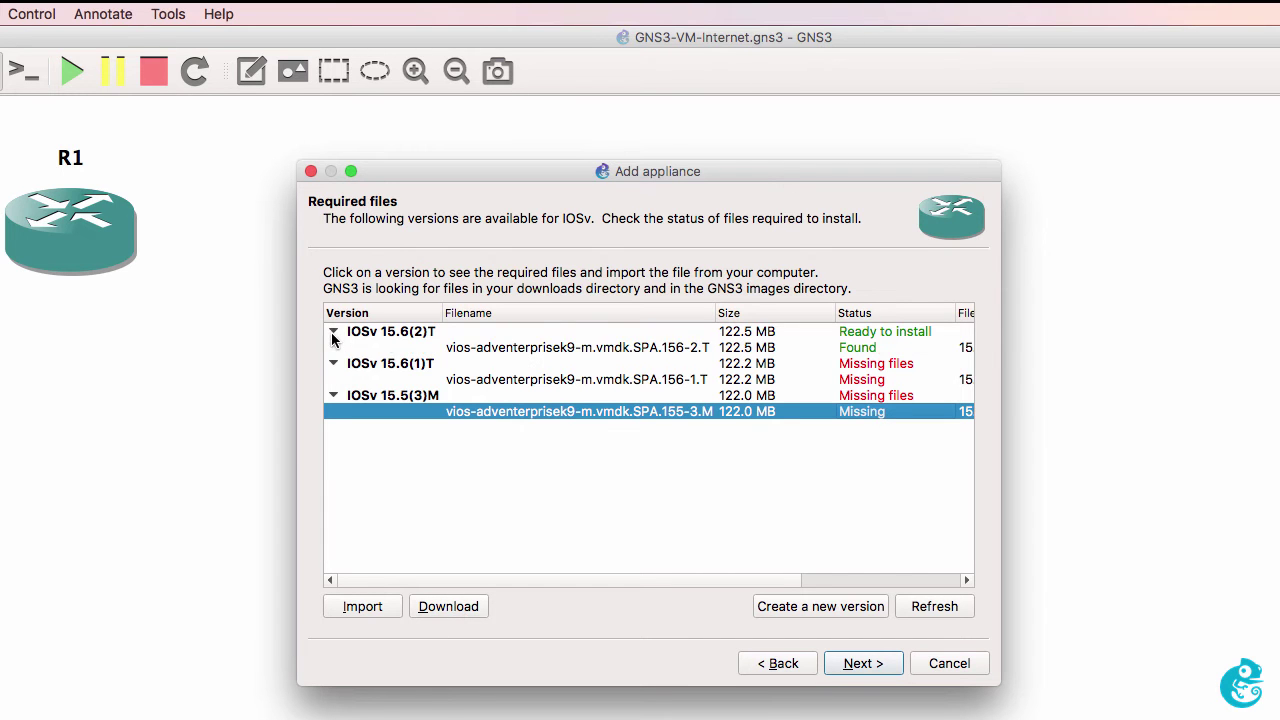
left_click(462, 348)
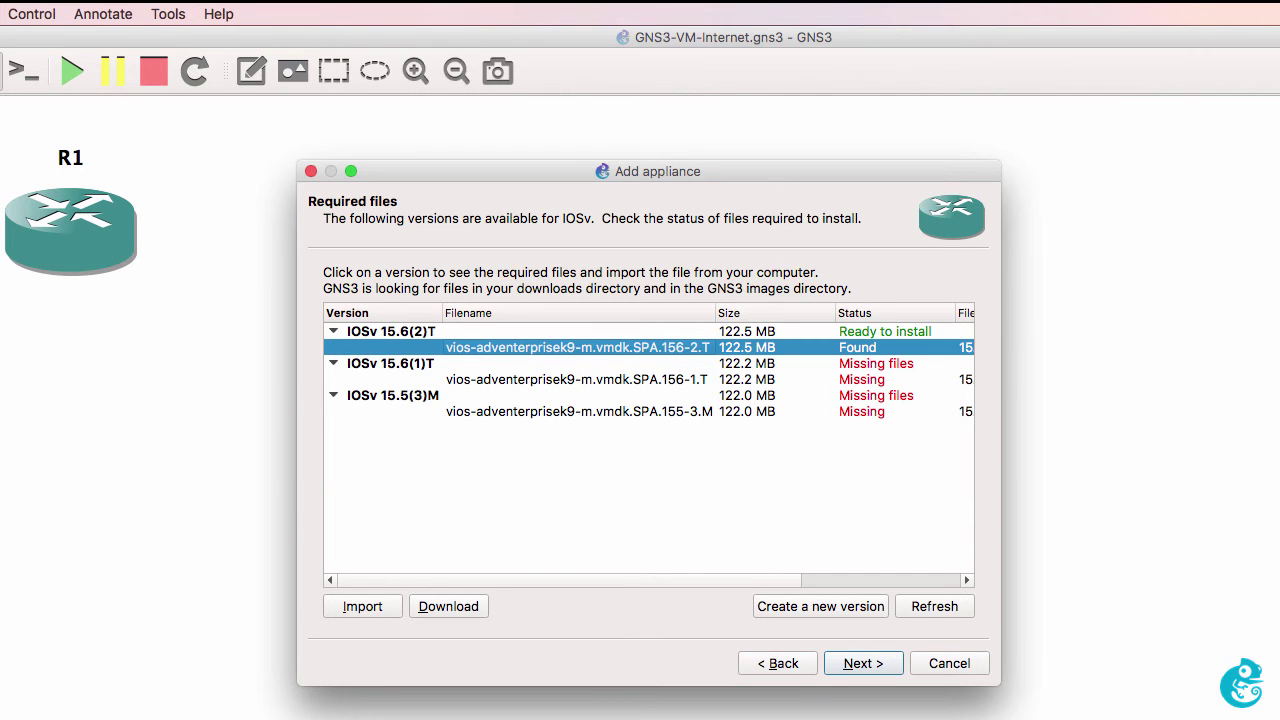
key("super+Tab")
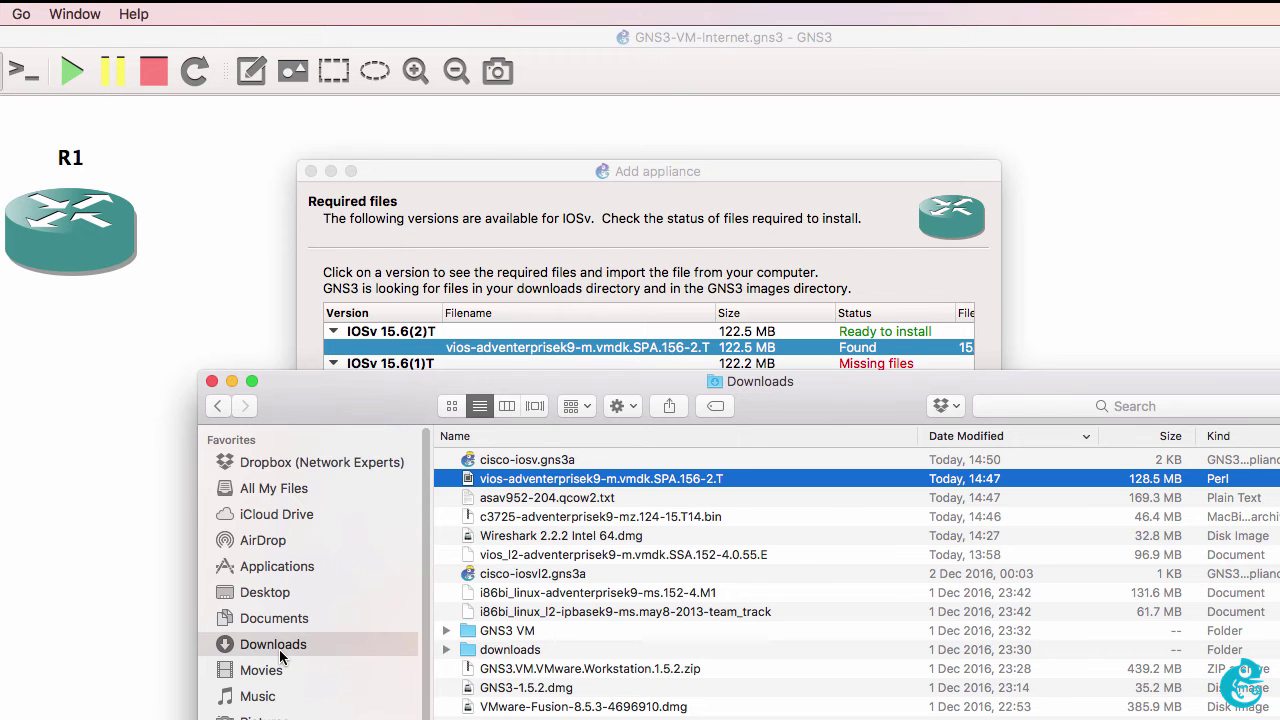
- Bring the Add appliance wizard back in front of the Finder Downloads window
left_click(428, 288)
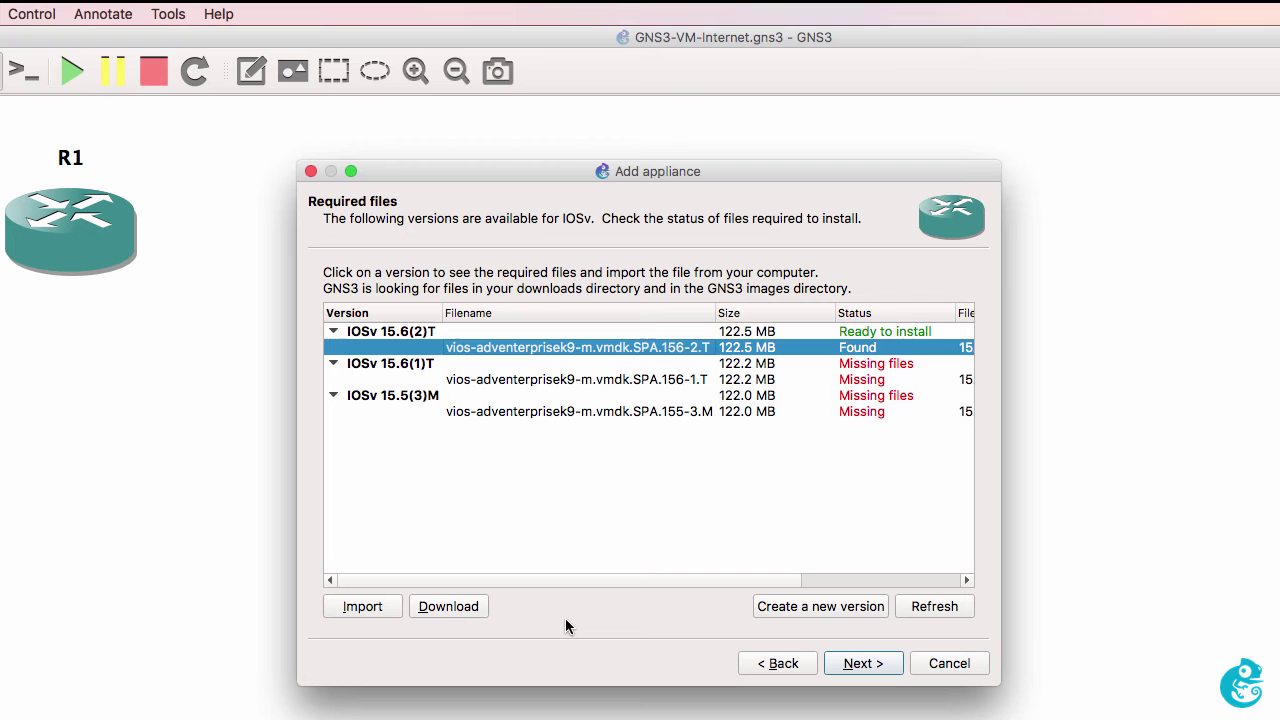
- Confirm installing Cisco IOSv 15.6(2)T and continue past the settings summary
left_click(866, 668)
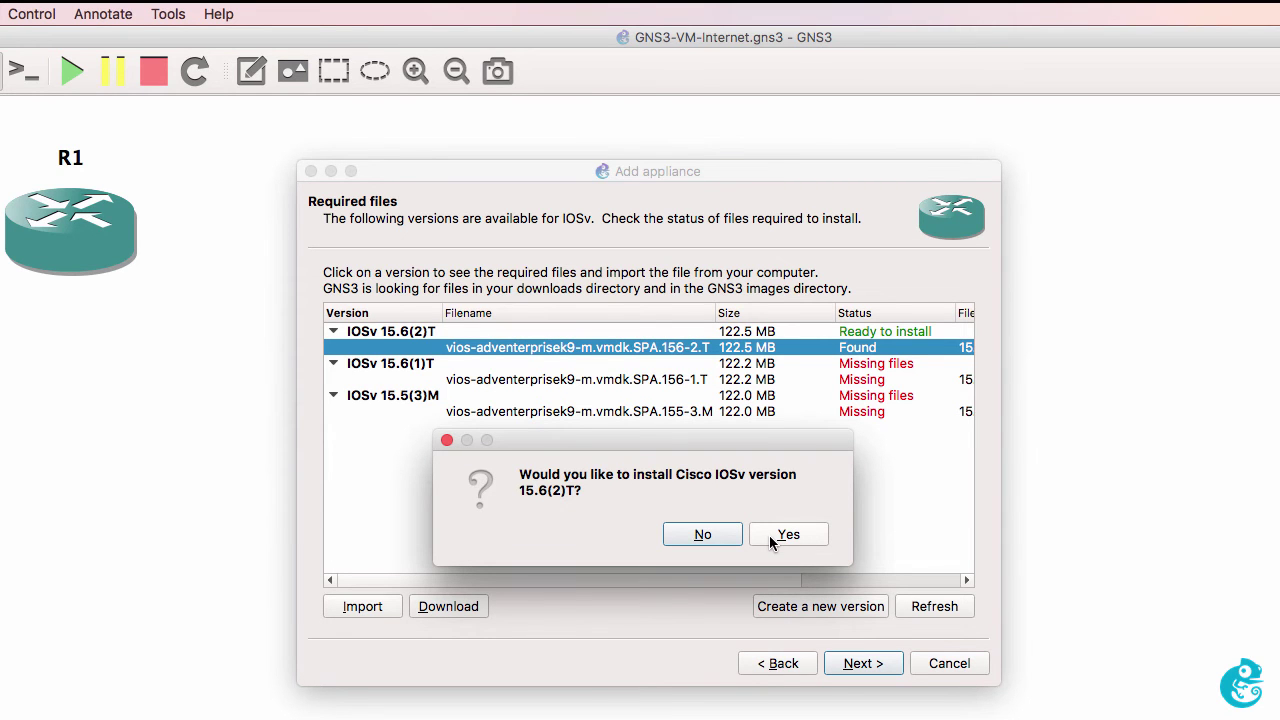
left_click(775, 538)
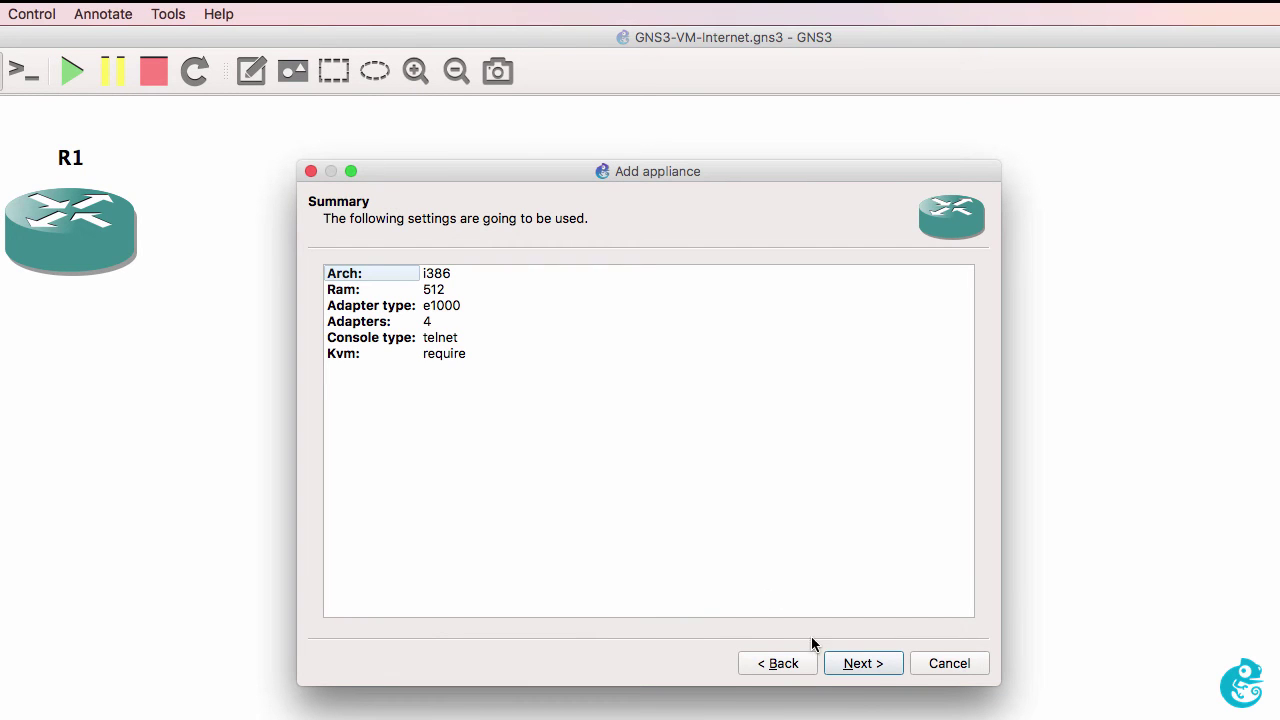
left_click(872, 666)
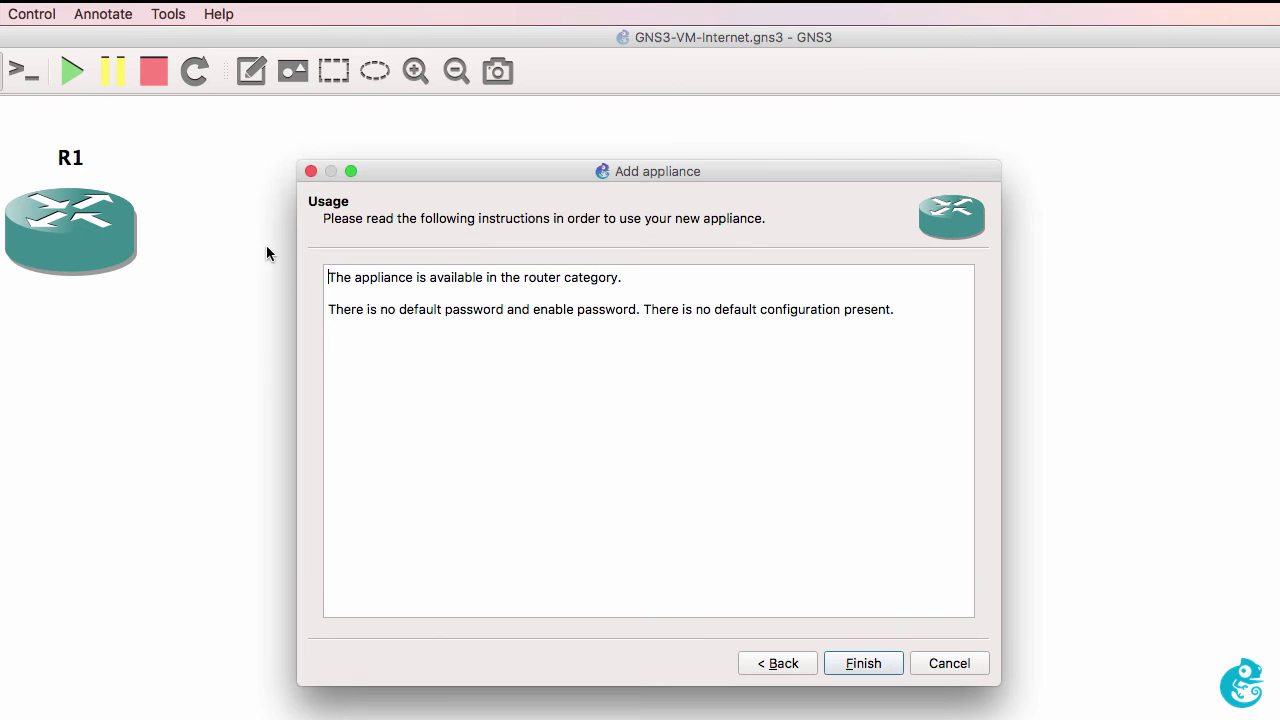
- Review the usage notes on passwords and router category, finish, and acknowledge the installed alert
left_click_drag(326, 314, 1078, 312)
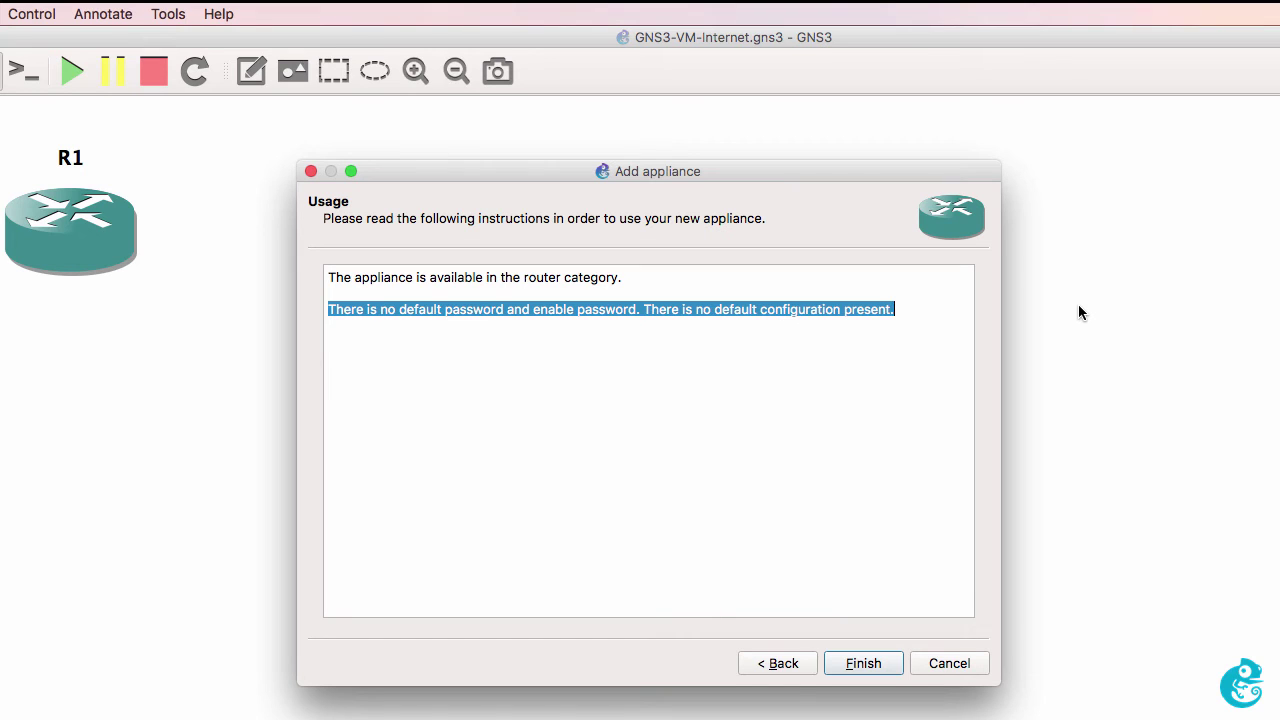
left_click(612, 281)
left_click_drag(612, 281, 323, 276)
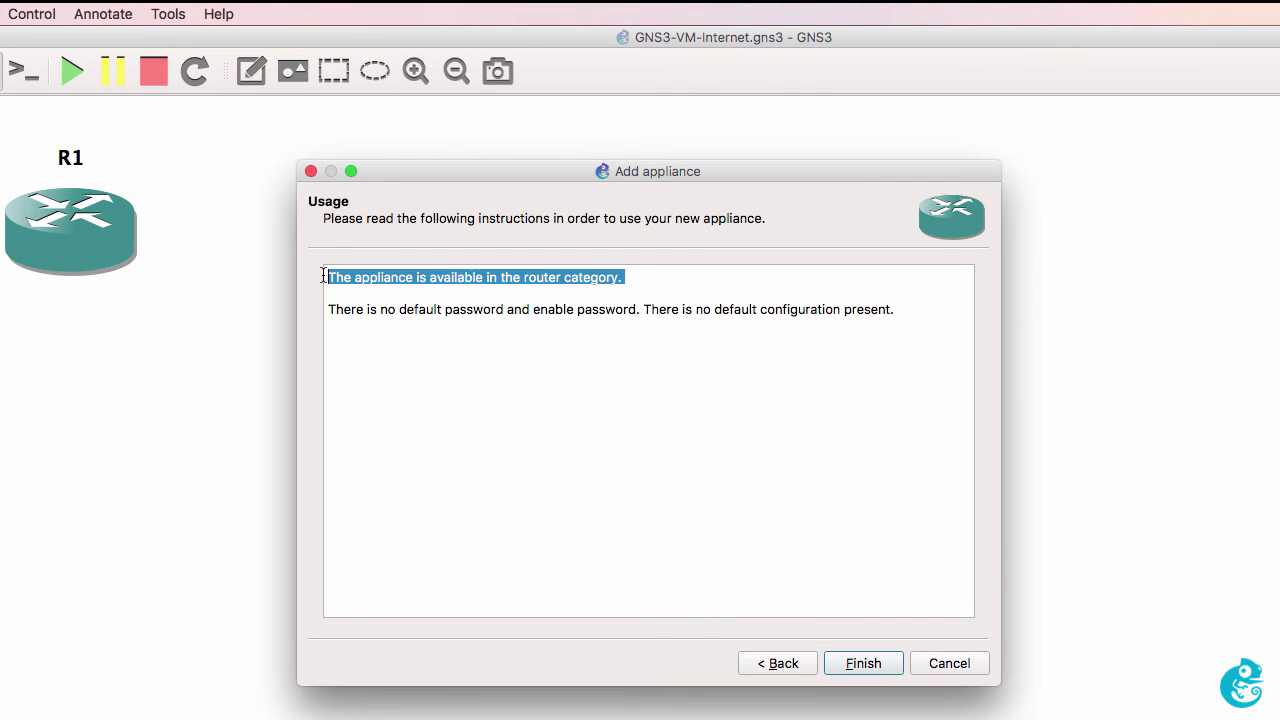
left_click(856, 665)
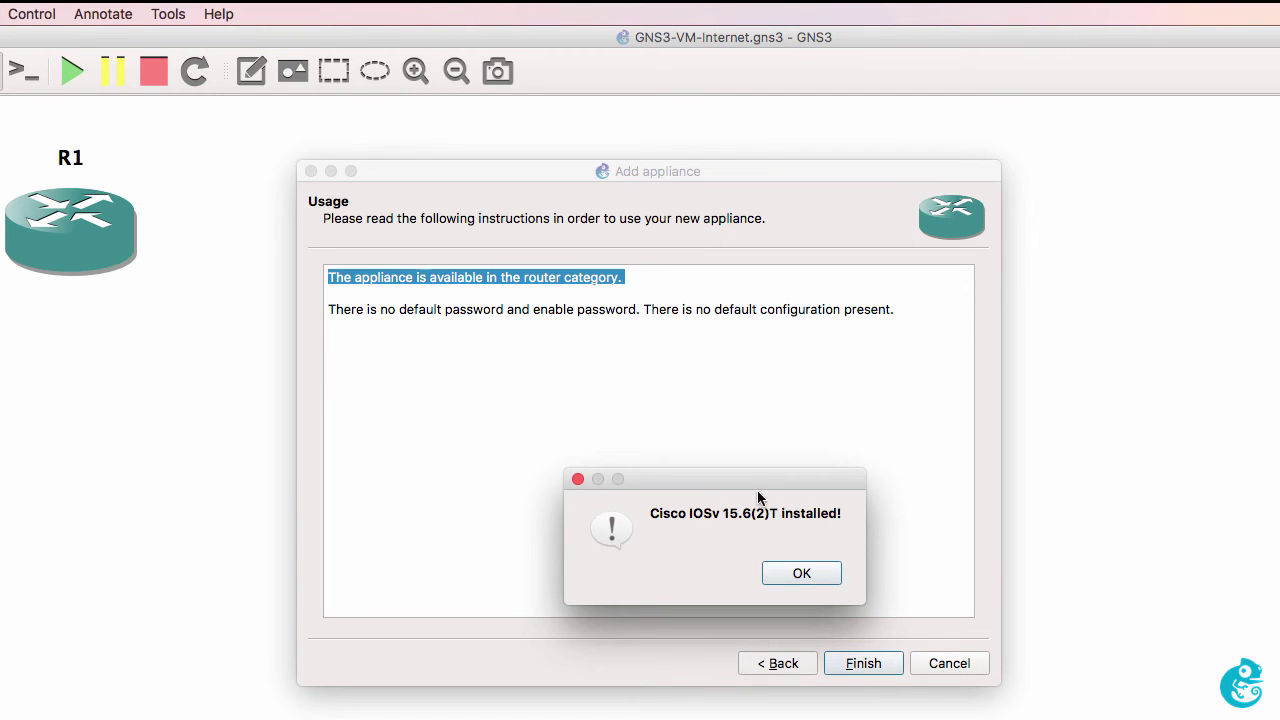
left_click_drag(754, 359, 770, 401)
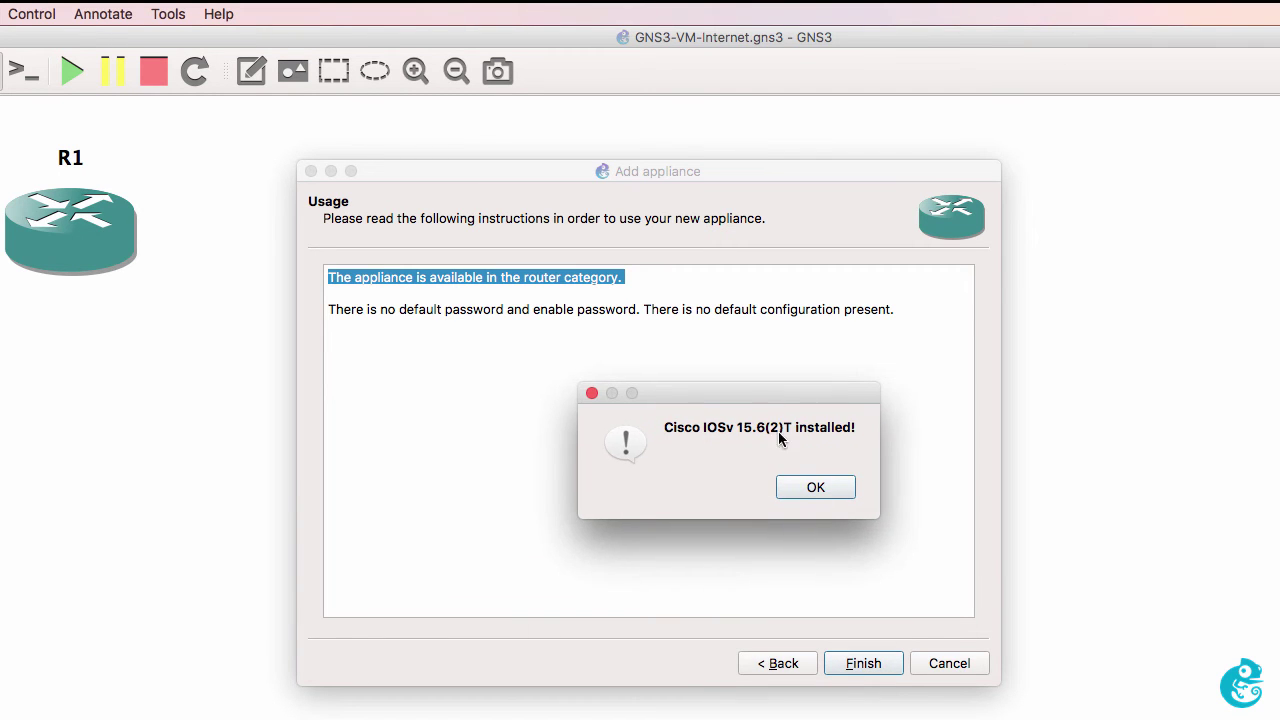
left_click(811, 494)
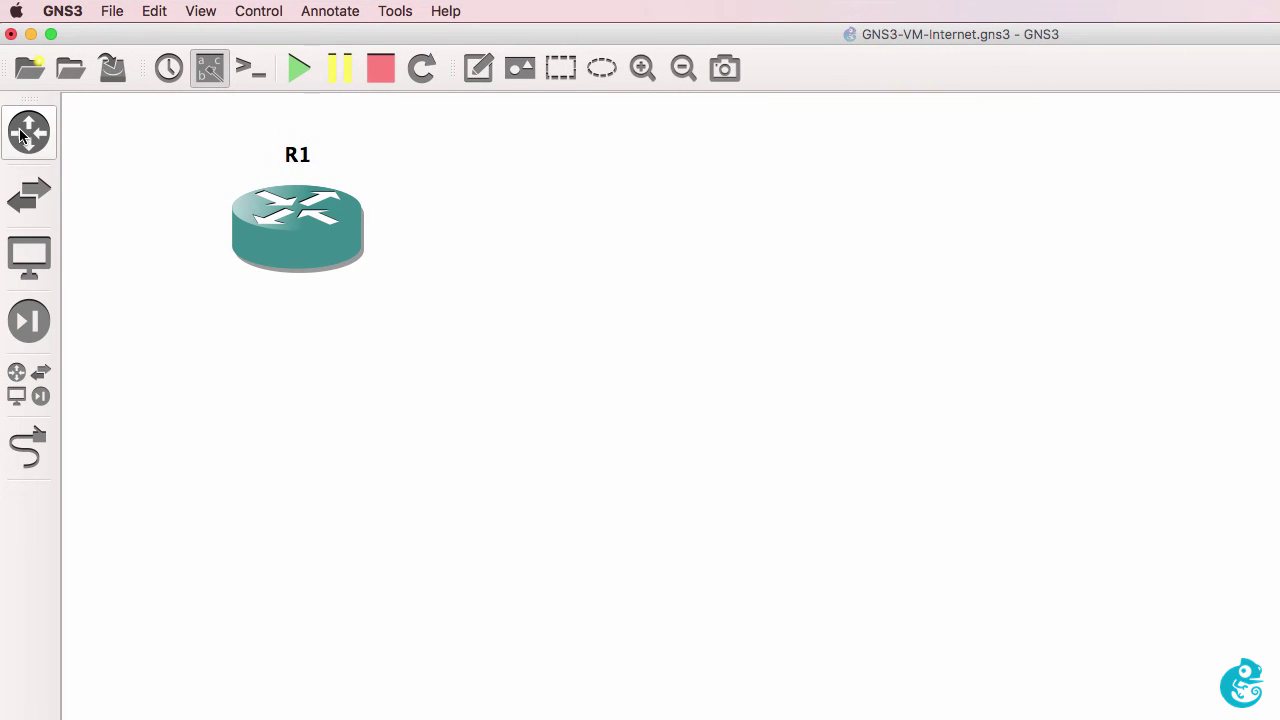
- Place a Cisco IOSv 15.6(2)T router beside R1 and accept uploading its image to the GNS3 VM
left_click(22, 132)
left_click(183, 170)
left_click_drag(185, 172, 1044, 257)
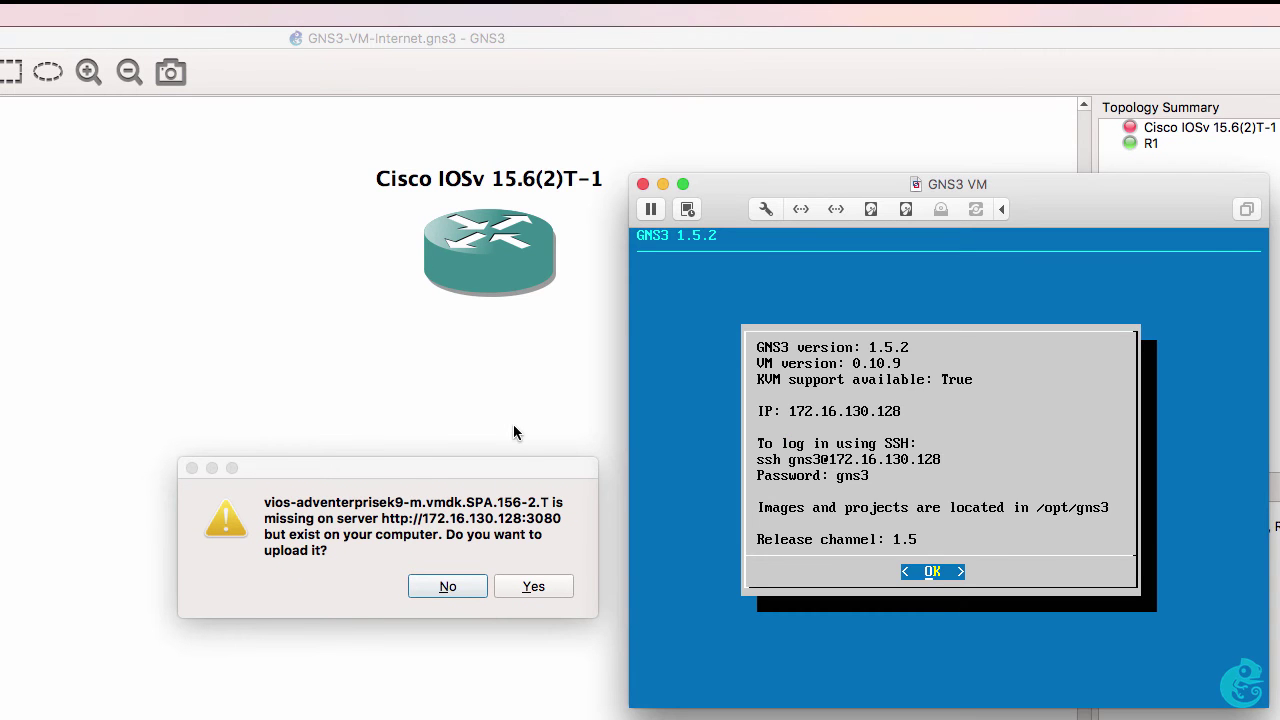
left_click(558, 560)
left_click(531, 596)
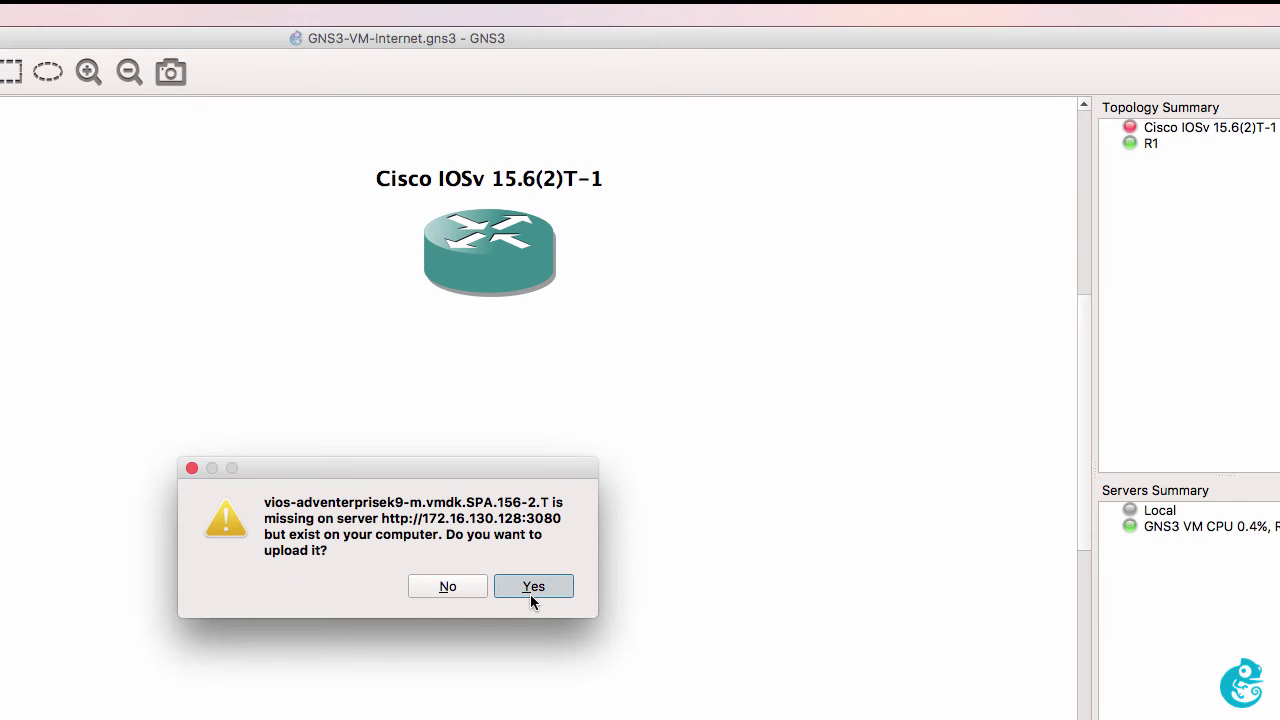
left_click(531, 595)
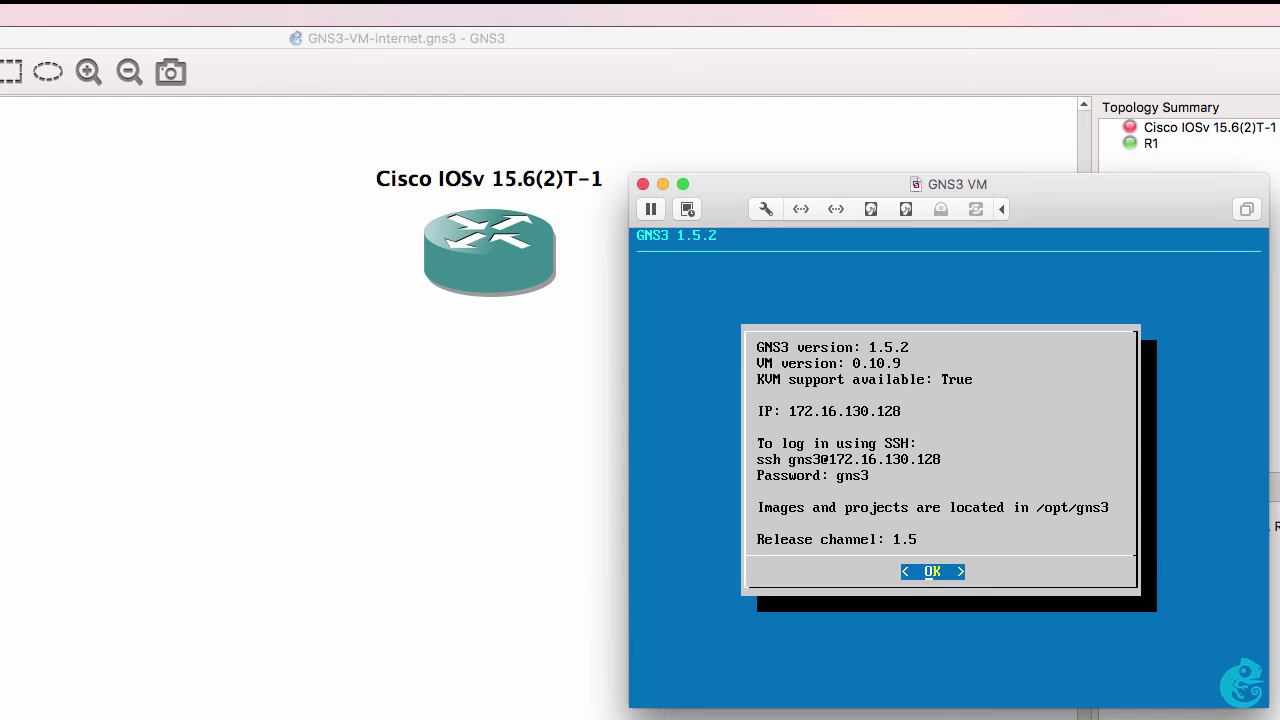
- Start the Cisco IOSv router and open its console session
left_click(387, 541)
right_click(456, 240)
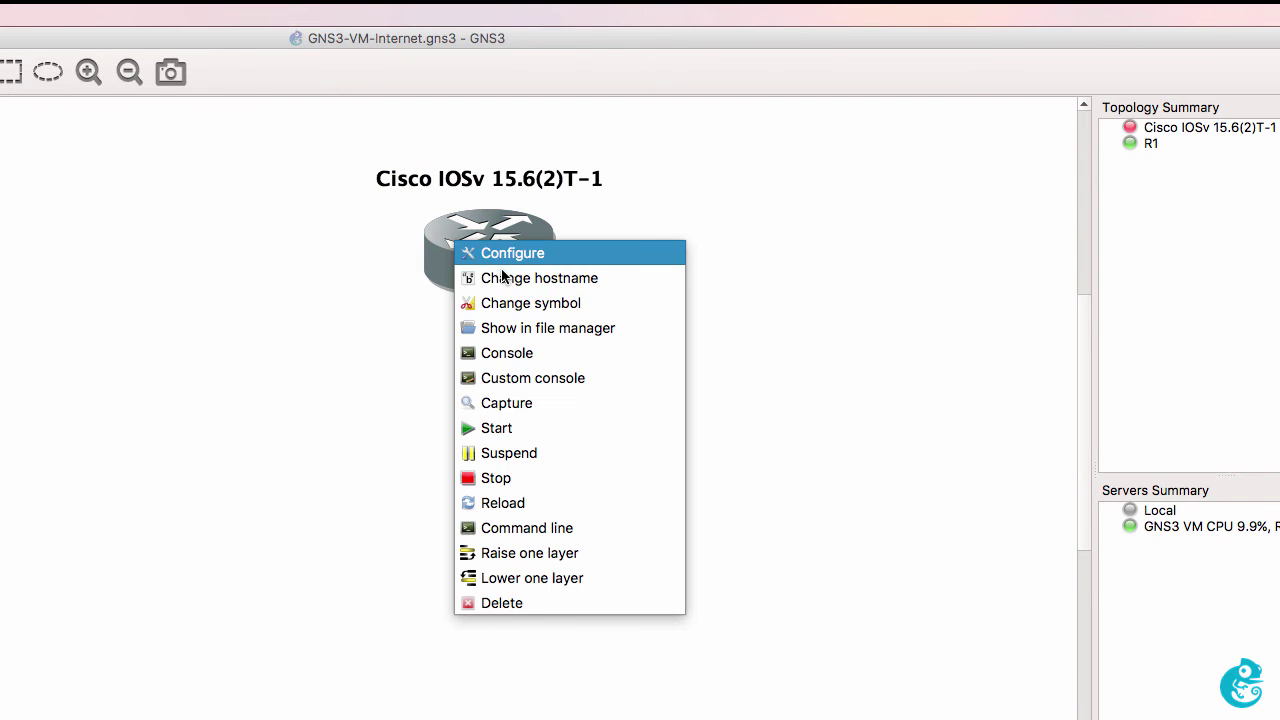
left_click(531, 428)
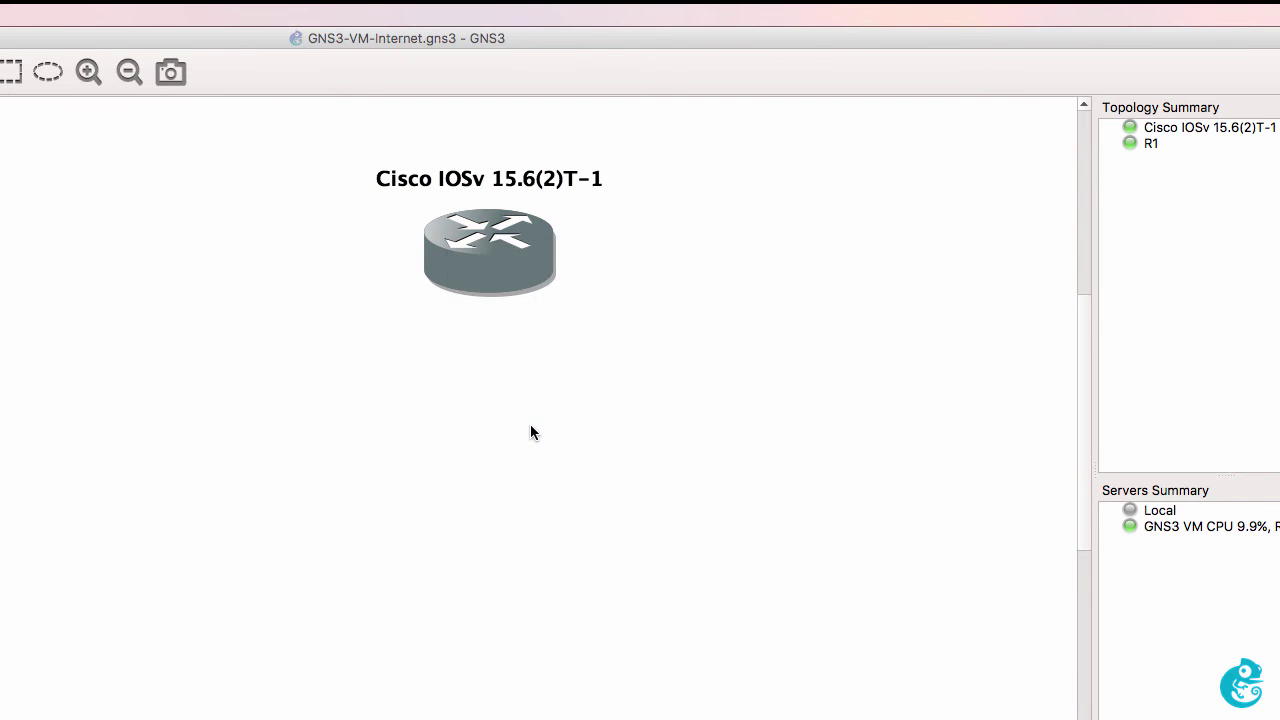
right_click(503, 233)
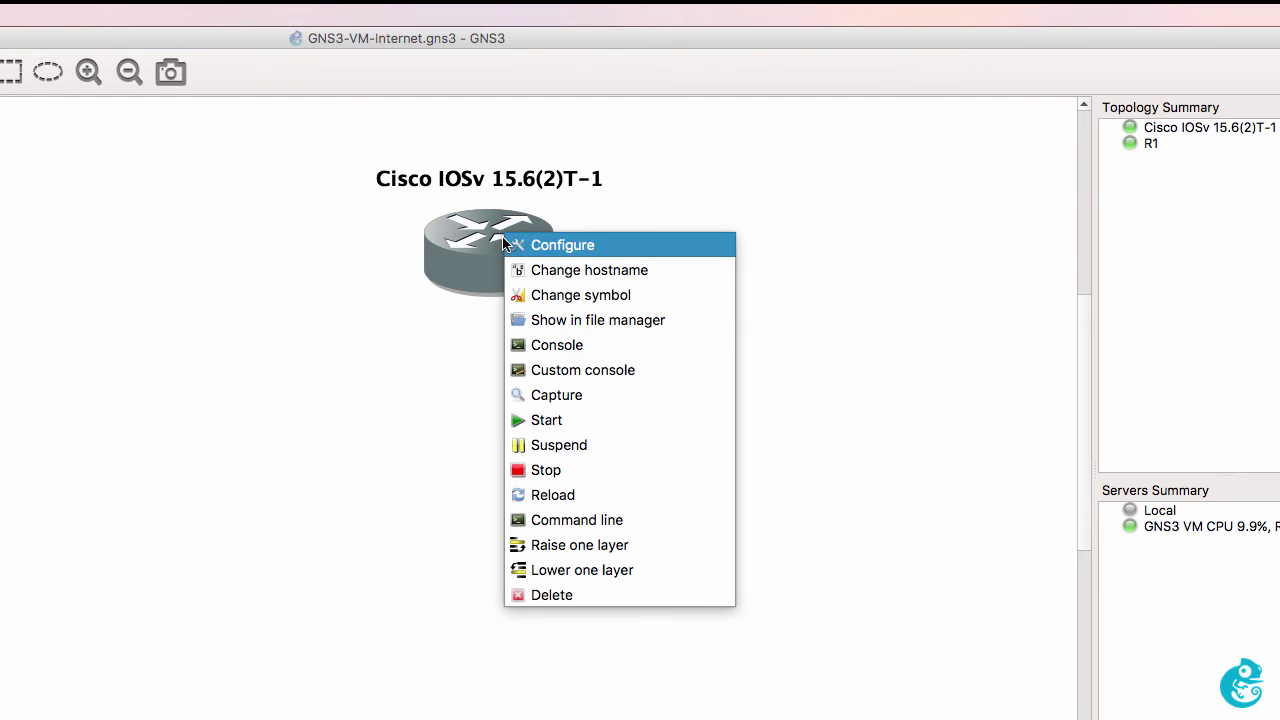
left_click(555, 350)
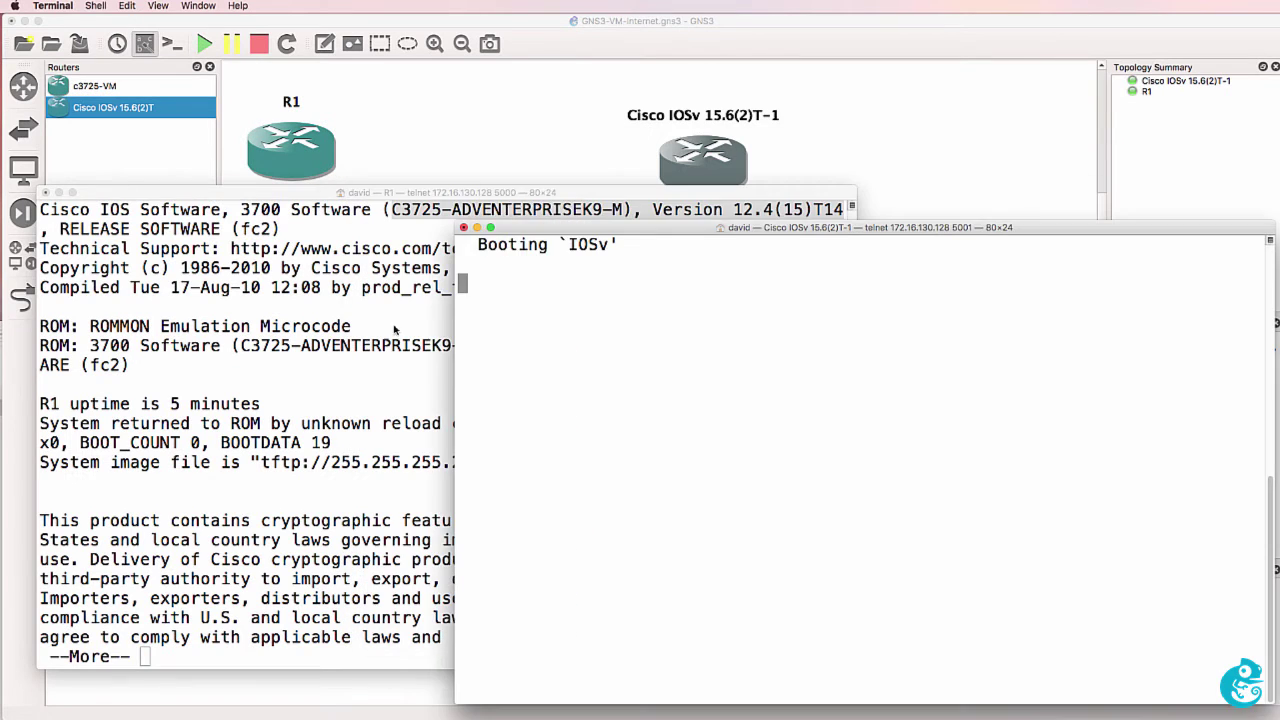
- Review R1's remaining version output and the IOSv console's software version string
left_click(179, 418)
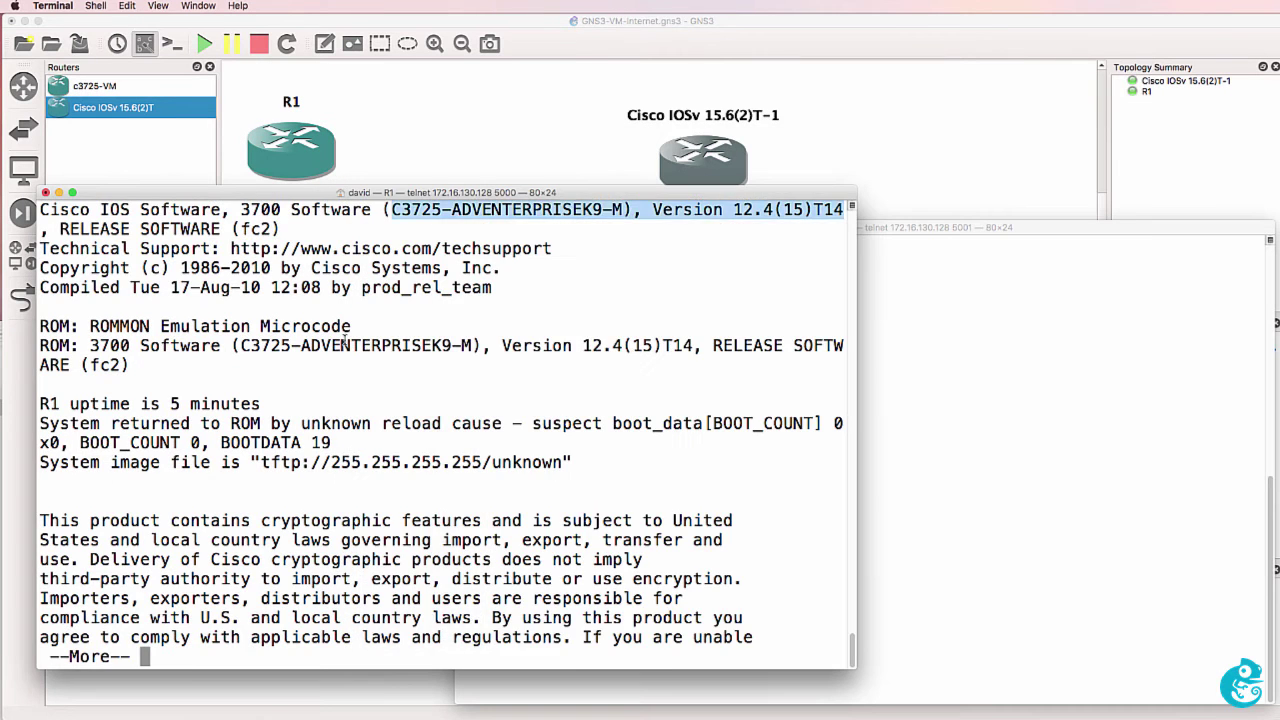
key("space")
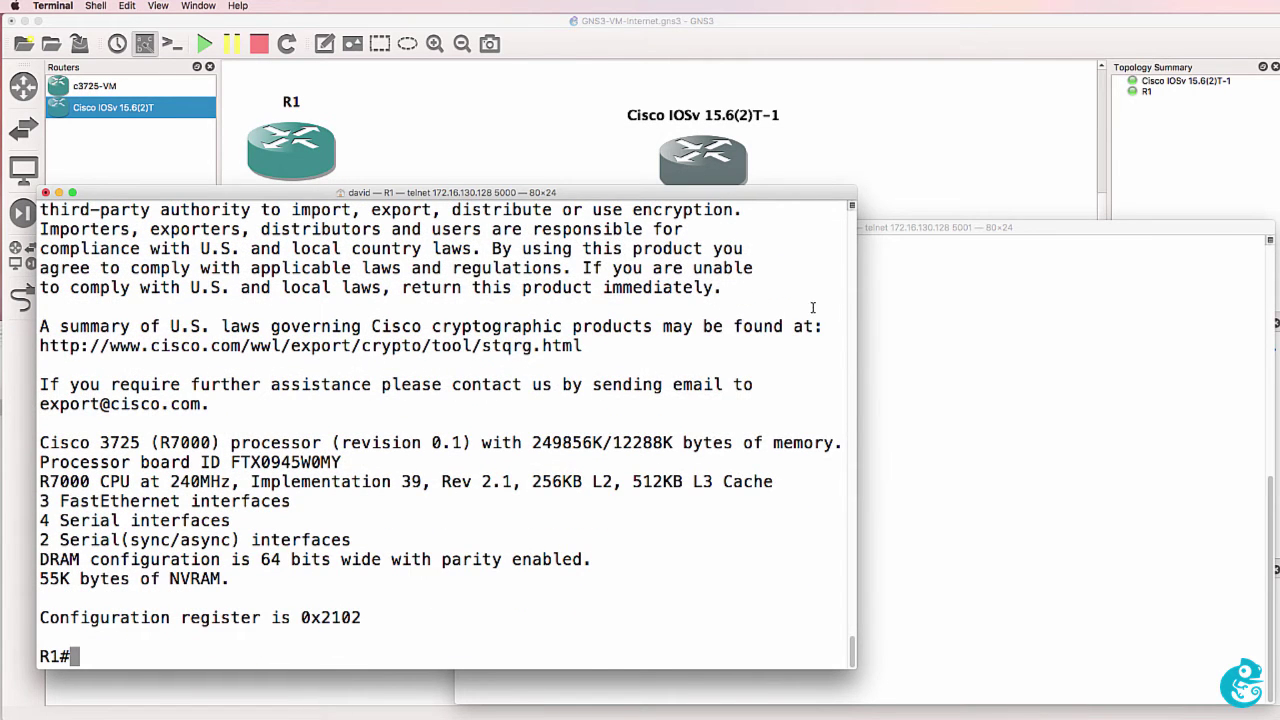
left_click(883, 292)
left_click_drag(906, 231, 906, 222)
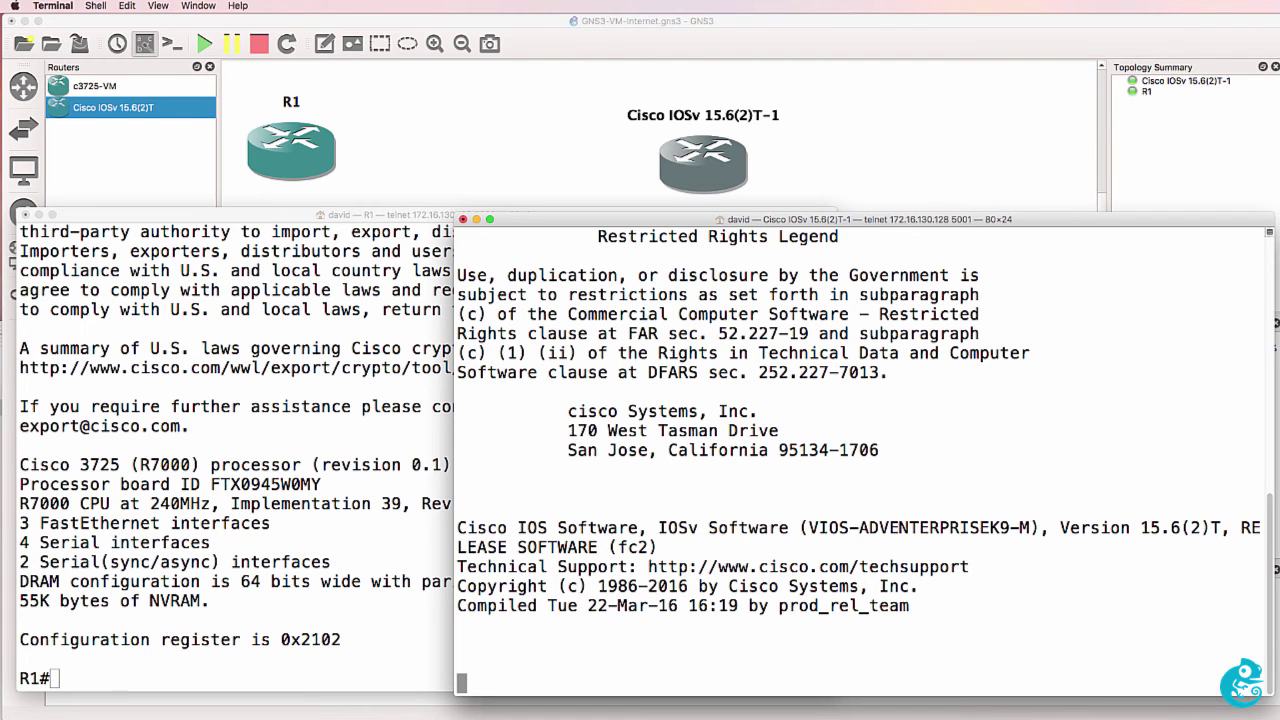
left_click_drag(808, 527, 1238, 537)
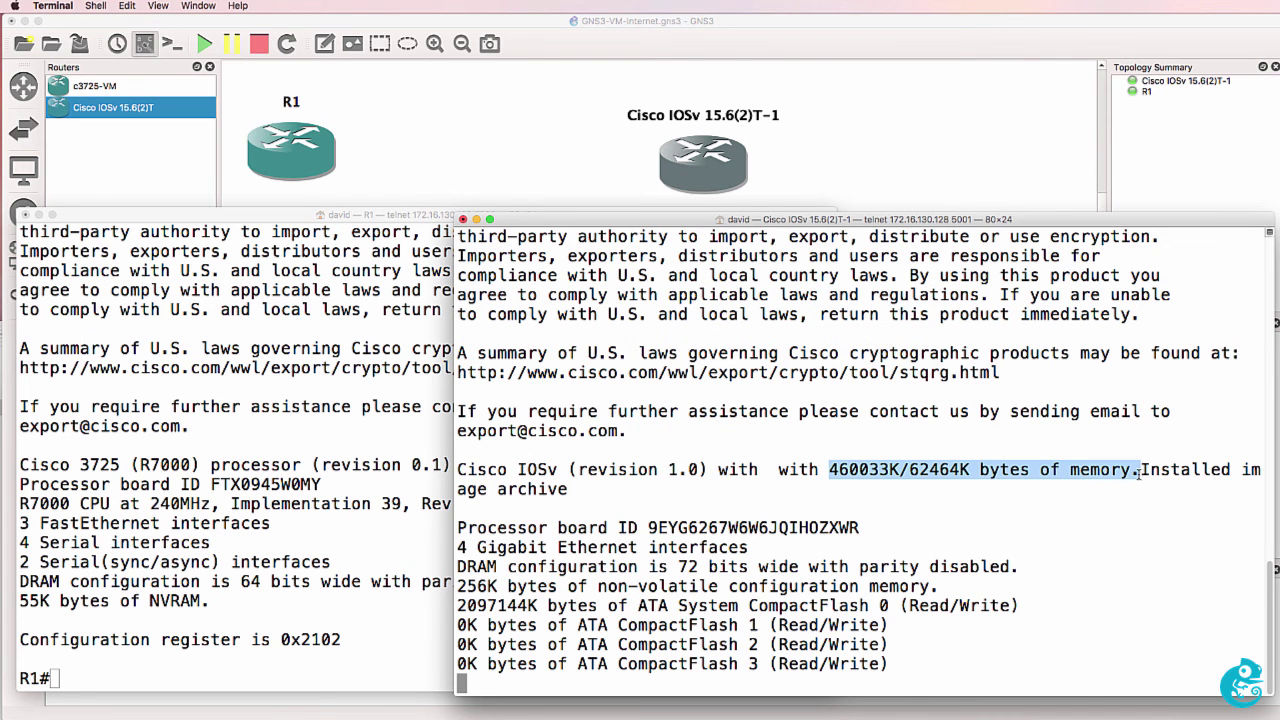
left_click(1138, 472)
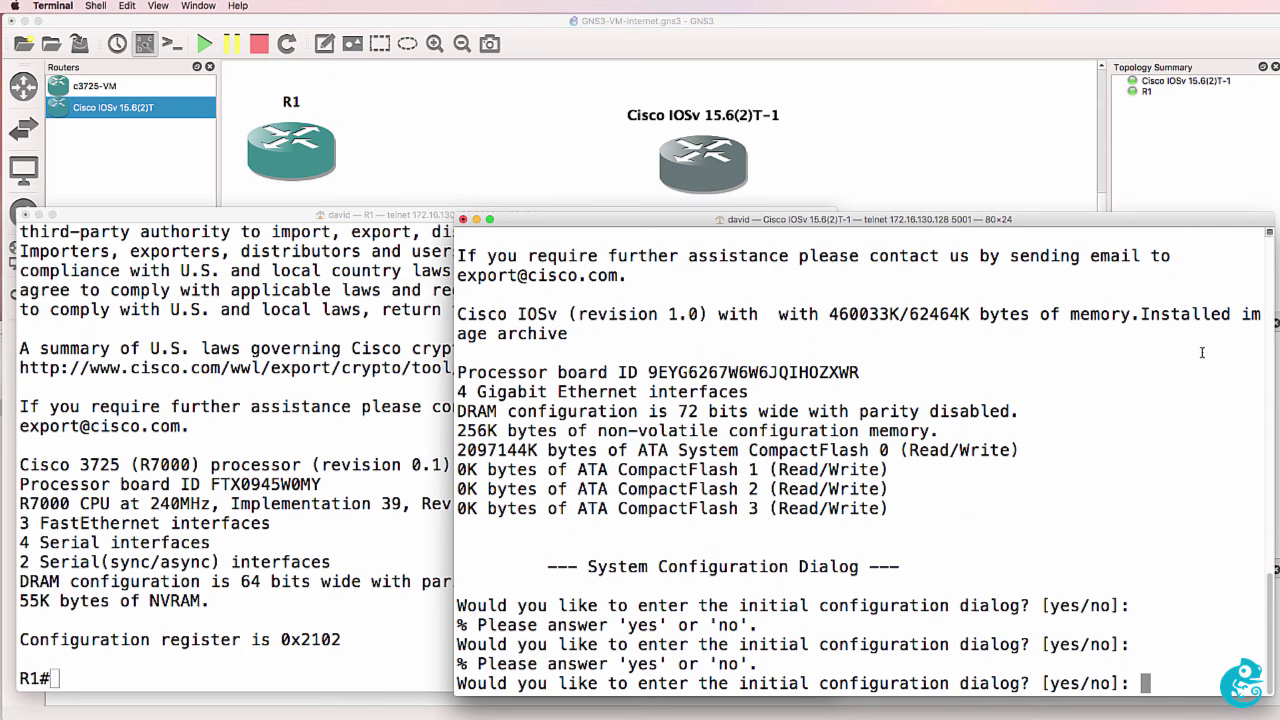
- Decline the initial setup dialog, enter privileged mode, and confirm IOSv Version 15.6(2)T with sh ver
type("no")
key("Return")
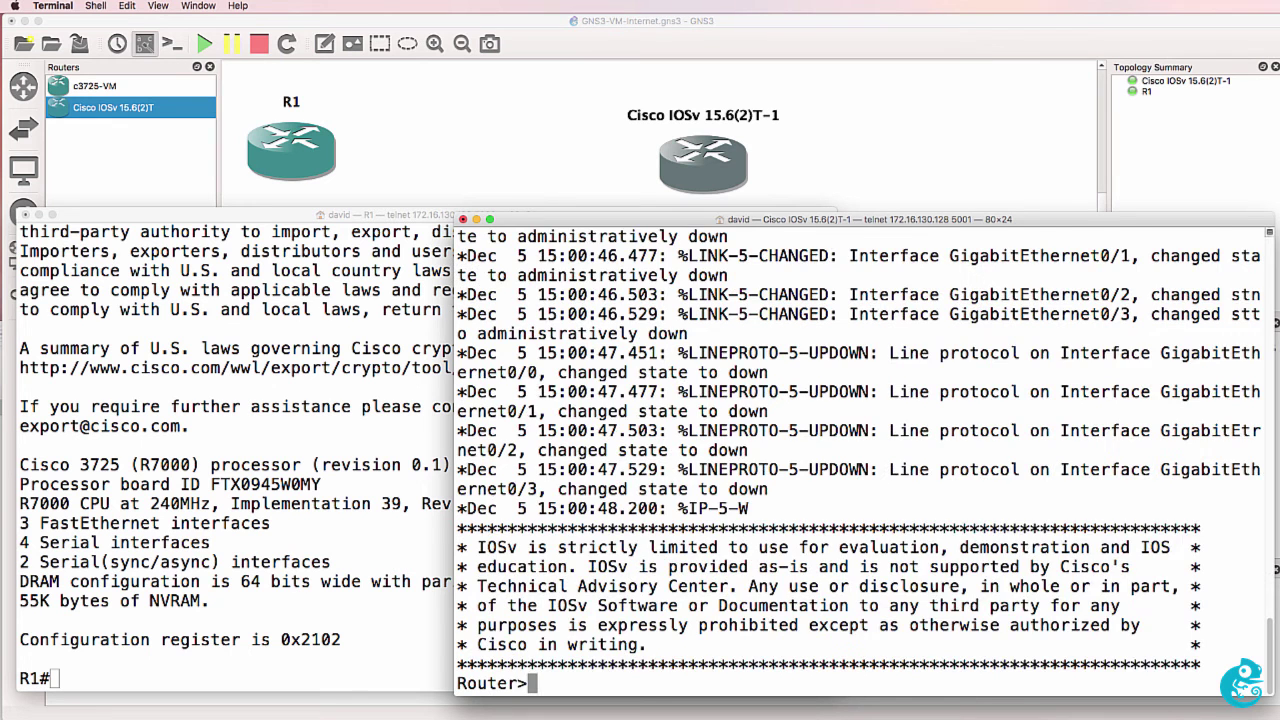
key("Return")
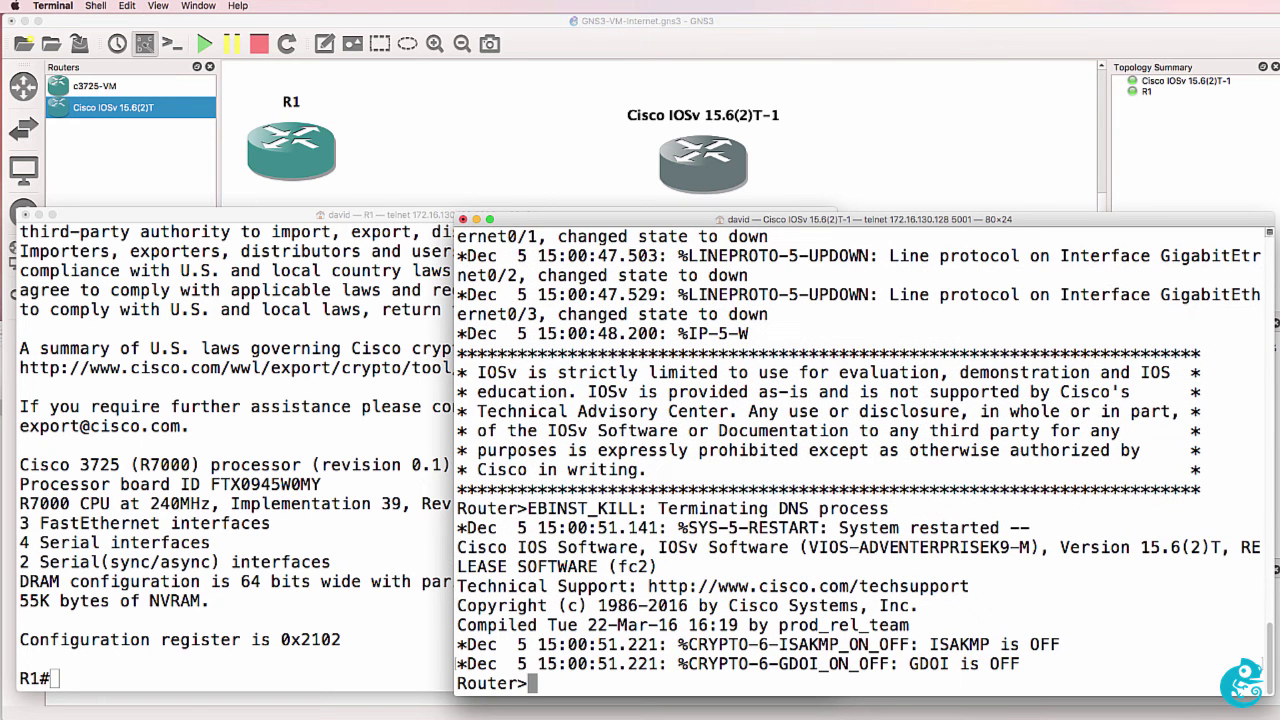
type("en")
key("Return")
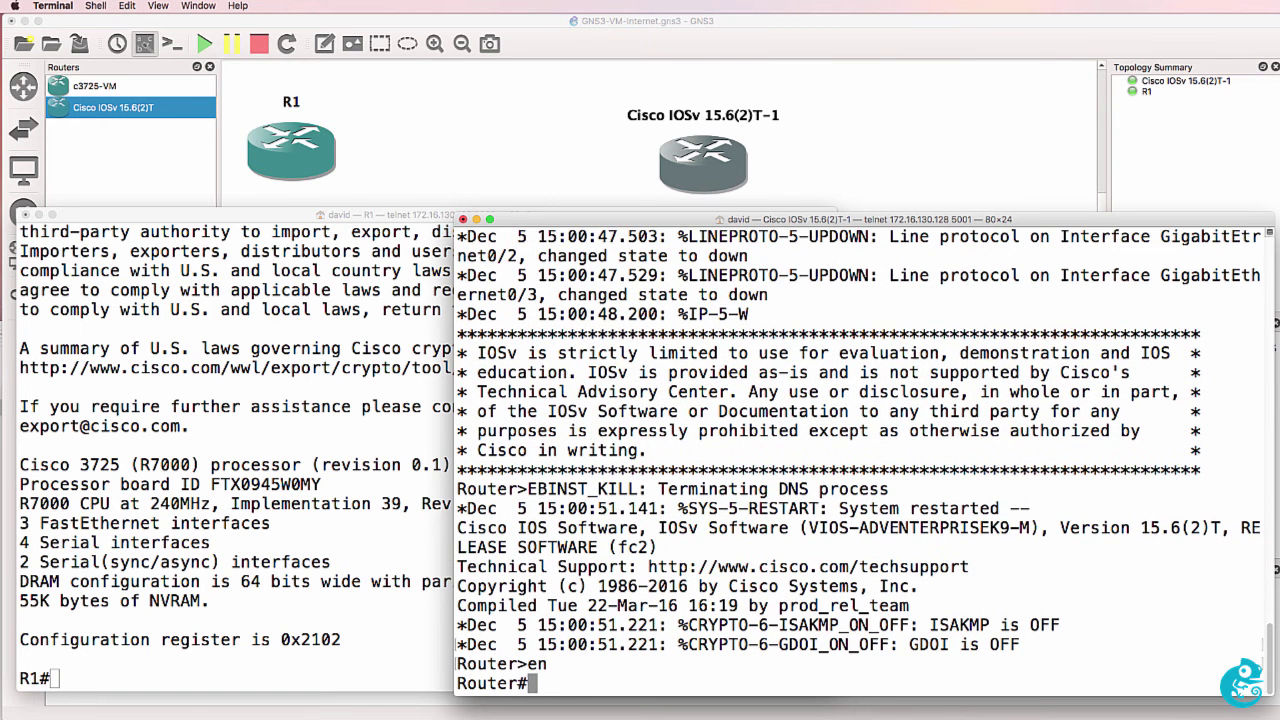
type("sh ver")
key("Return")
left_click_drag(1060, 256, 1222, 254)
key("space")
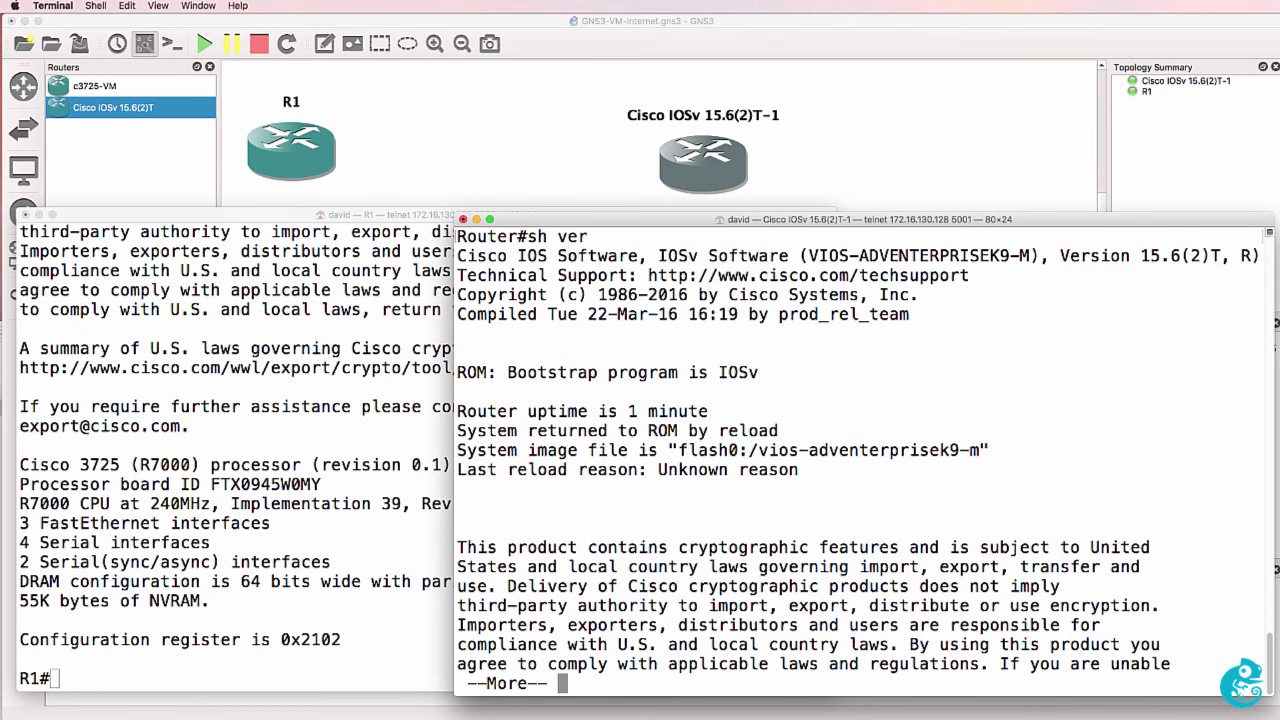
- Set the IOSv router's hostname to R2 from global configuration mode
type("conf t")
key("Return")
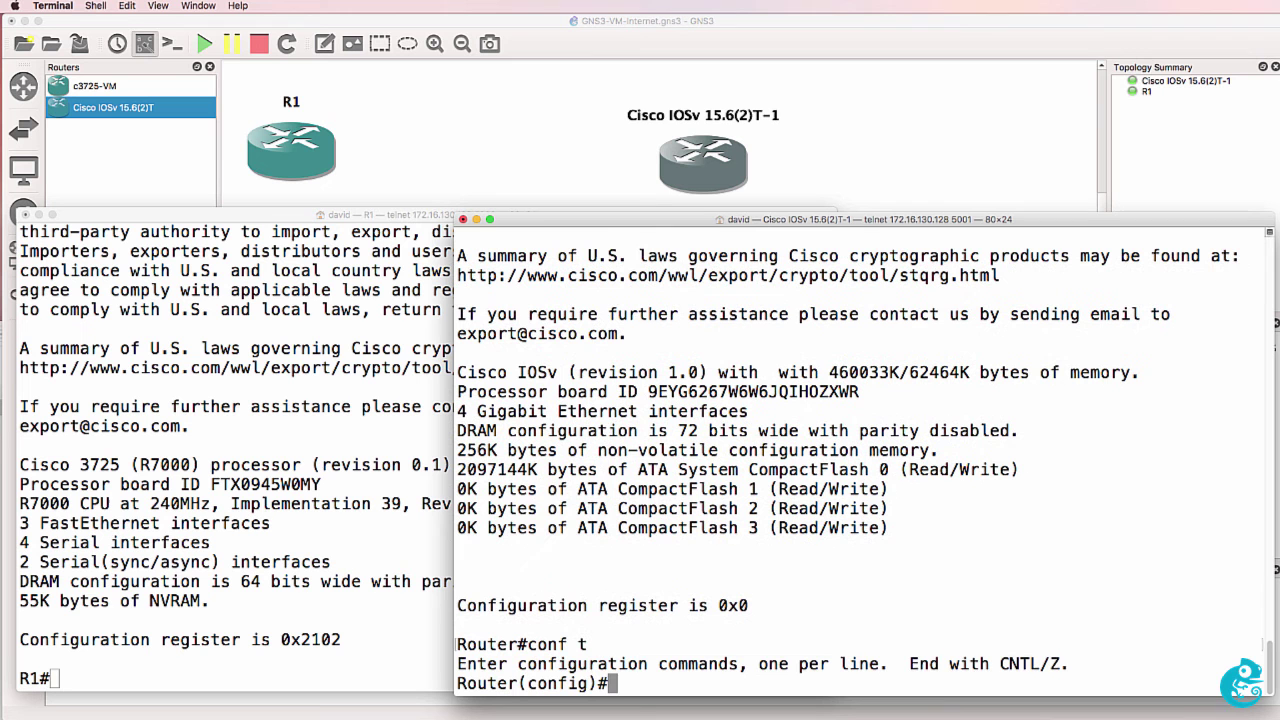
type("host R2")
key("Return")
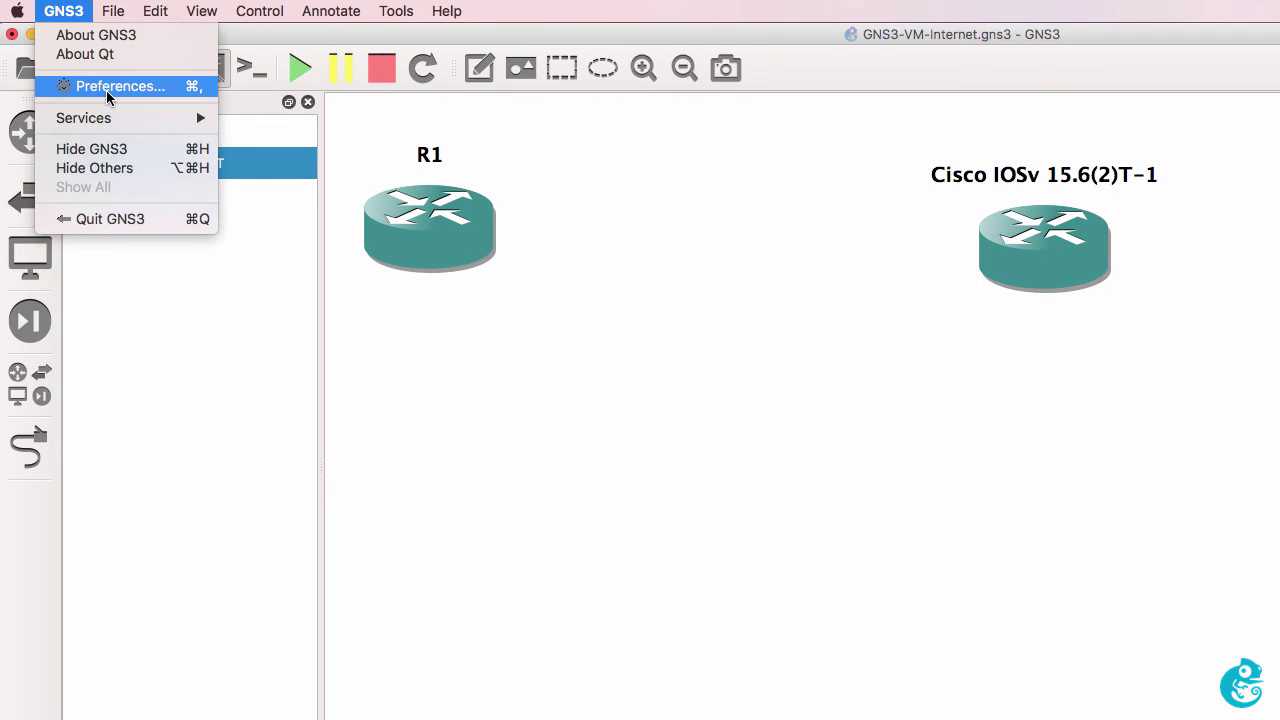
- Edit the Cisco IOSv 15.6(2)T QEMU template and browse its hard disk, CD/DVD, network and advanced settings
left_click(106, 88)
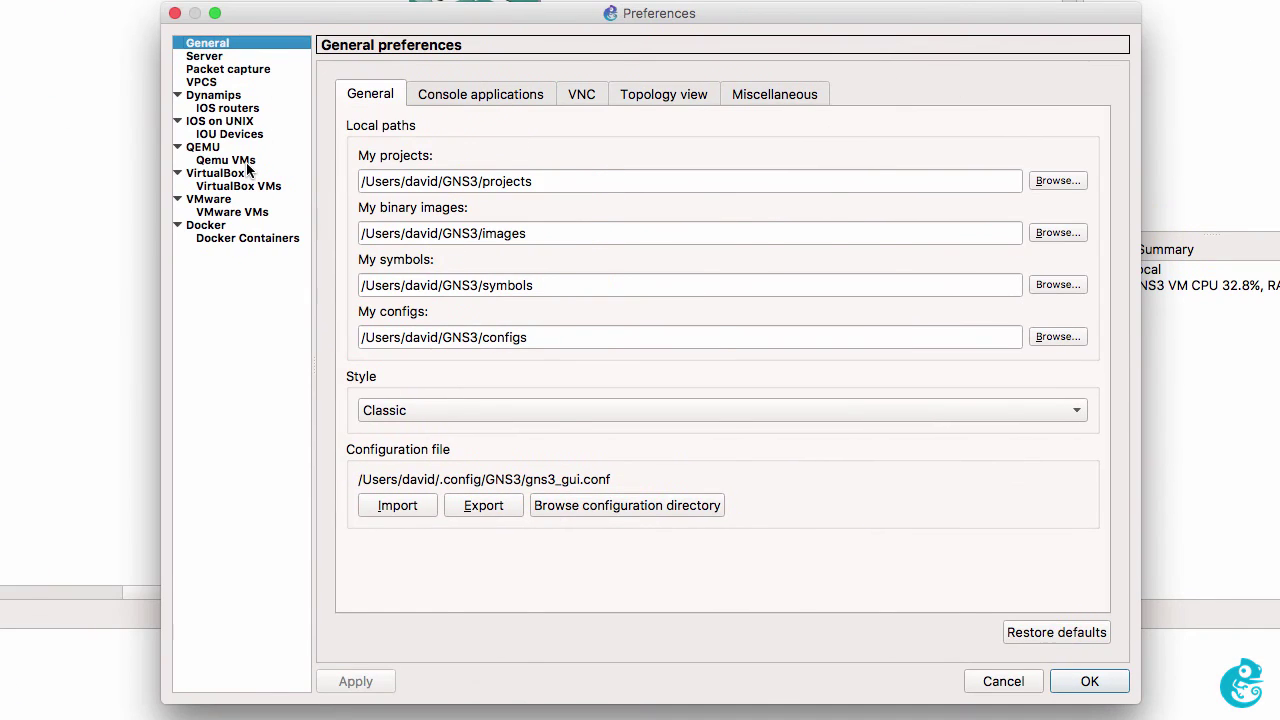
left_click(314, 191)
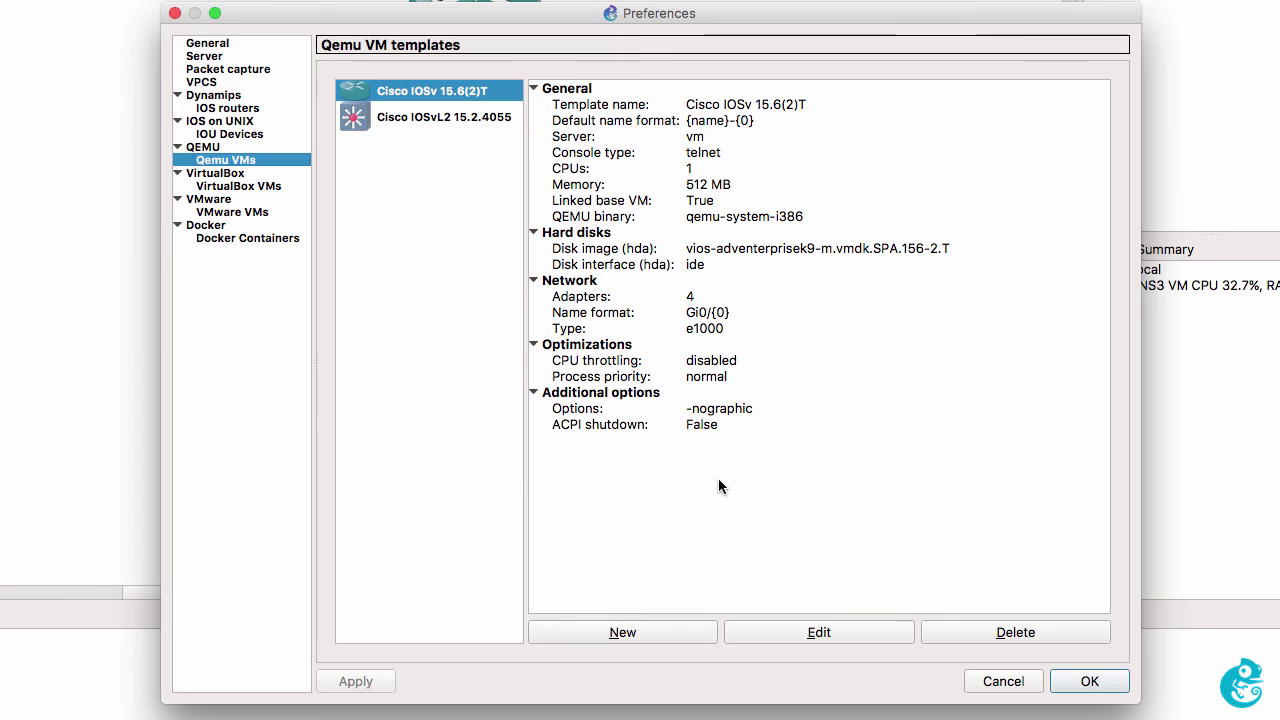
left_click(806, 636)
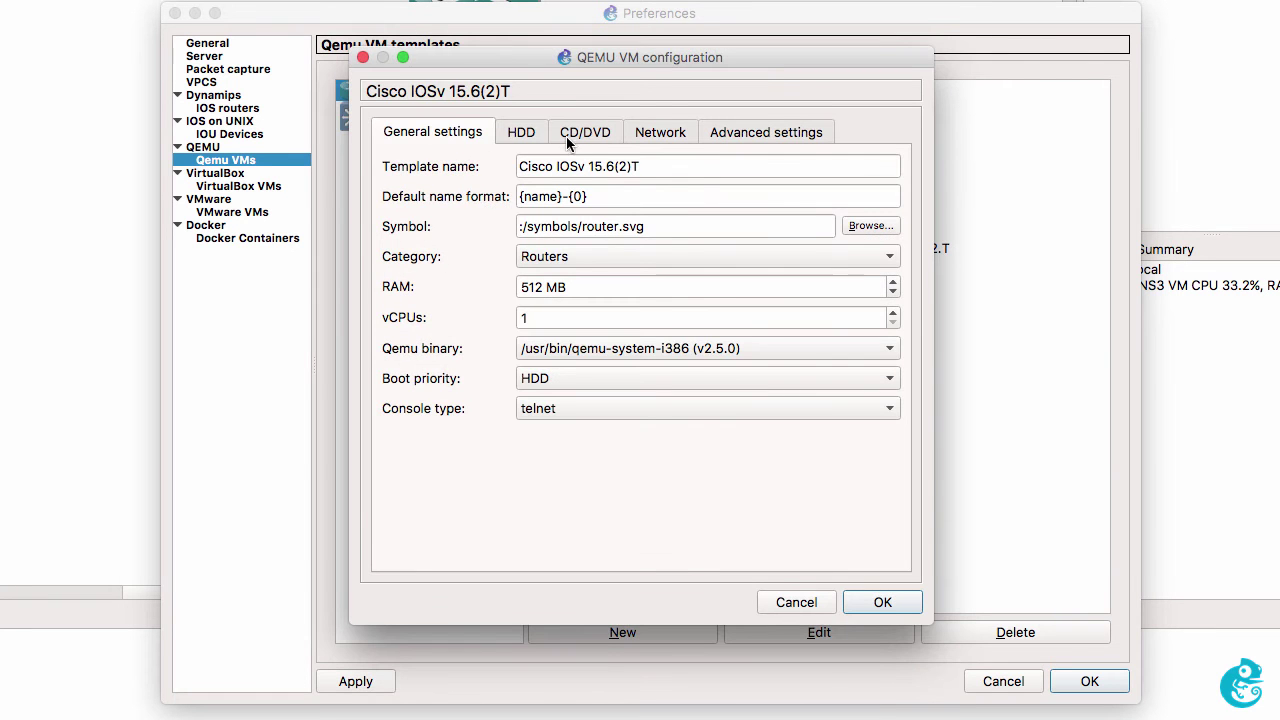
left_click(523, 134)
left_click(569, 132)
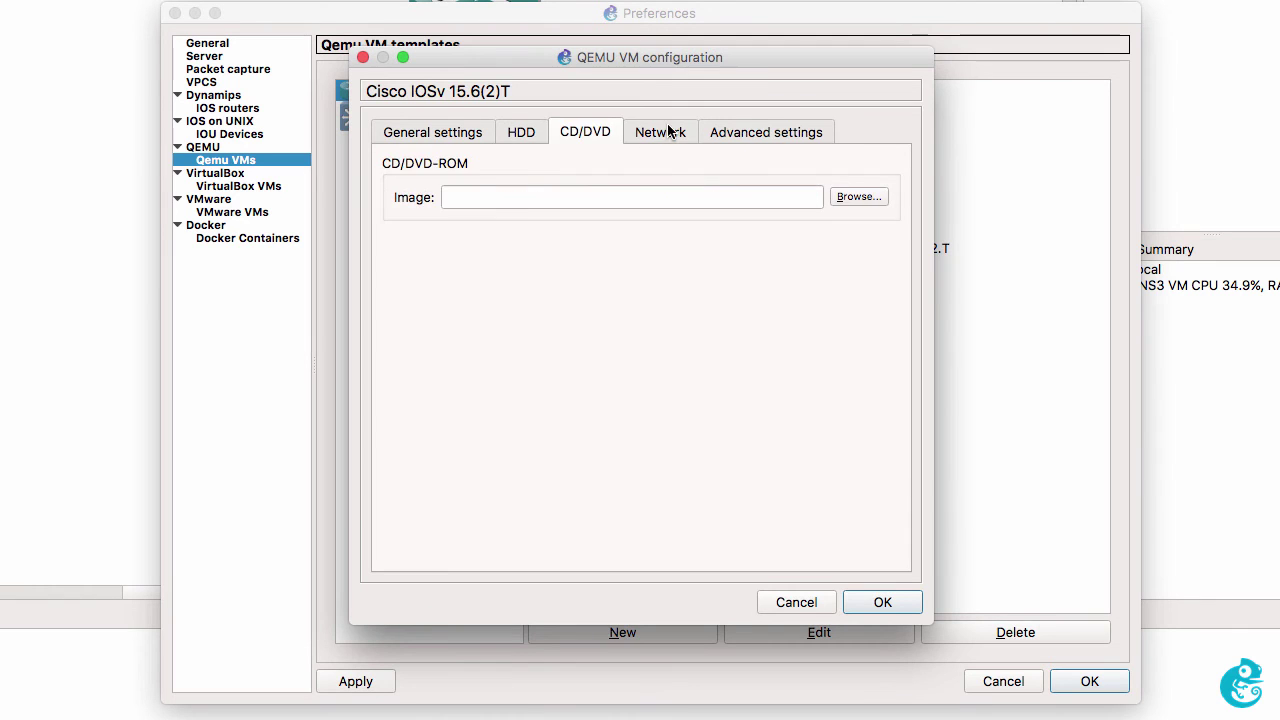
left_click(670, 131)
left_click(766, 131)
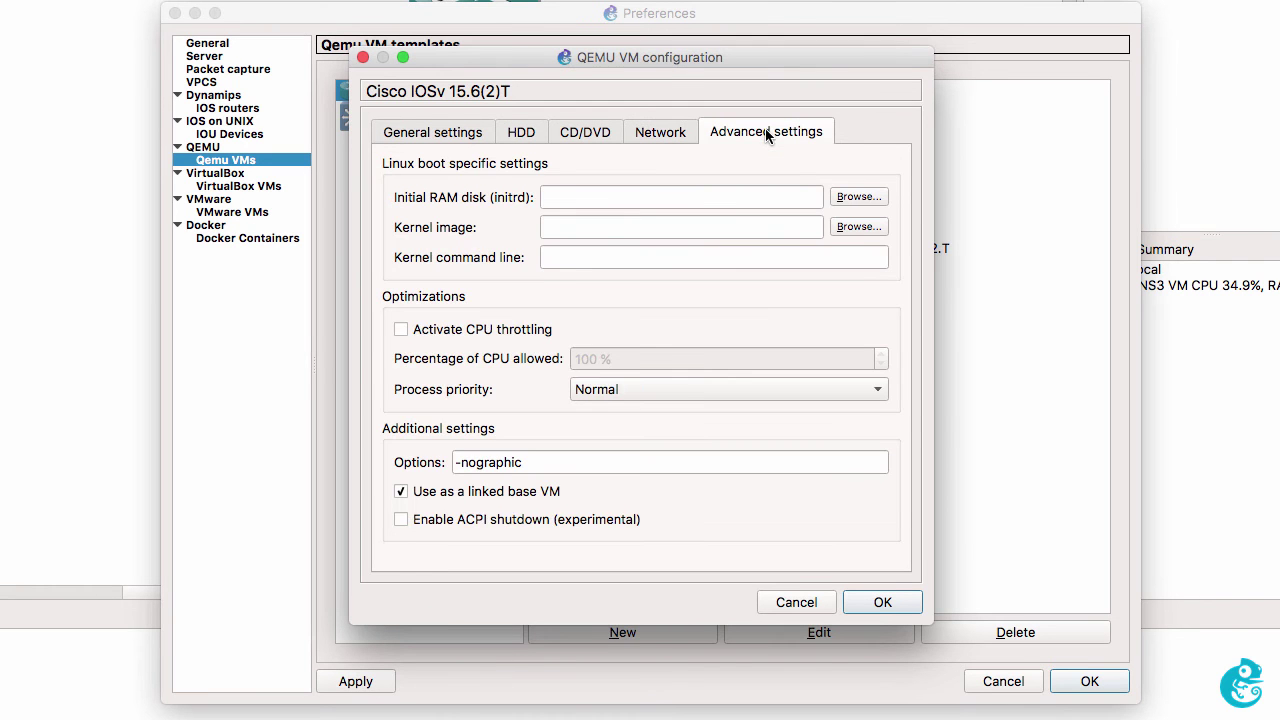
left_click(475, 133)
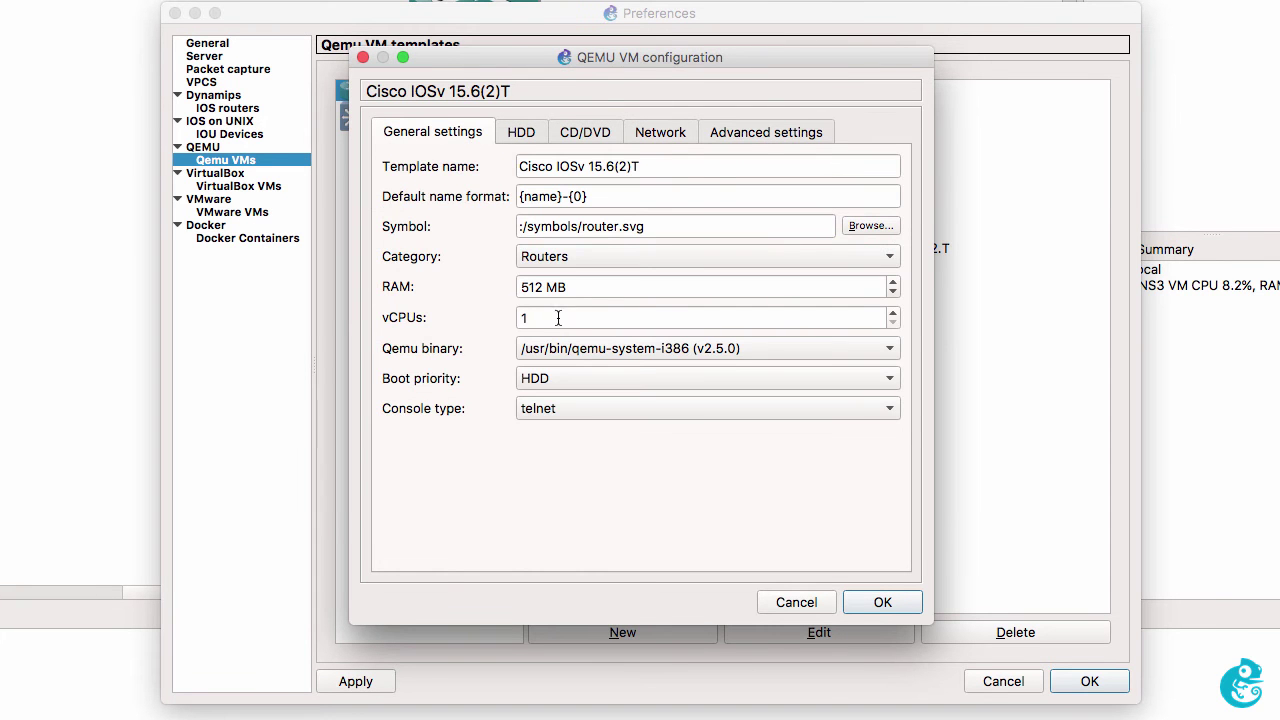
- Note the 512 MB RAM, cancel the edit, view the IOSvL2 template, and close Preferences
left_click_drag(592, 292, 522, 287)
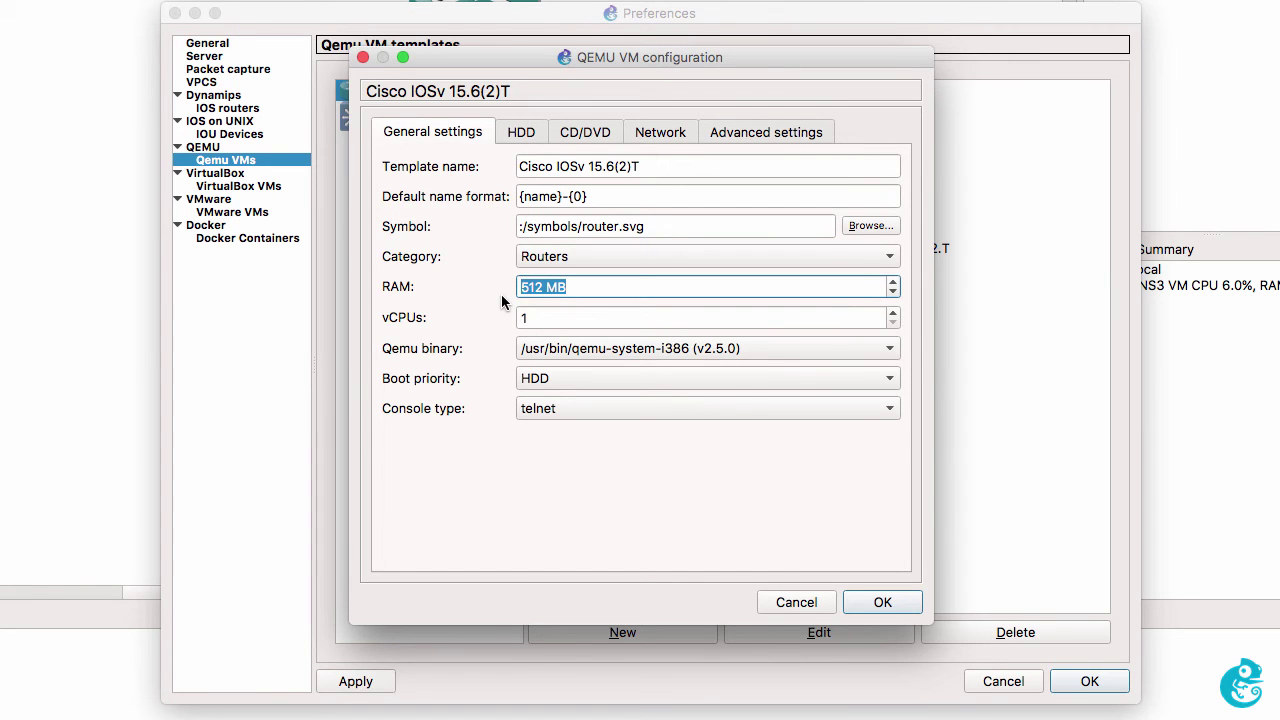
left_click(783, 603)
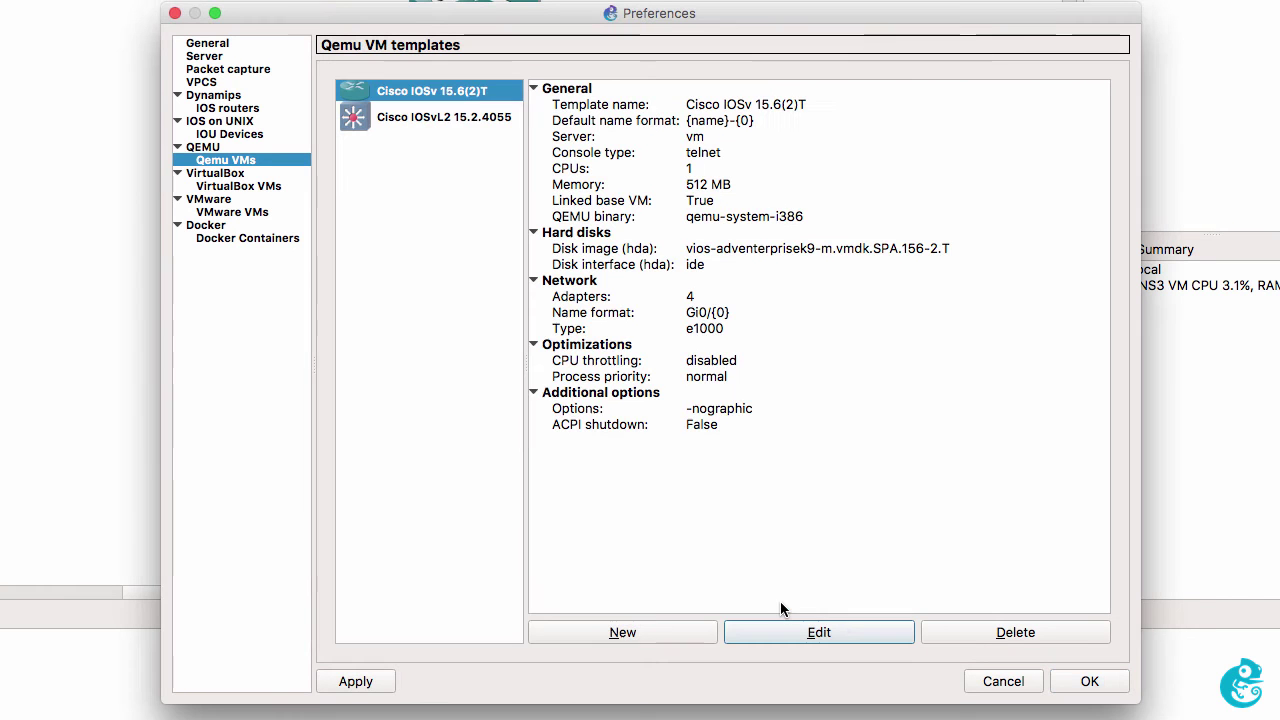
left_click(450, 120)
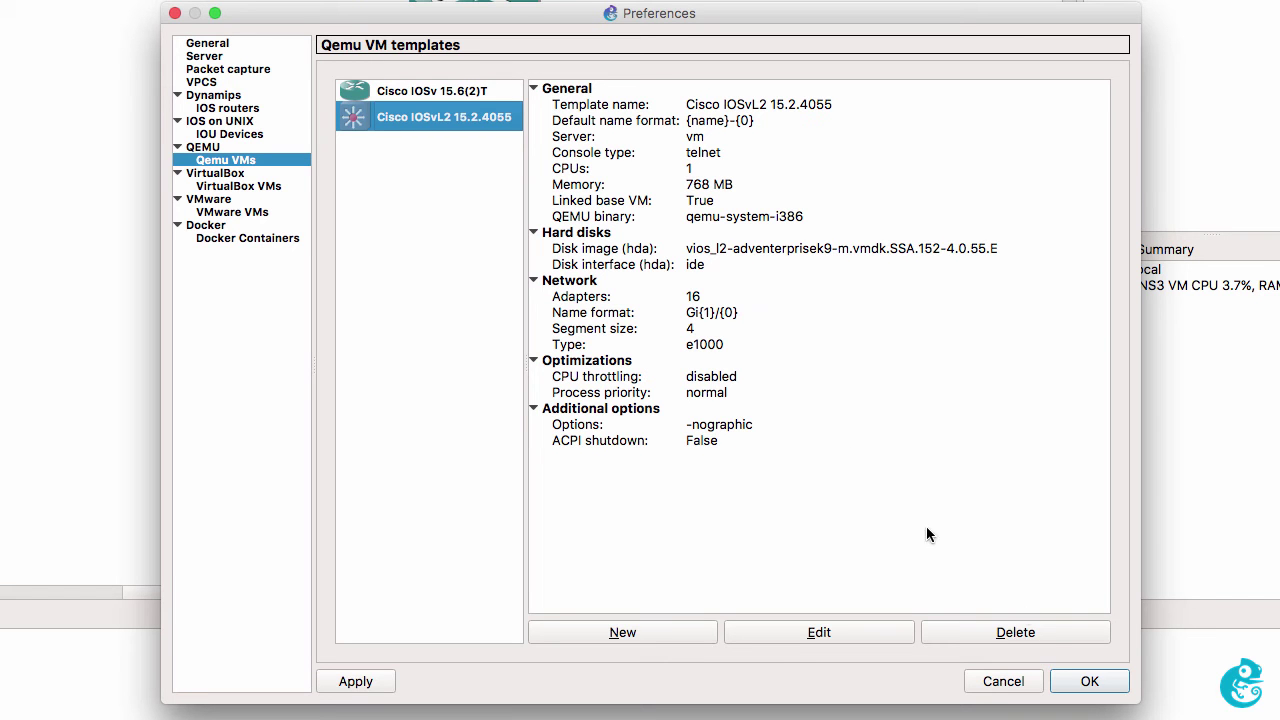
left_click(1085, 681)
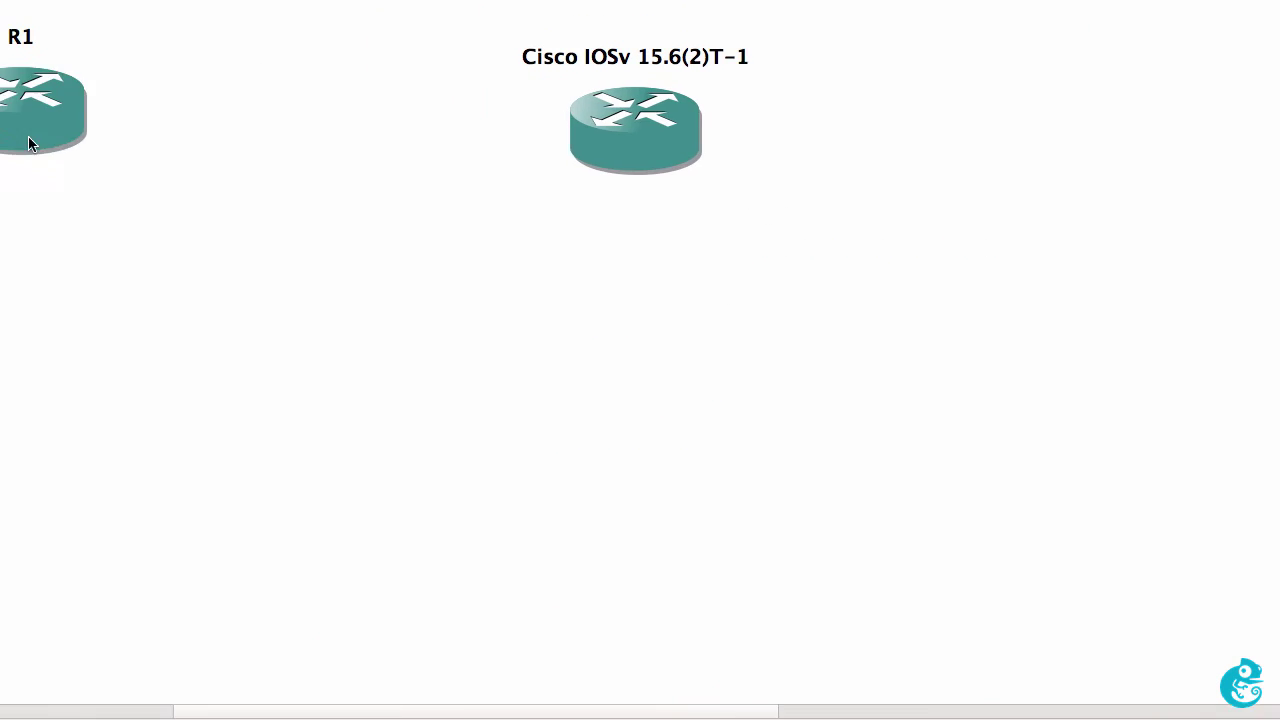
- Attempt to link R1 to the IOSv router, dismiss the device-running error, and stop all devices
left_click(43, 450)
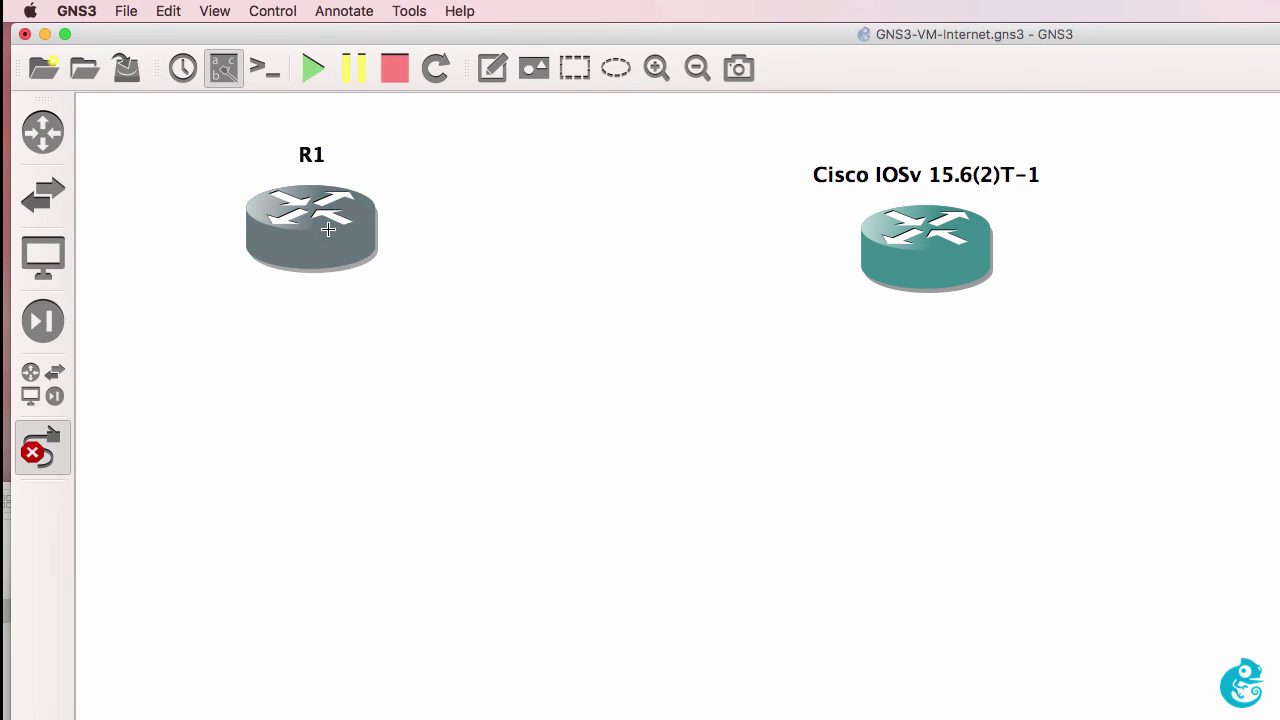
left_click(328, 229)
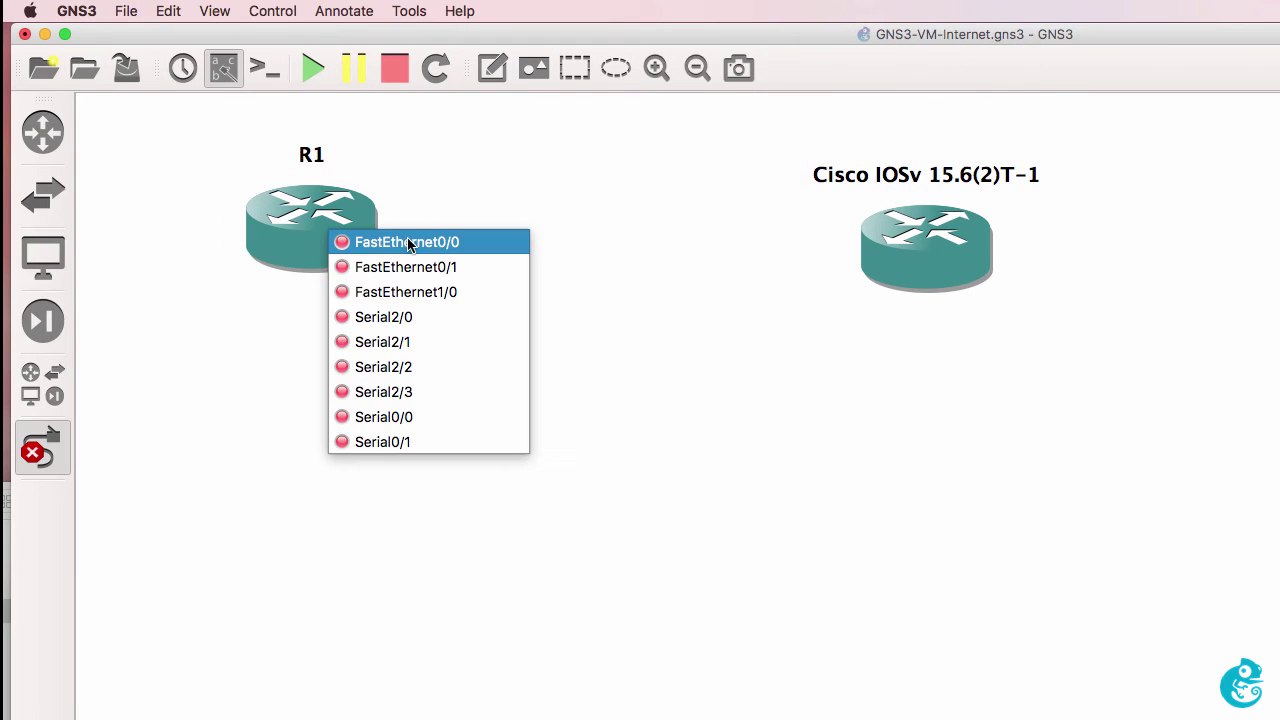
left_click(345, 240)
left_click(924, 248)
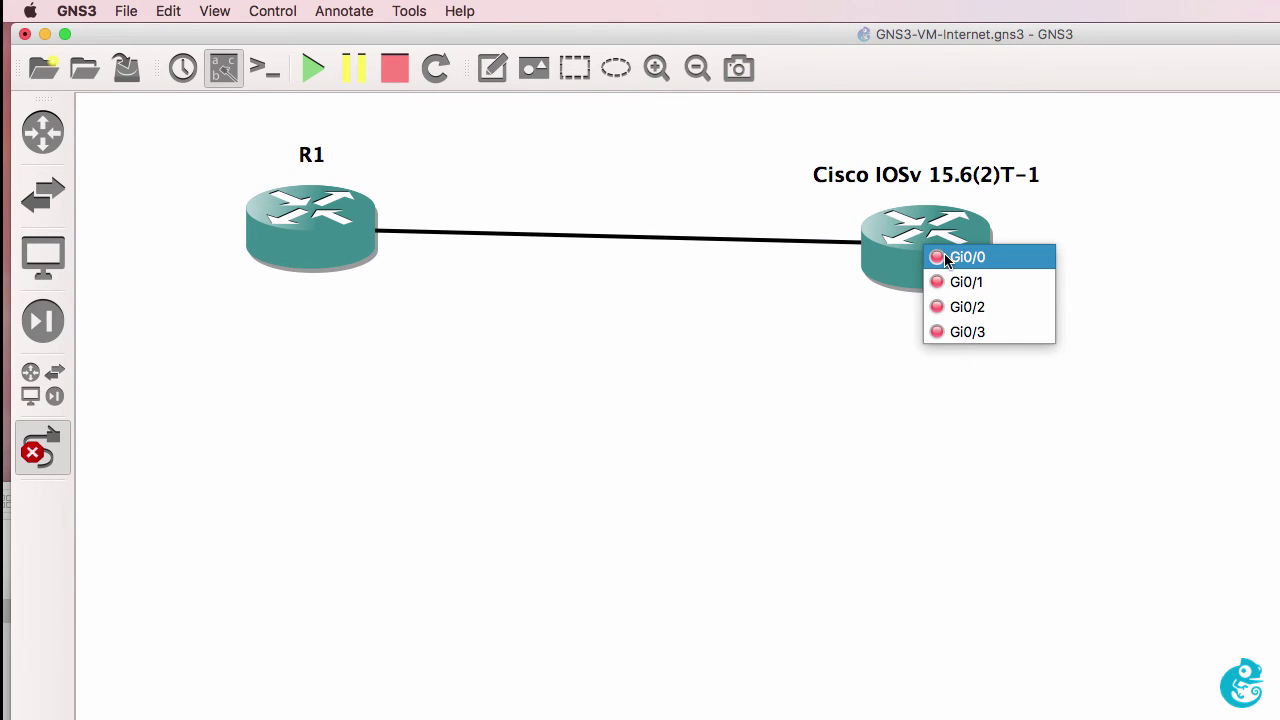
left_click(947, 258)
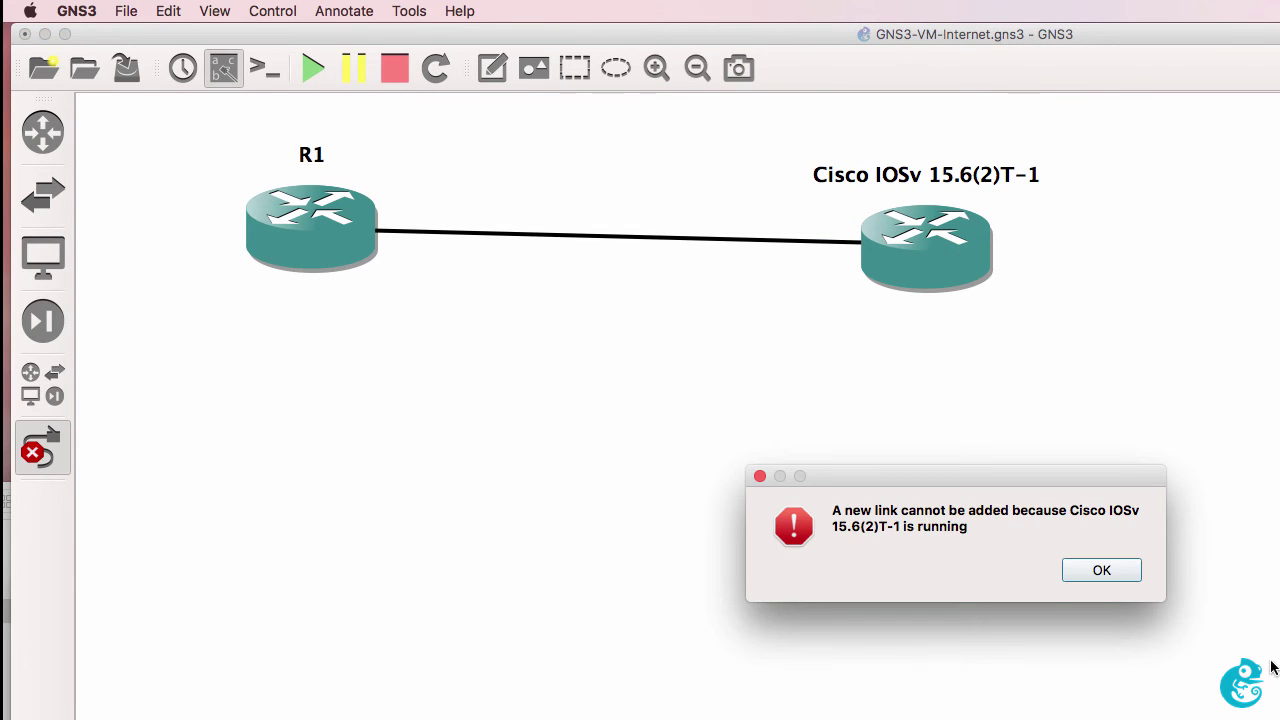
left_click(1104, 574)
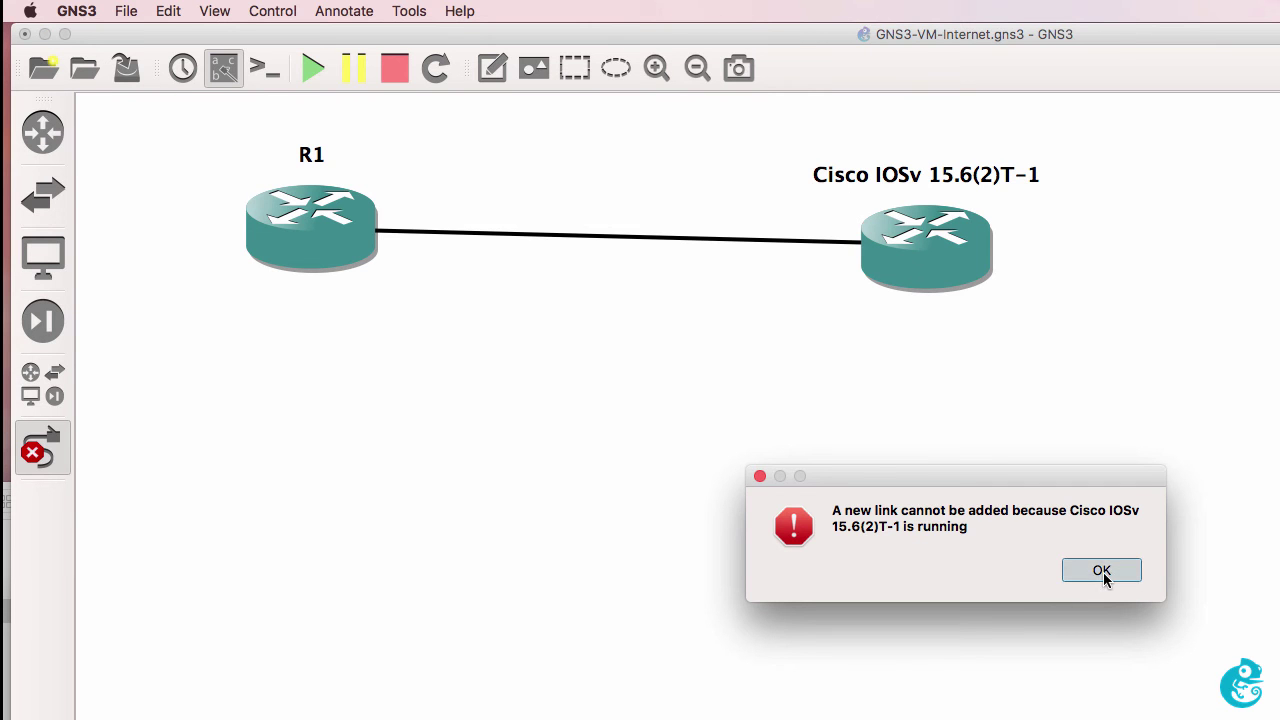
left_click(396, 68)
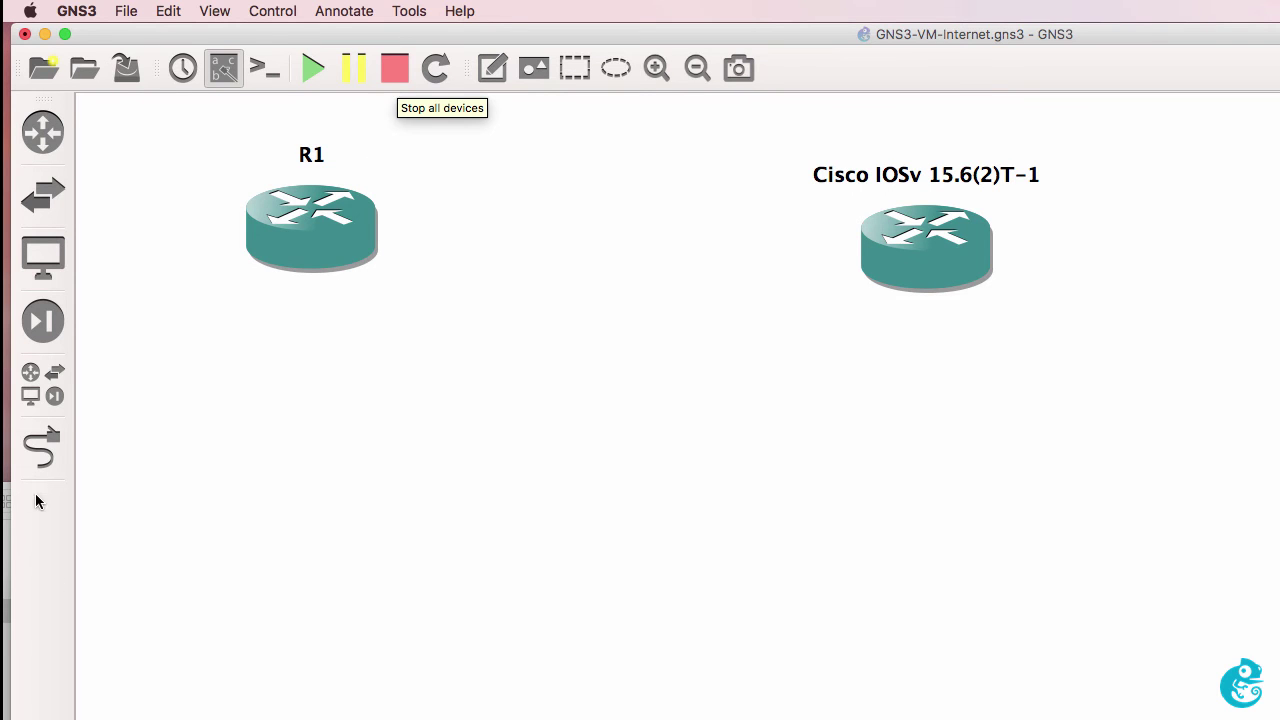
- Link R1's FastEthernet0/0 to the IOSv router's Gi0/0 and align the IOSv router with R1
left_click(43, 450)
left_click(356, 228)
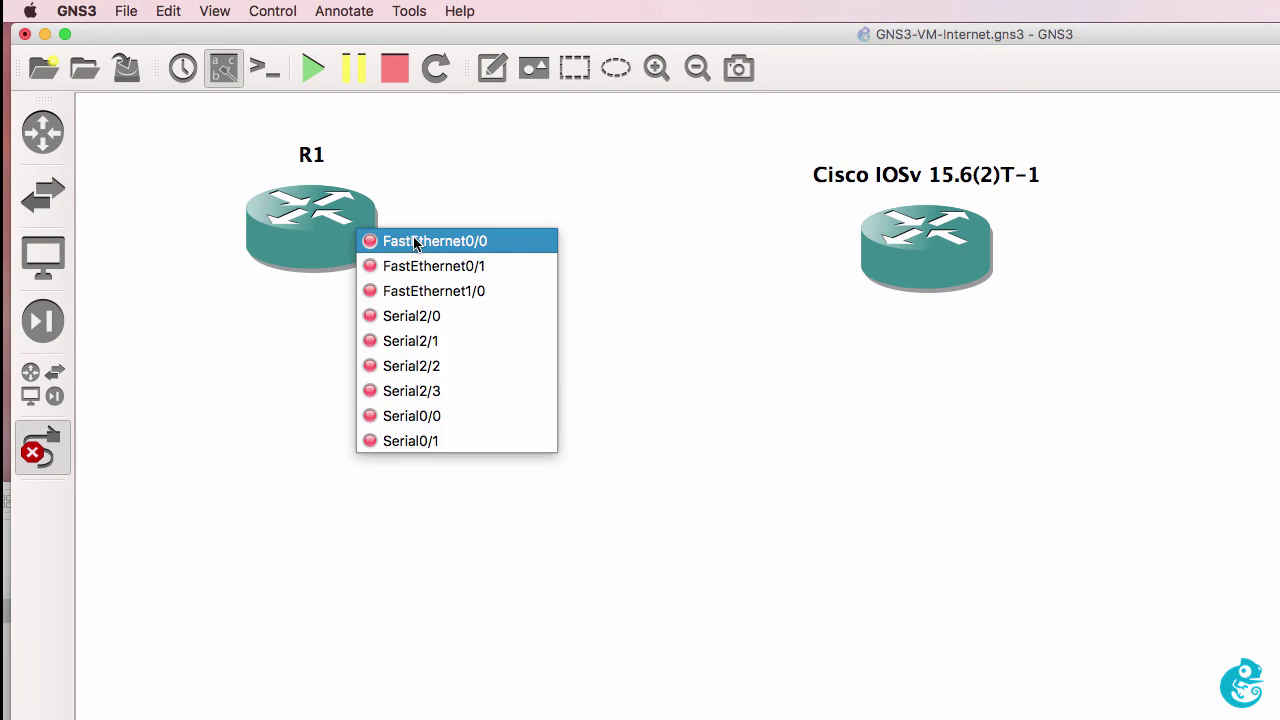
left_click(417, 242)
left_click(951, 254)
left_click(985, 270)
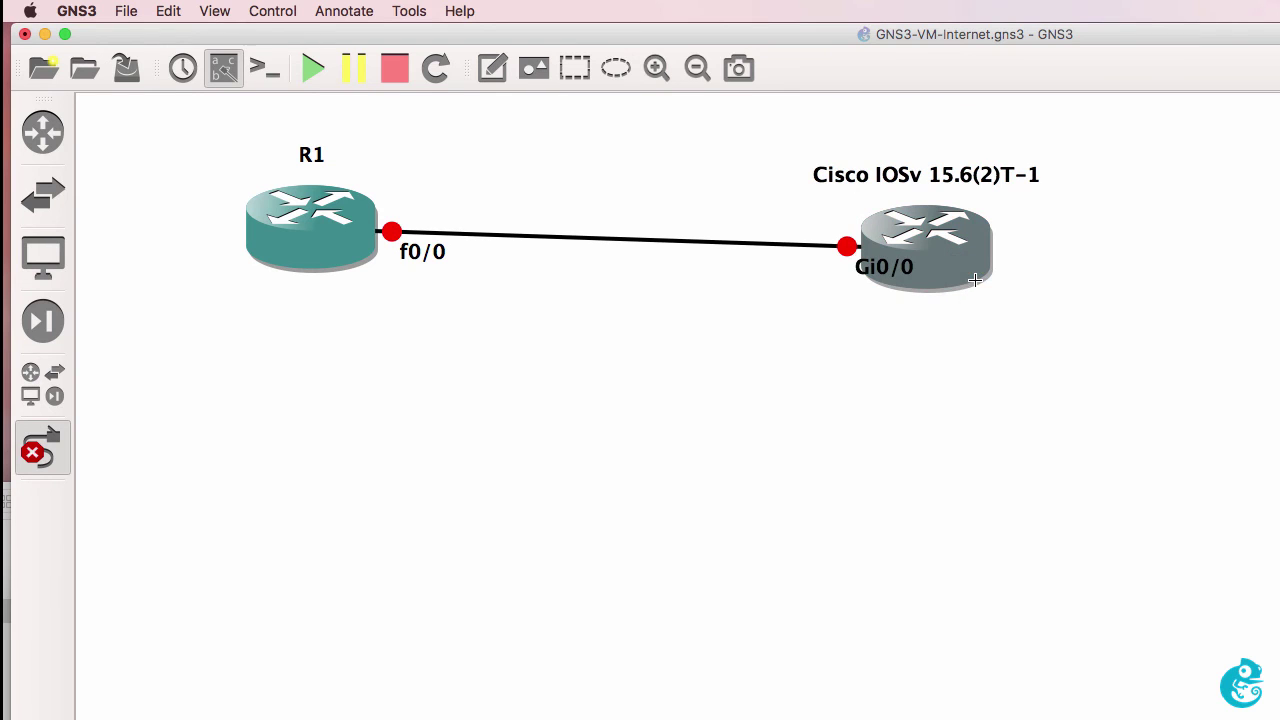
left_click(43, 452)
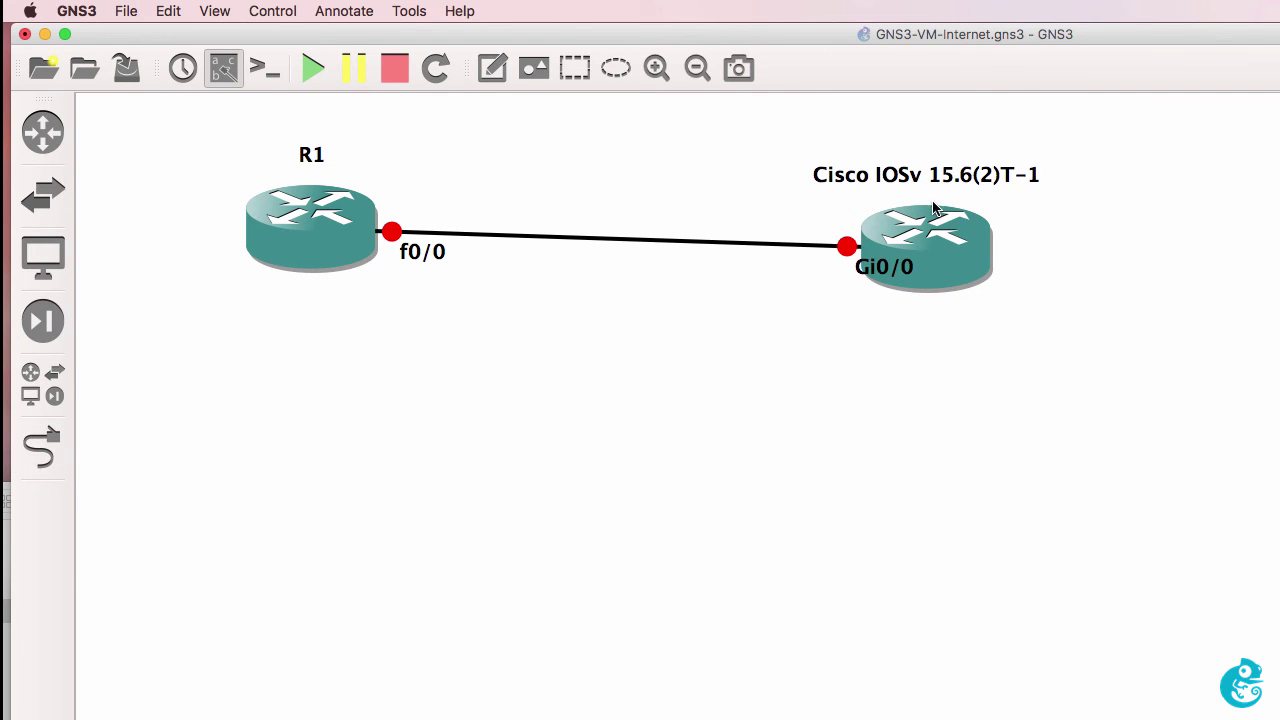
left_click_drag(875, 280, 809, 272)
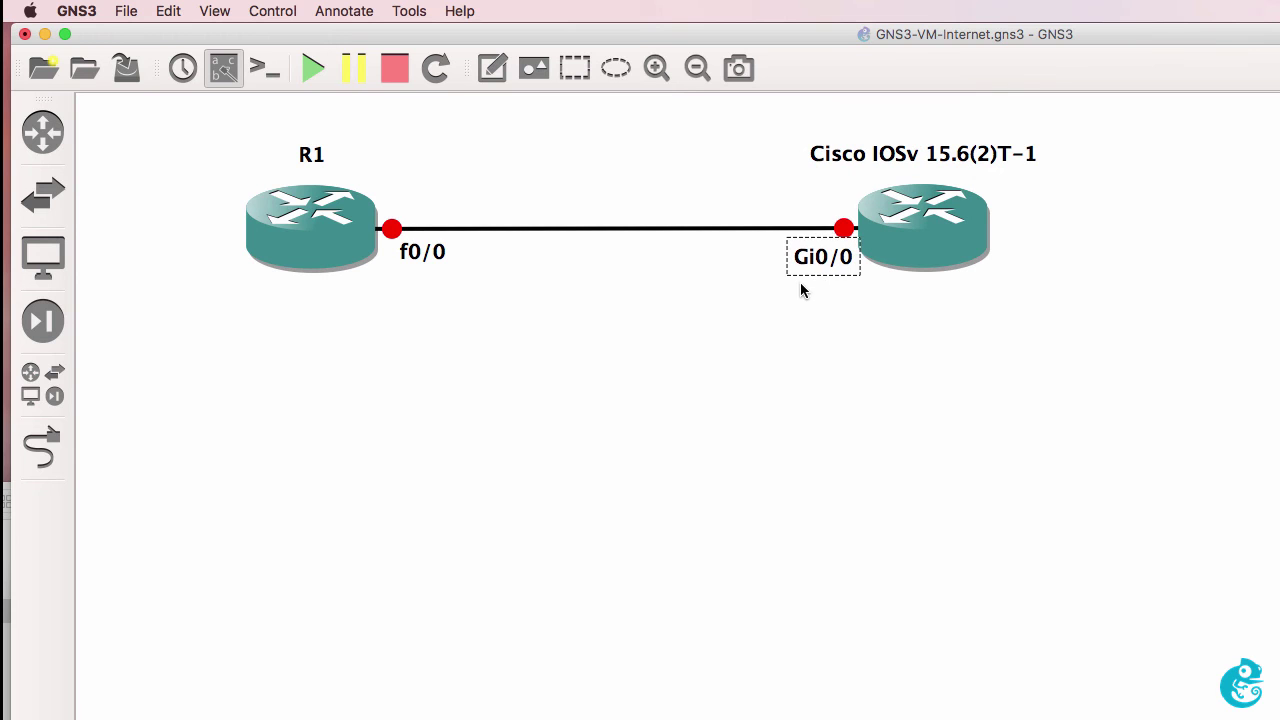
- Start all devices and check the GNS3 version in About GNS3
left_click(306, 63)
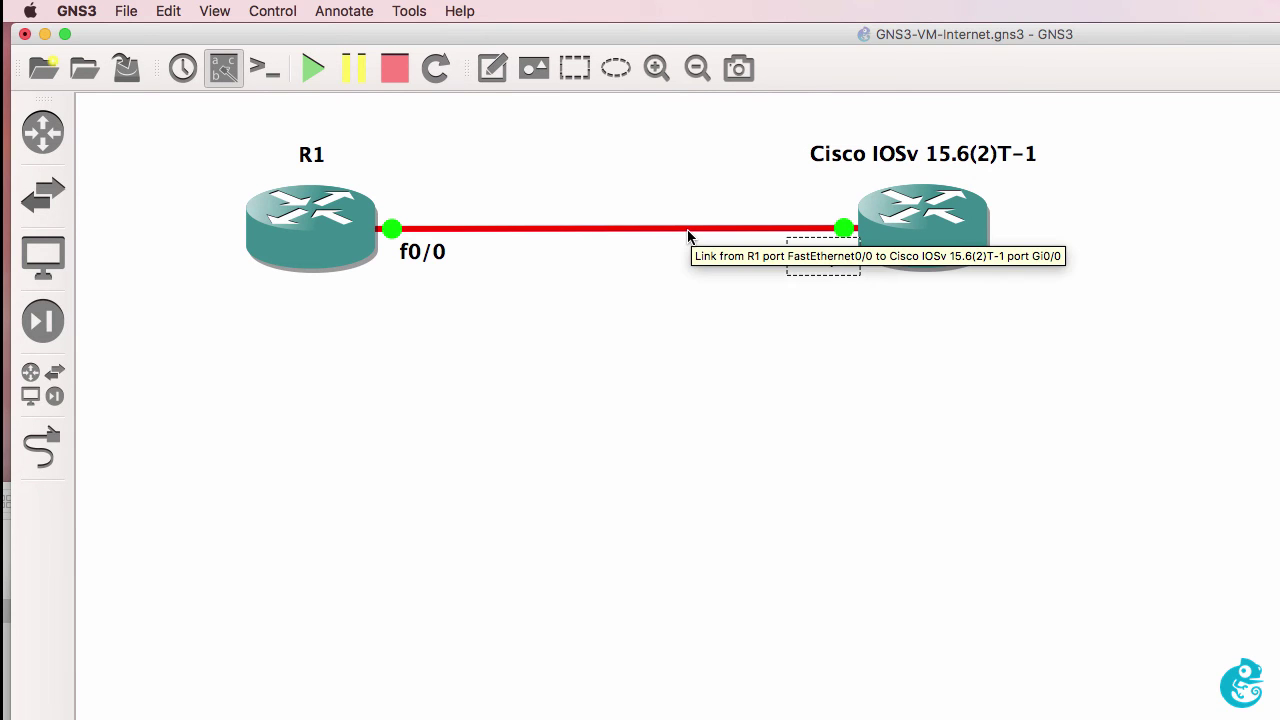
left_click(689, 313)
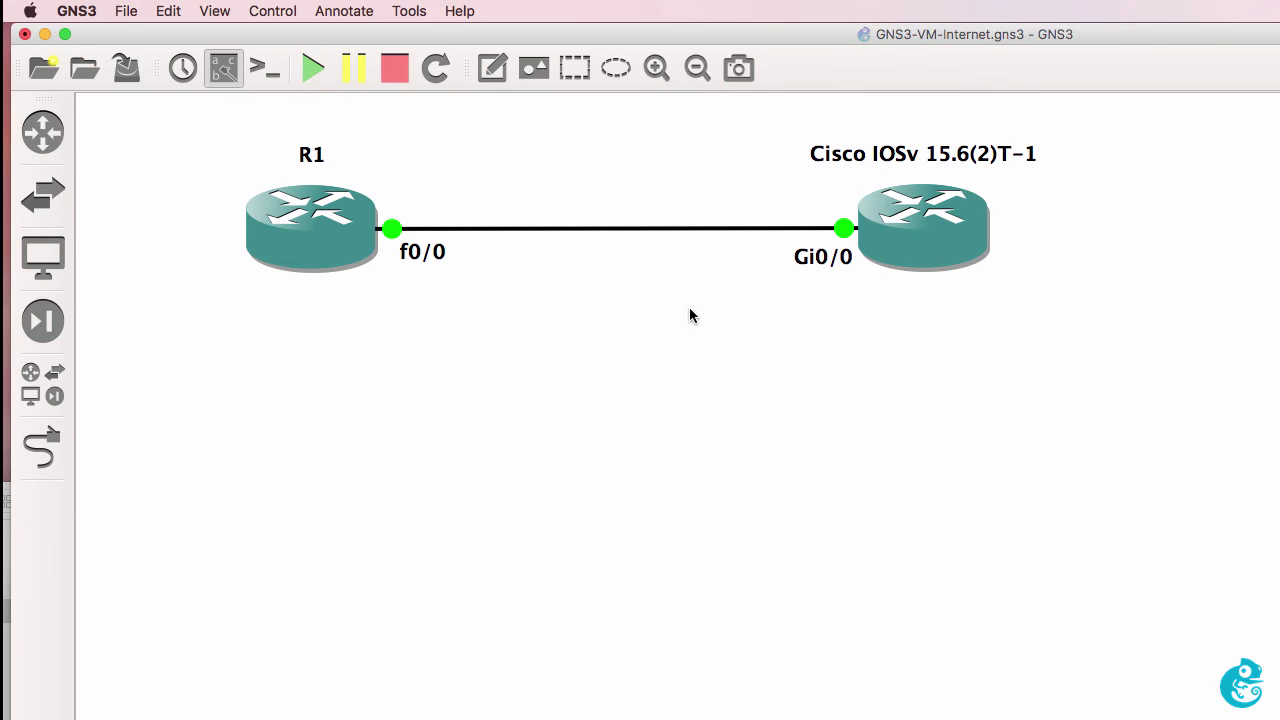
left_click(76, 11)
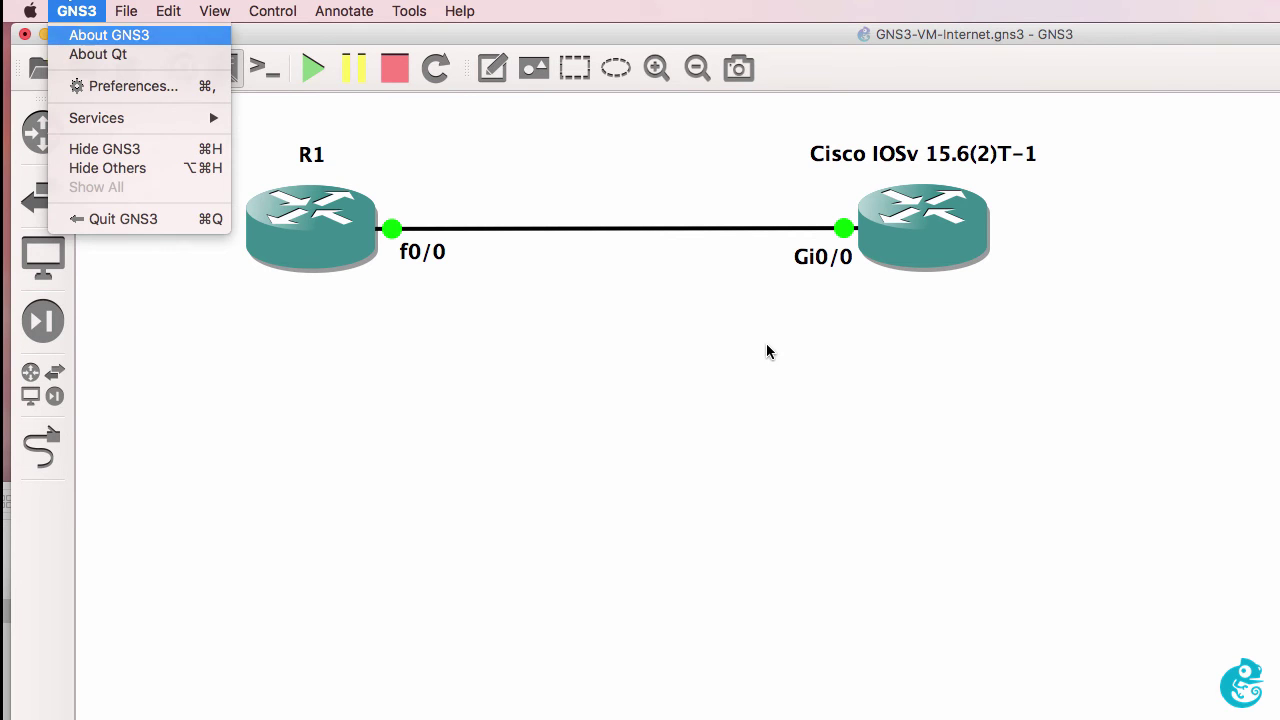
key("Return")
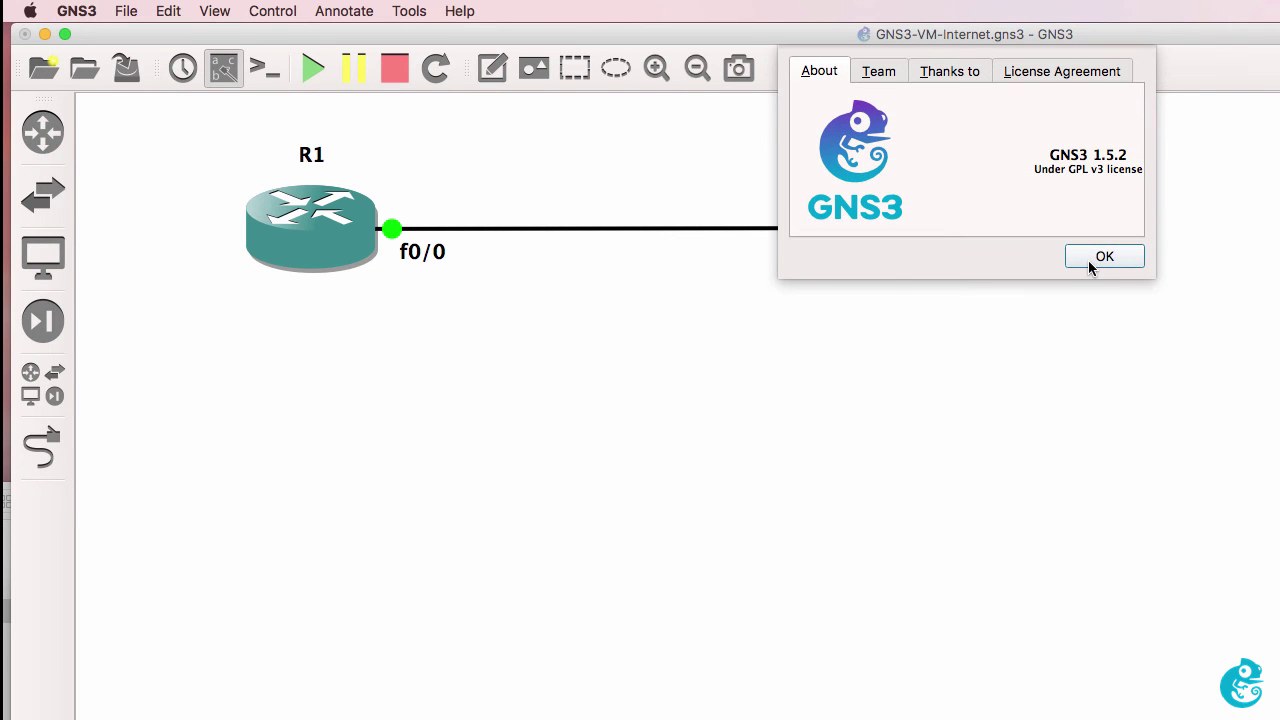
- Close the About dialog, then run show version and enter configuration mode on R1
left_click(1090, 262)
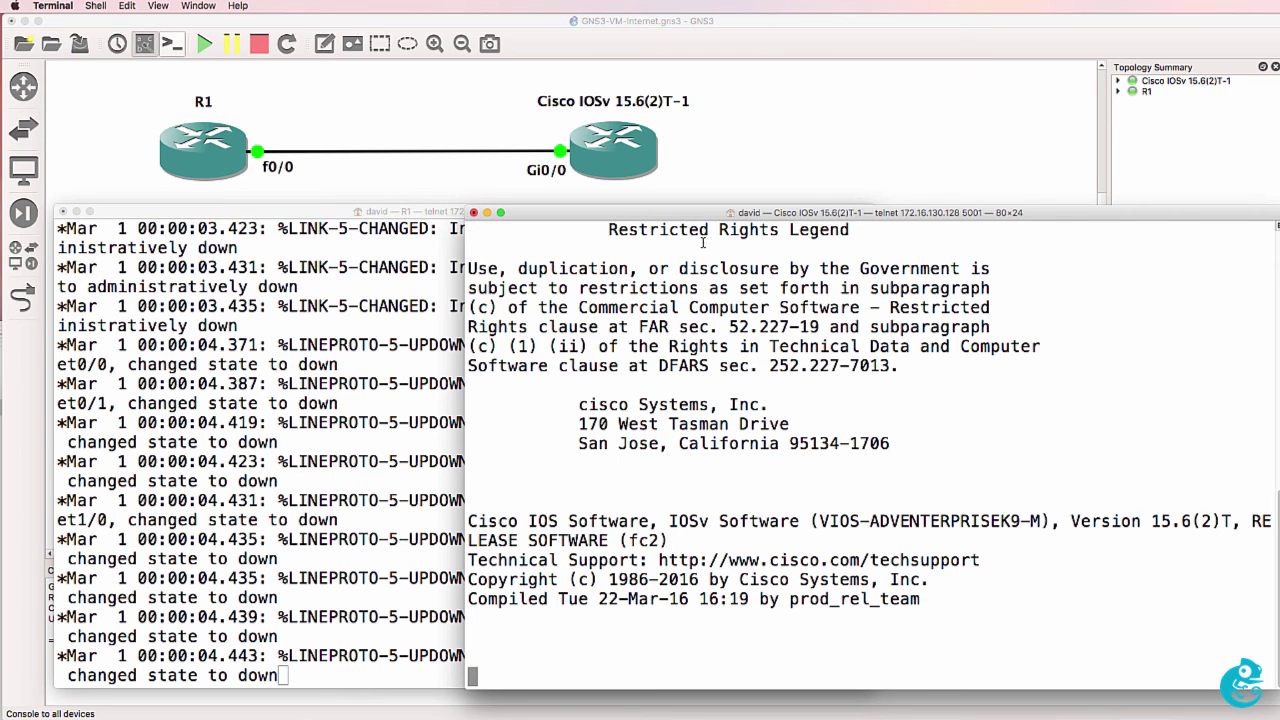
left_click_drag(818, 210, 814, 214)
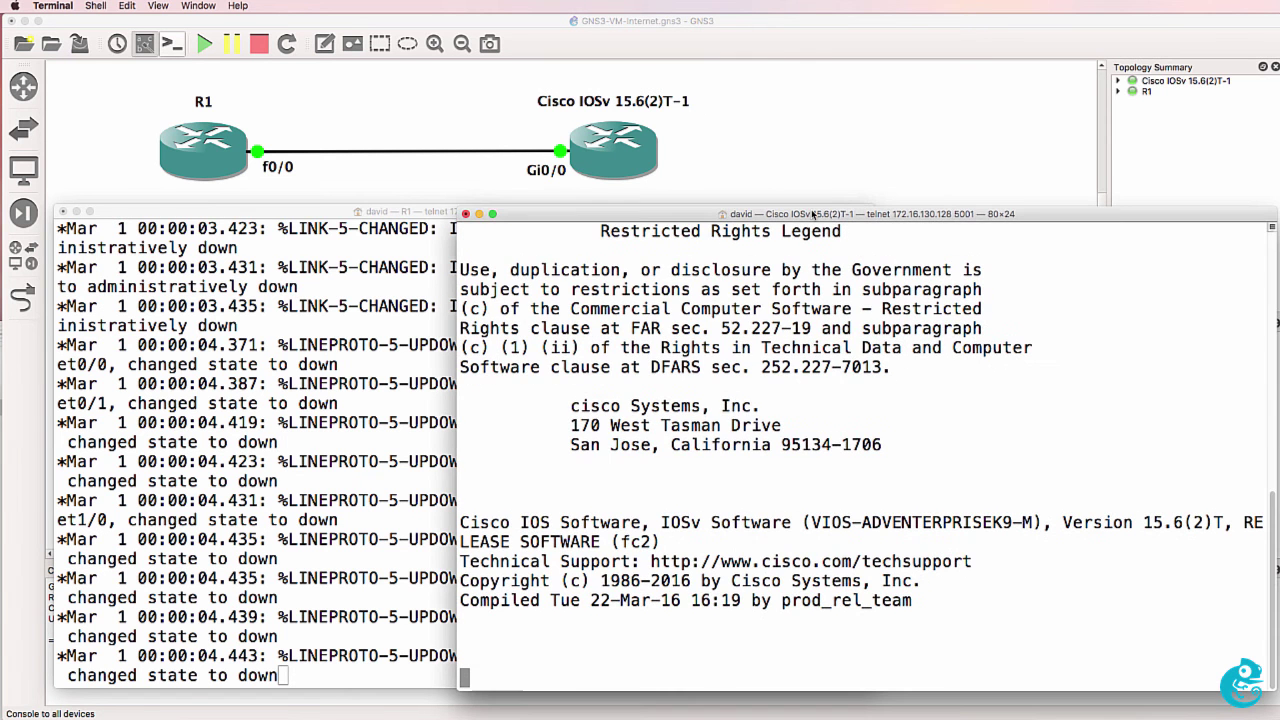
left_click(423, 346)
key("Return")
key("Return")
type("sh ver")
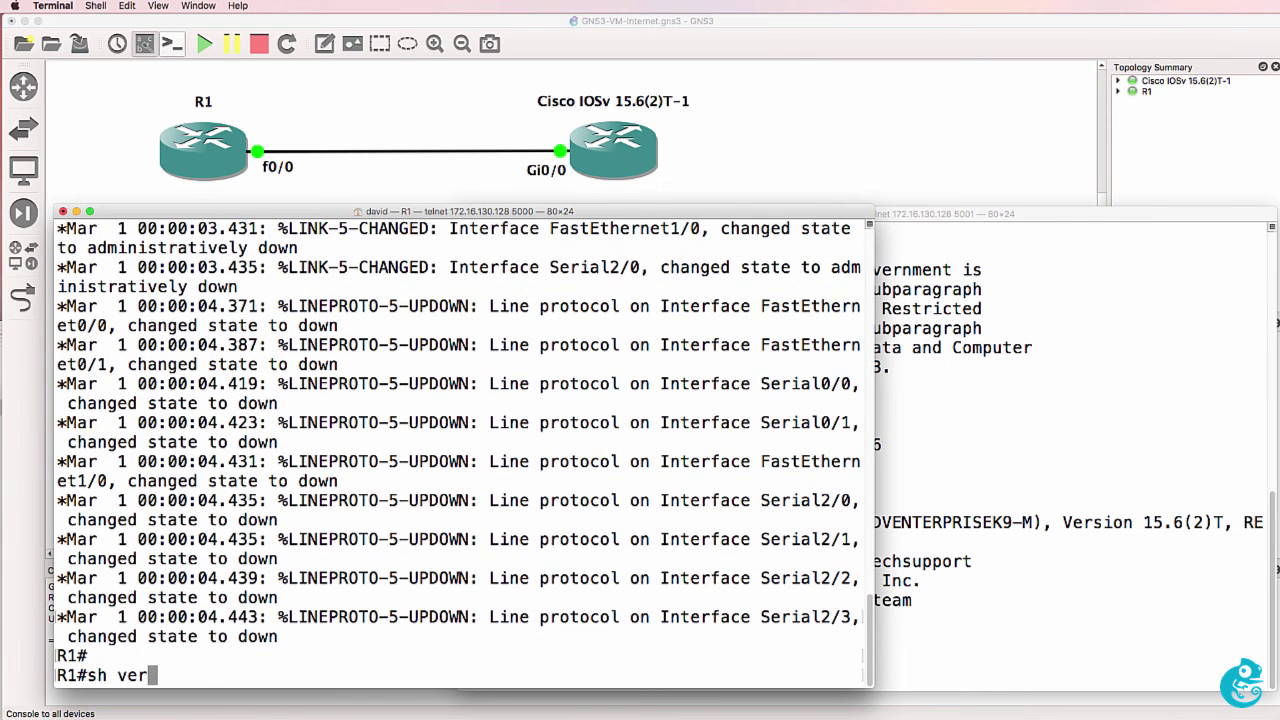
key("Return")
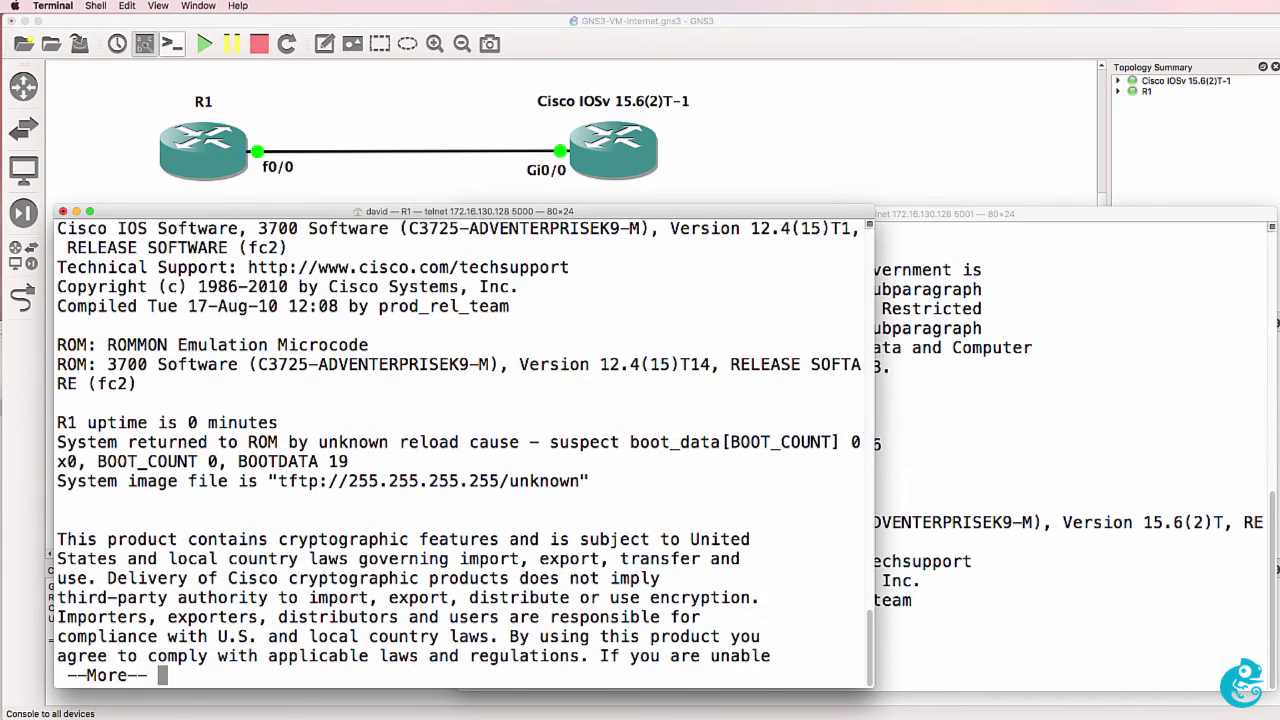
type("qconf t")
- Bring up R1's FastEthernet0/0 with IP address 10.1.1.1 255.255.255.0
key("Return")
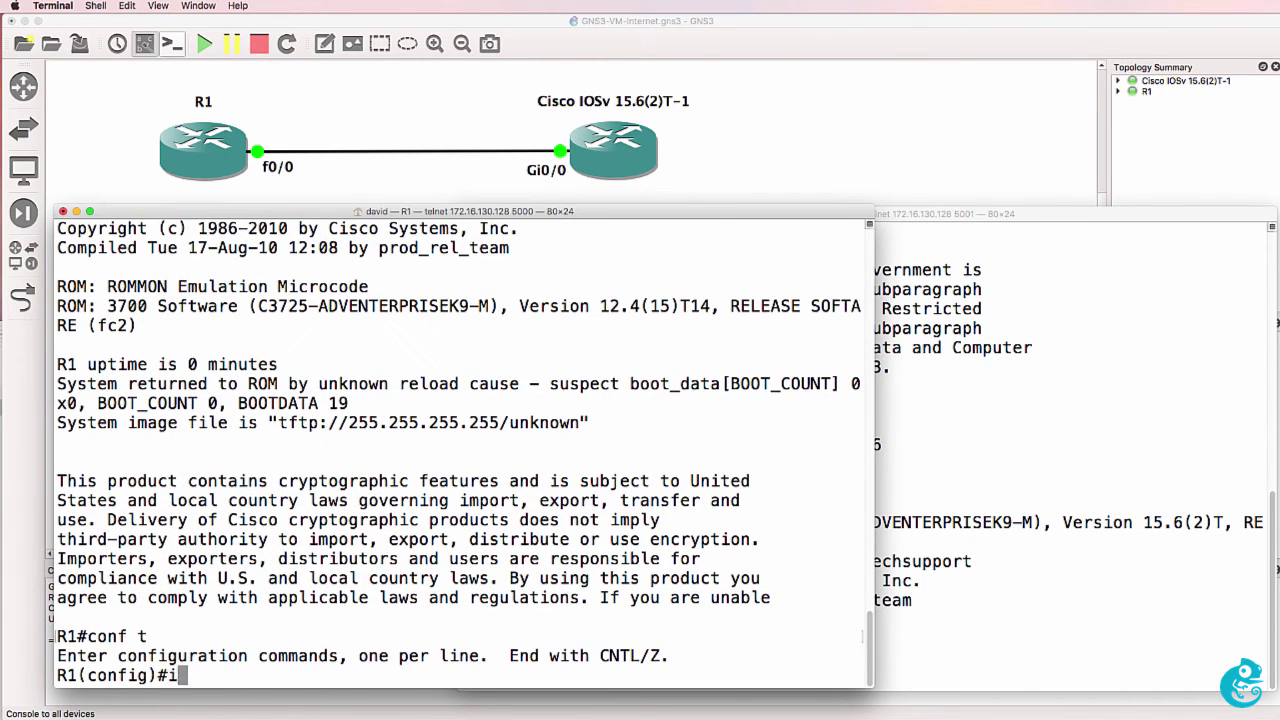
type("int f0/0")
key("Return")
type("no shut")
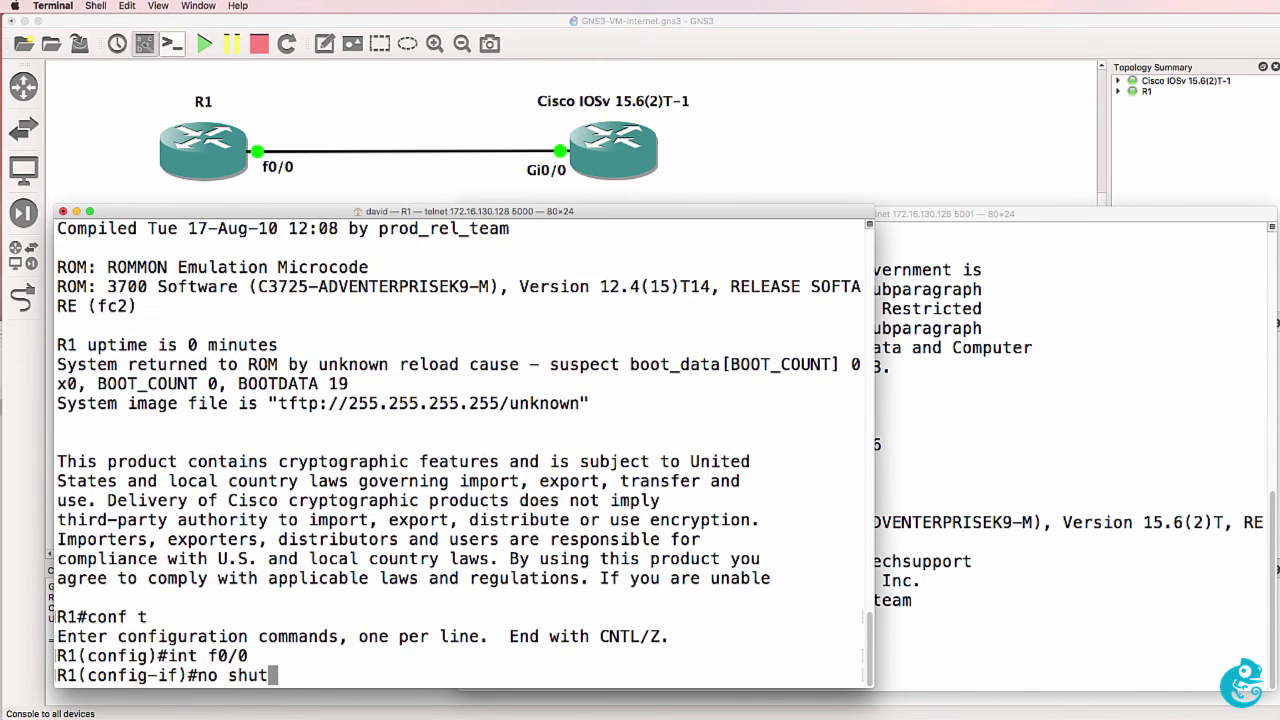
key("Return")
type("ip add")
key("Tab")
type("10")
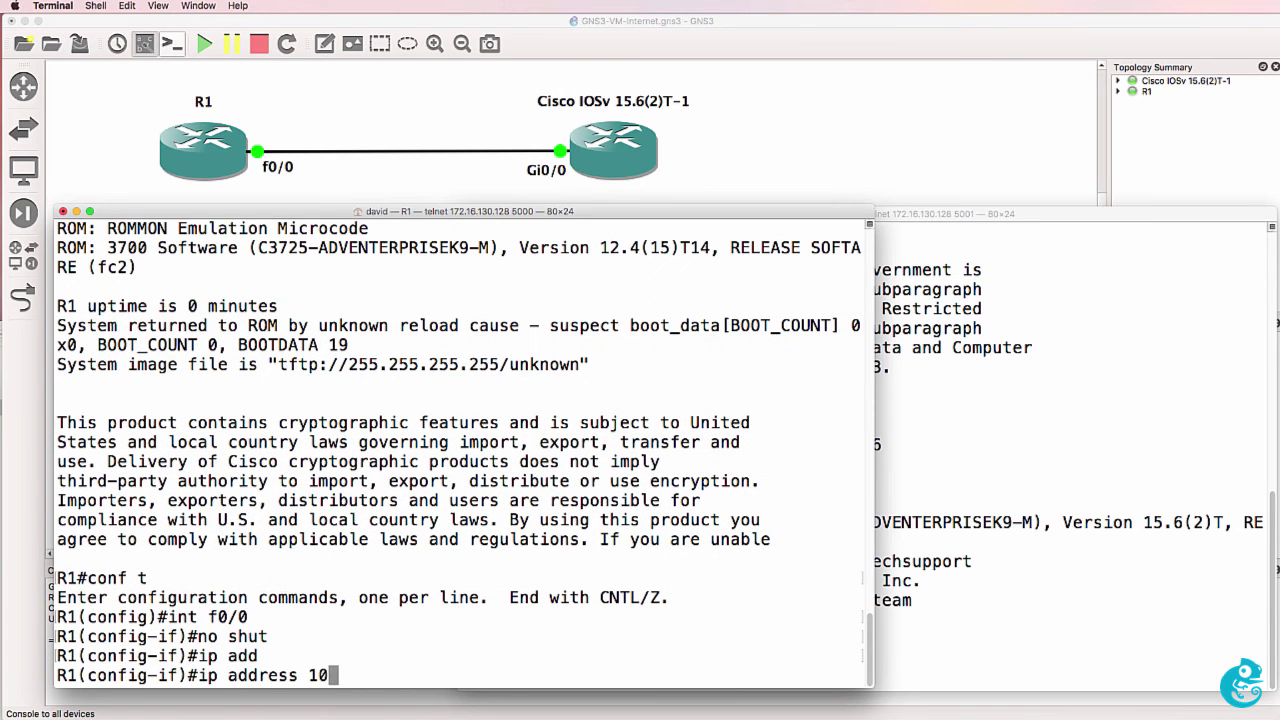
type(".1.1.1 255.255.255.0")
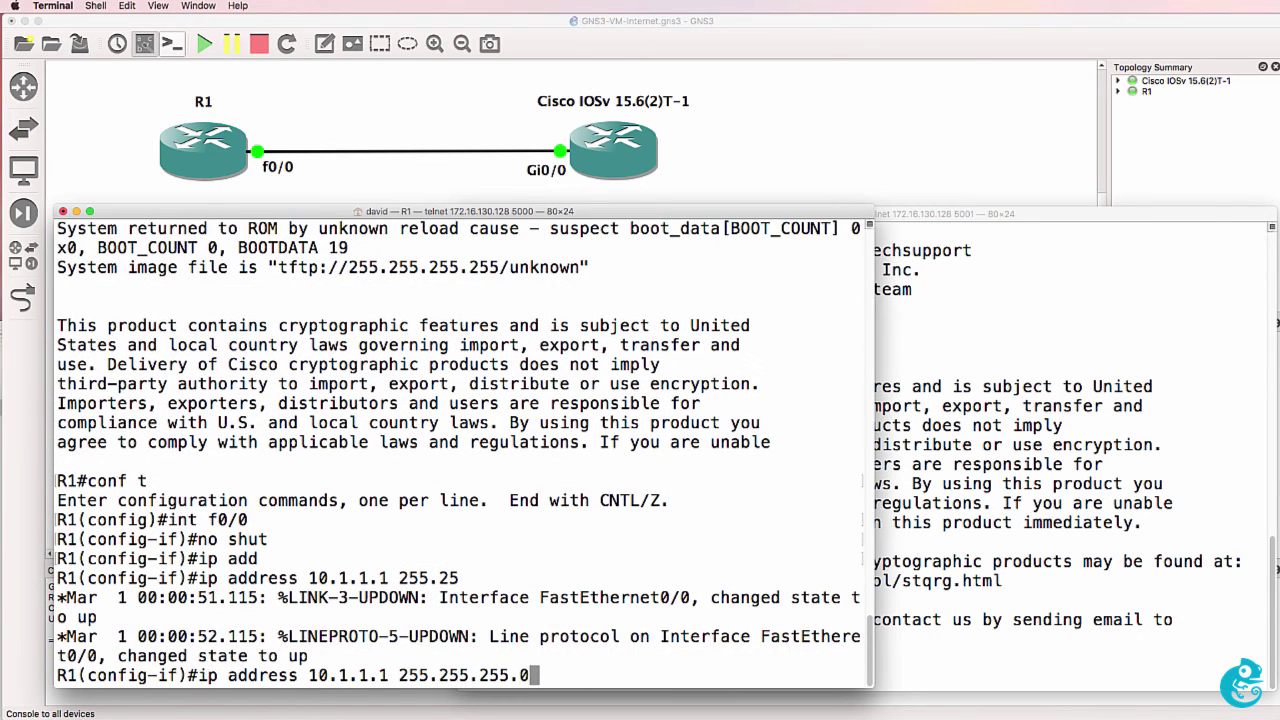
key("Return")
- Create R1's Loopback0 with address 1.1.1.1 255.255.255.255
type("int loop 0")
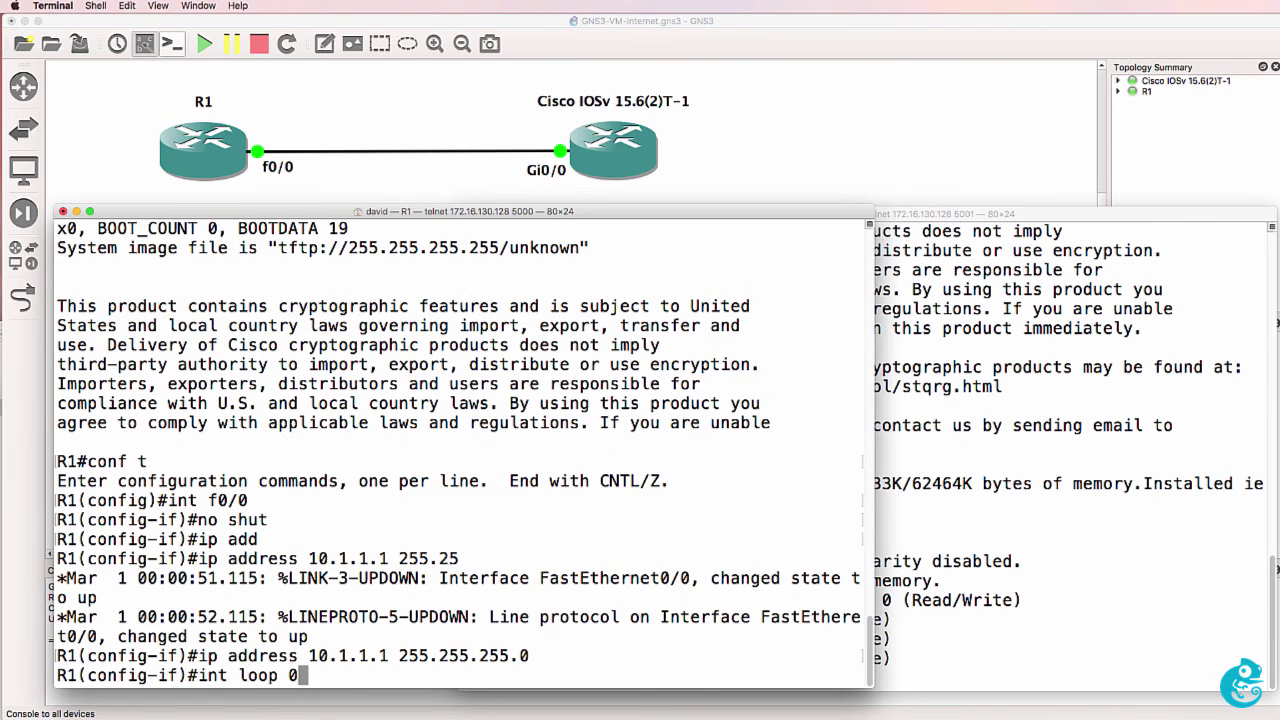
key("Return")
type("ip add")
key("Tab")
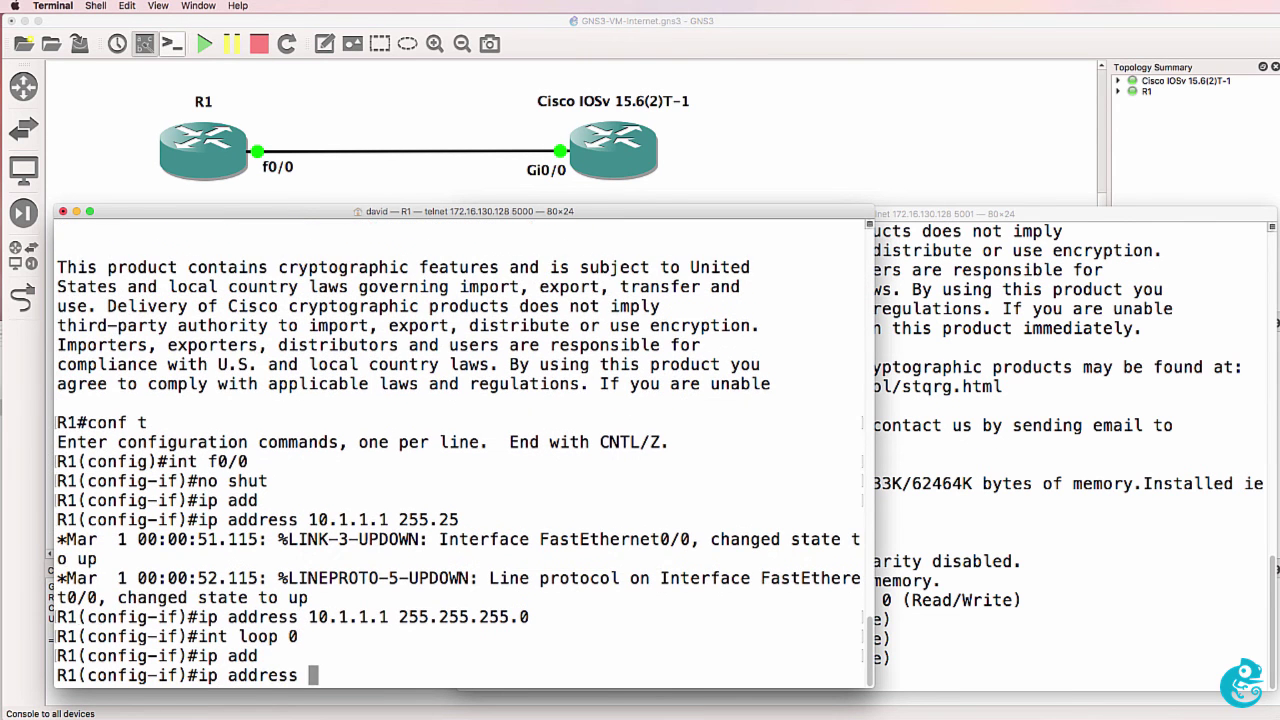
type("1.1.1")
type(".1 255.255.25")
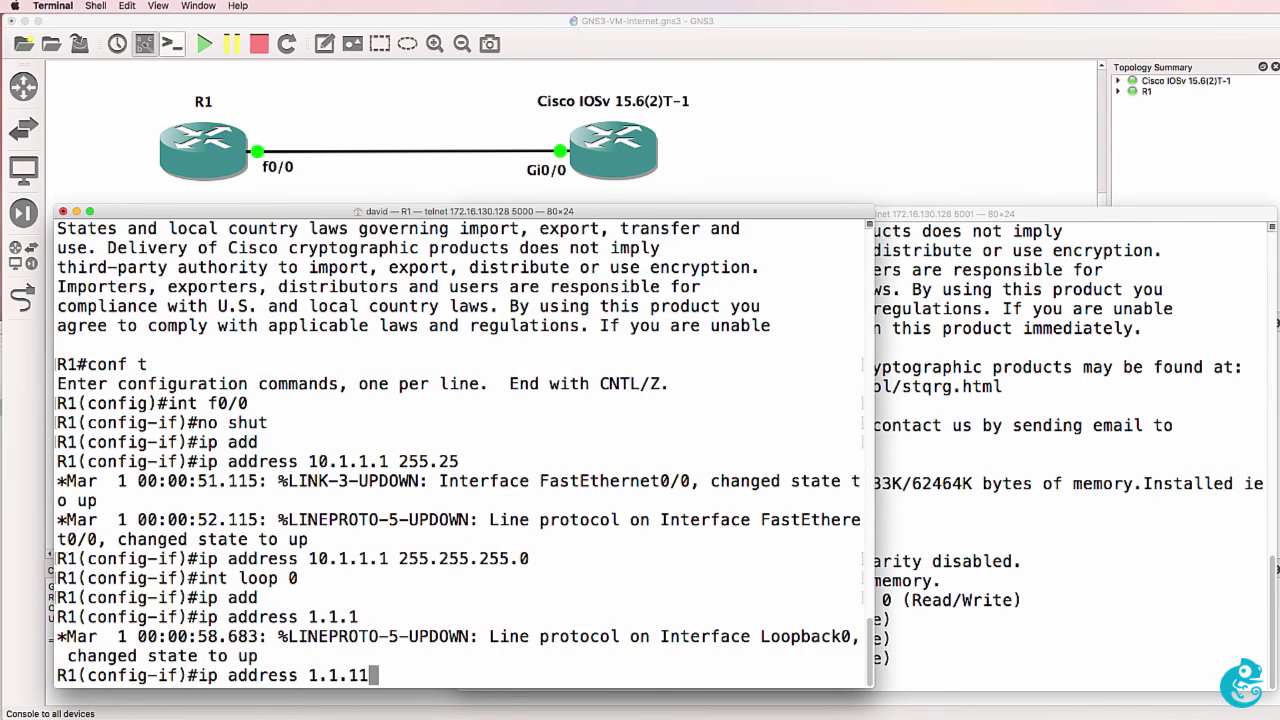
type("5.255.255.25")
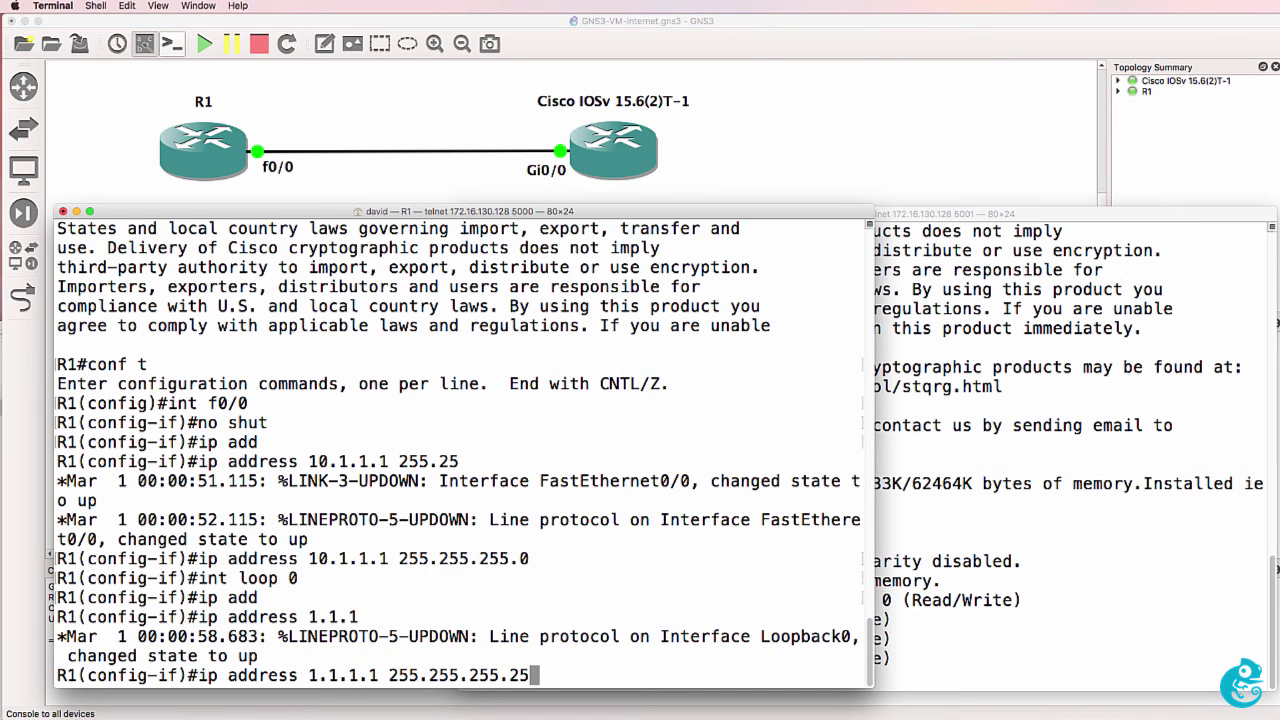
key("Return")
- Start EIGRP 100 on R1 and begin a network 0.0.0.0 255.255.255.255 statement
type("router eigrp 100")
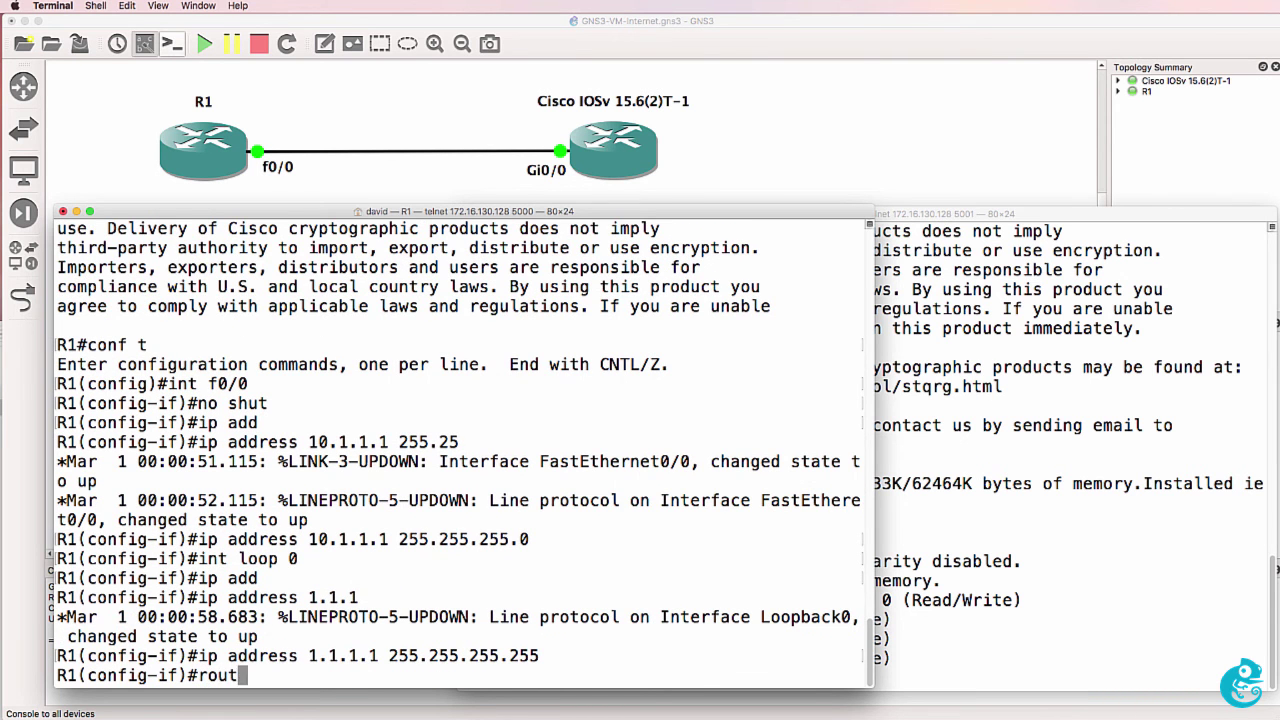
key("Return")
type("net")
key("Tab")
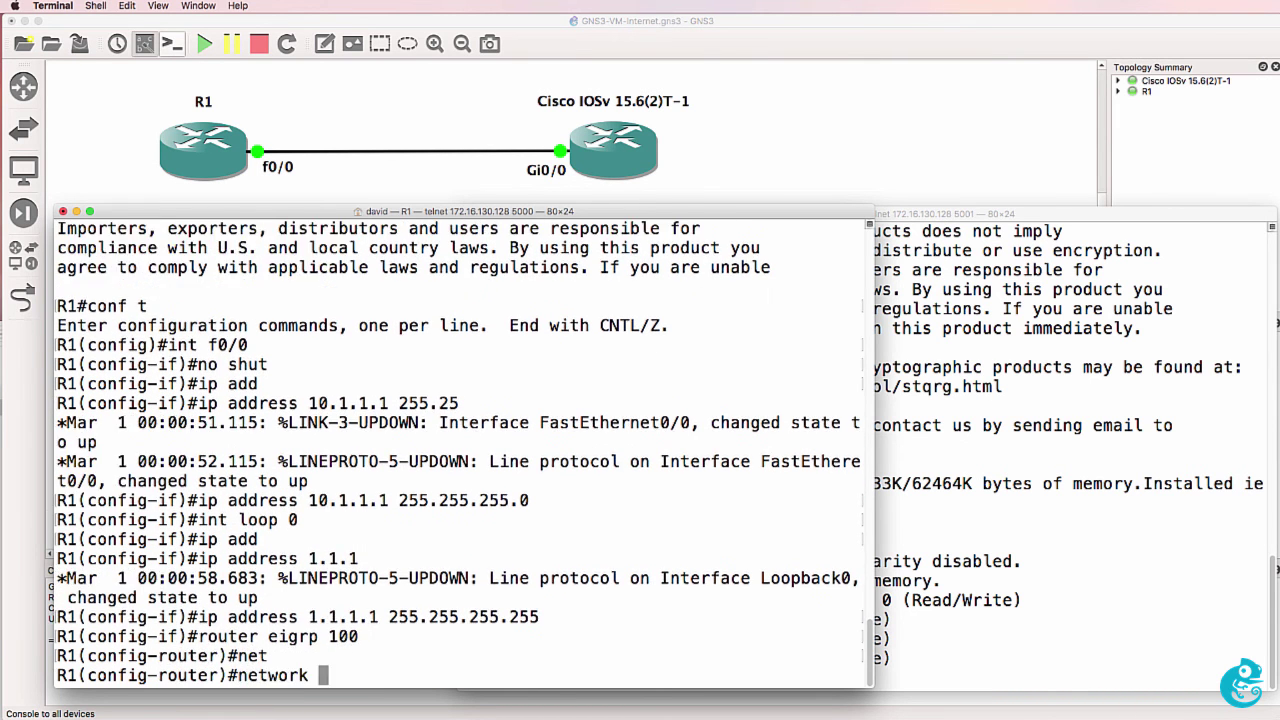
type("0.0.0.0 255.255.255.255.")
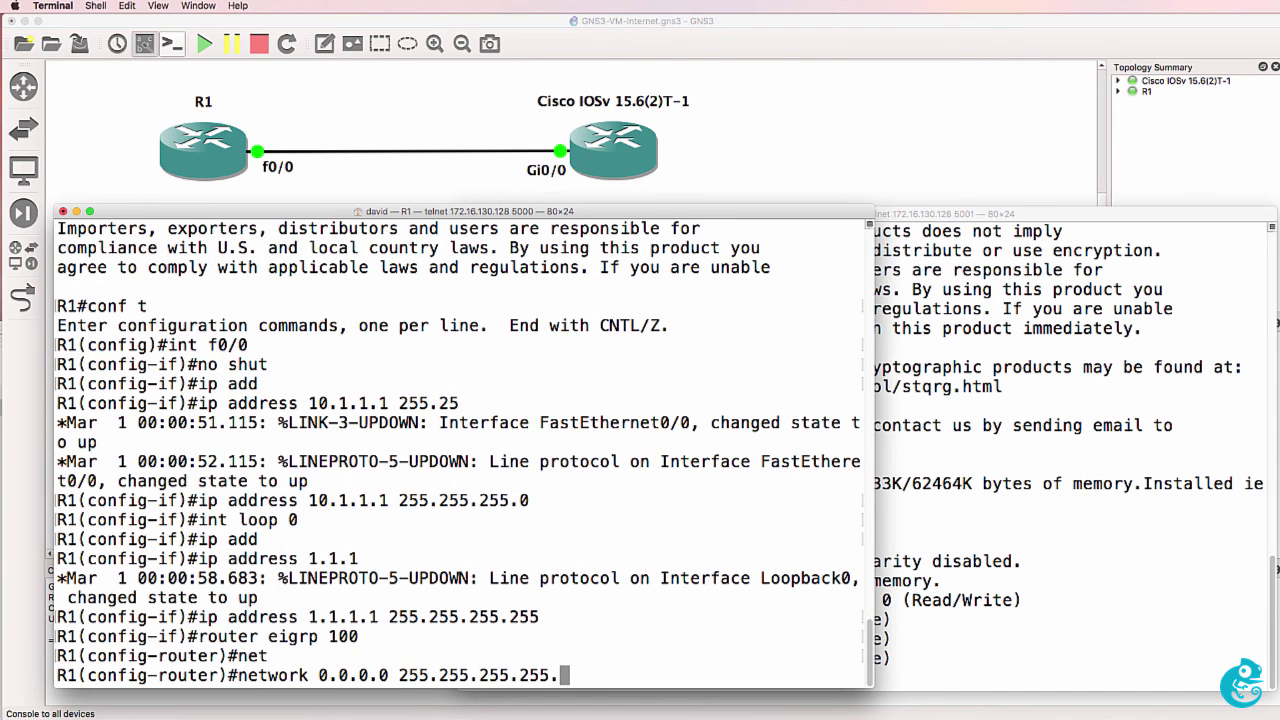
- Fix the stray dot, enter network 0.0.0.0 255.255.255.255 under EIGRP, and exit configuration mode
key("BackSpace")
key("Return")
type("end")
key("Return")
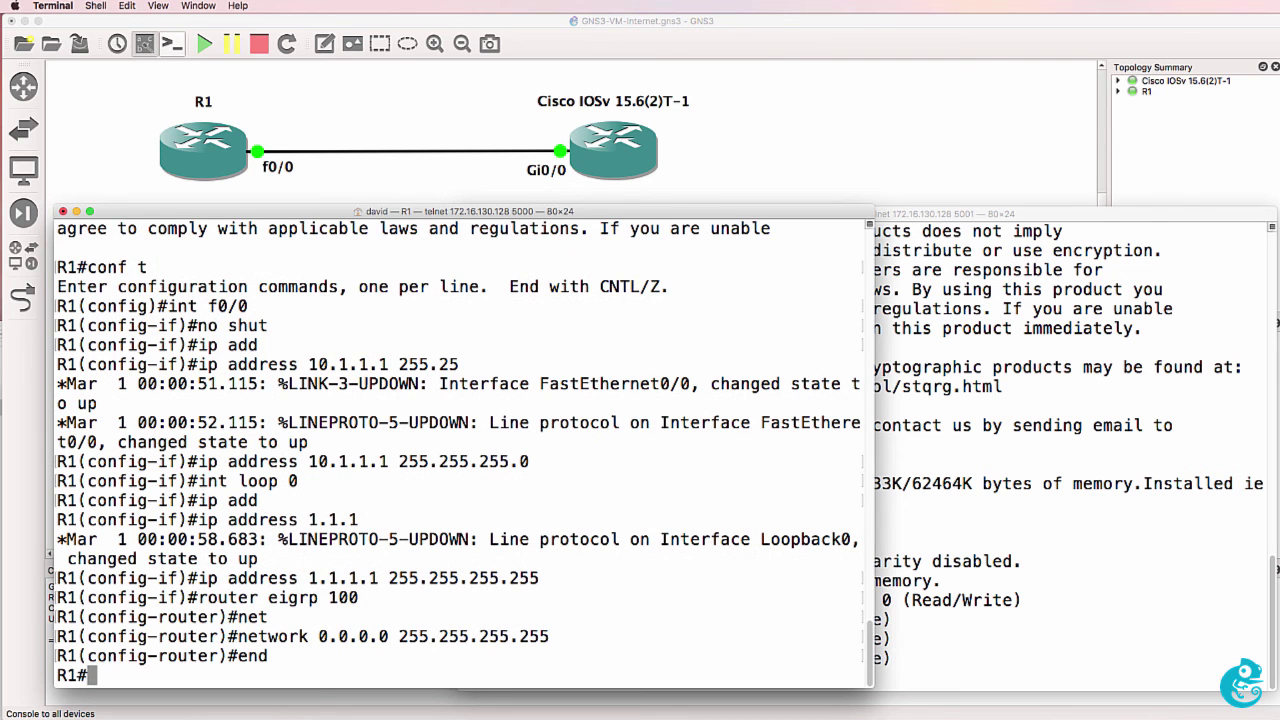
- Verify with sh ip int brief that FastEthernet0/0 (10.1.1.1) and Loopback0 (1.1.1.1) are up
type("sh ip int brief")
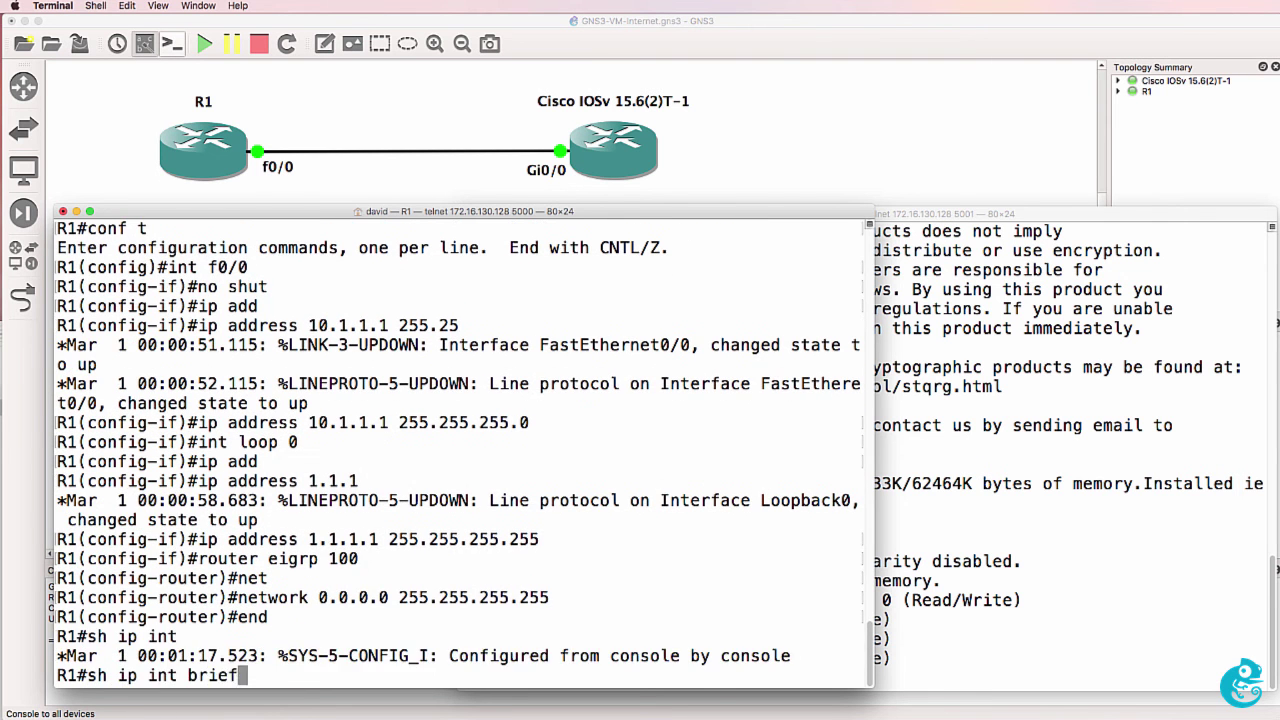
key("Return")
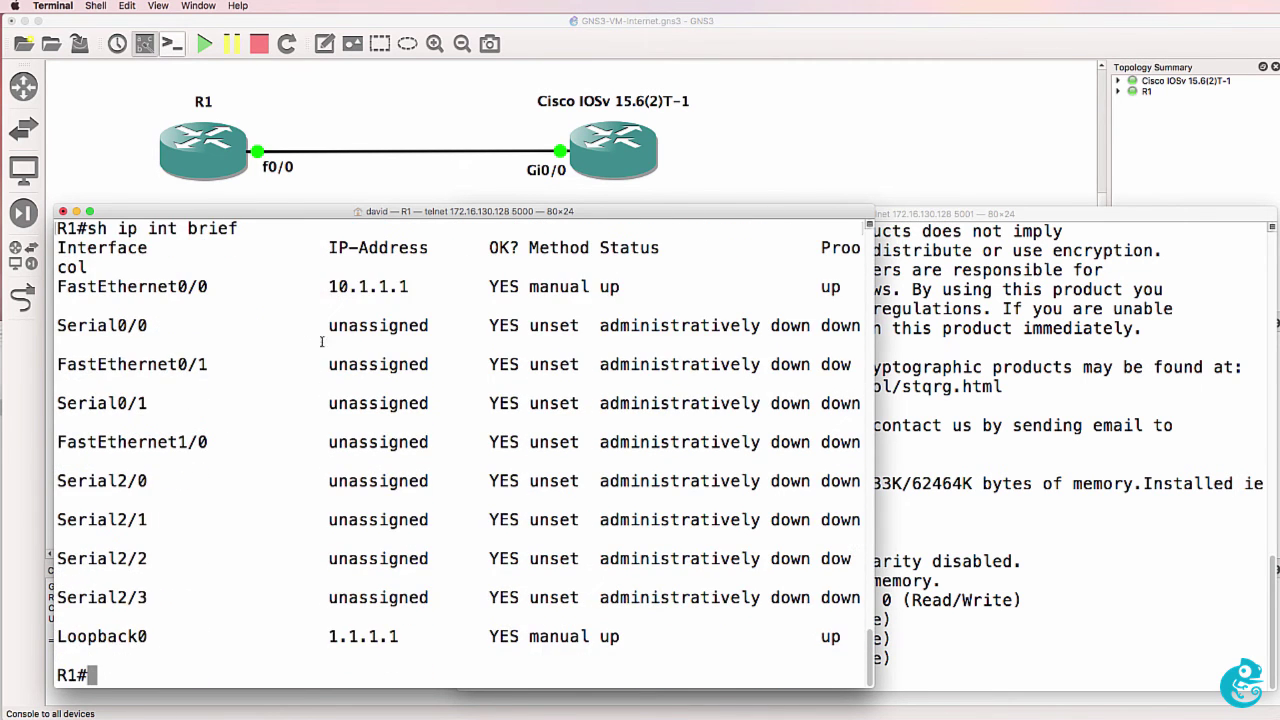
left_click_drag(325, 291, 429, 278)
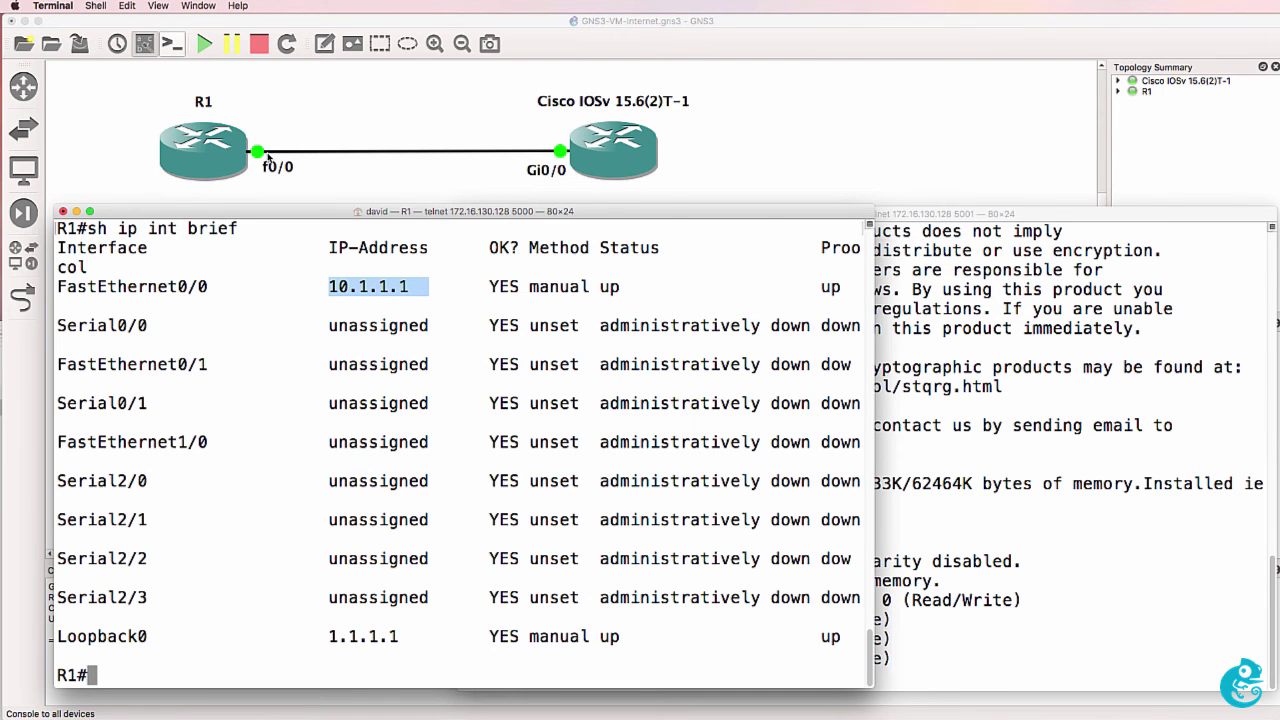
left_click_drag(323, 638, 401, 640)
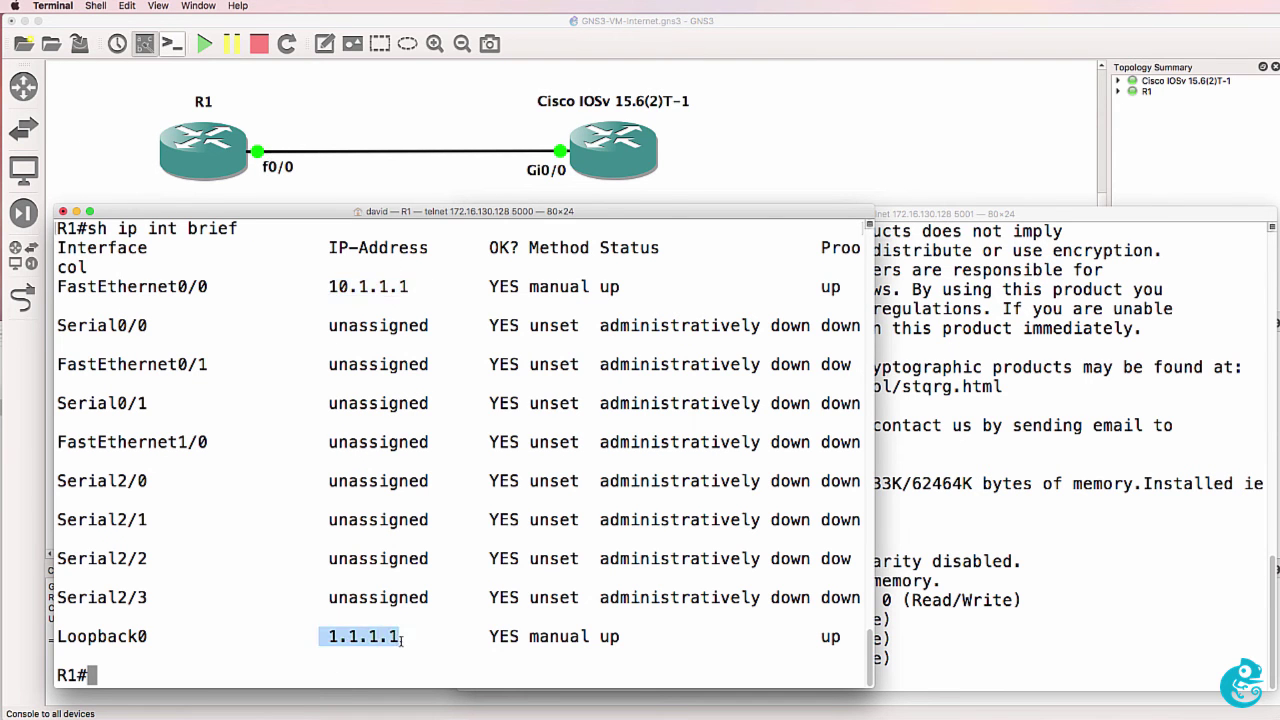
left_click(950, 520)
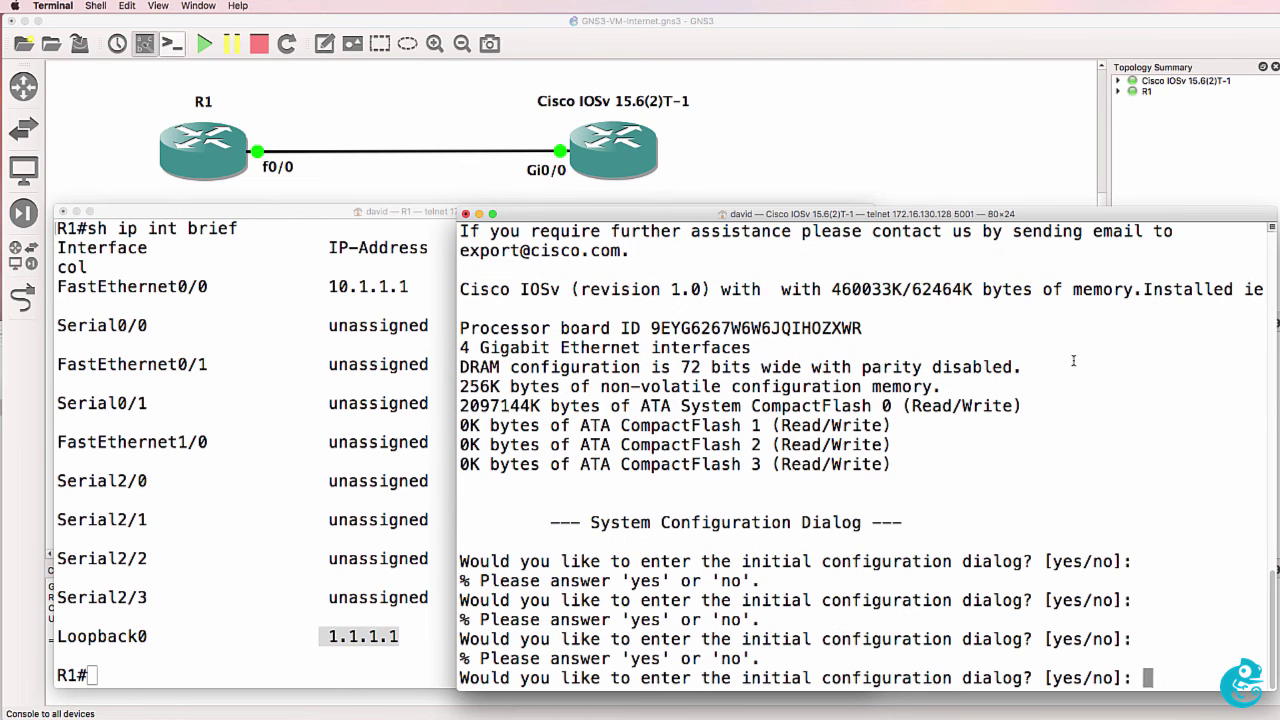
- Decline the IOSv setup dialog, enable, and set the hostname to R2
type("no")
key("Return")
key("Return")
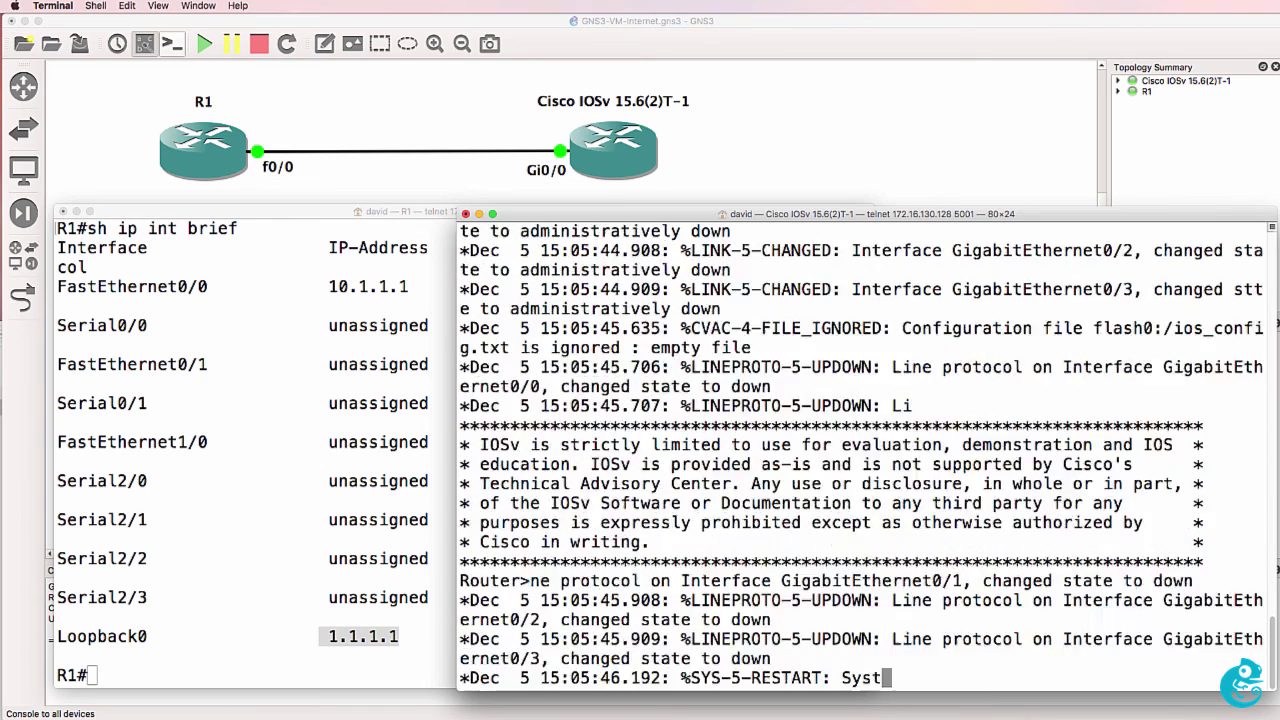
type("enable")
key("Return")
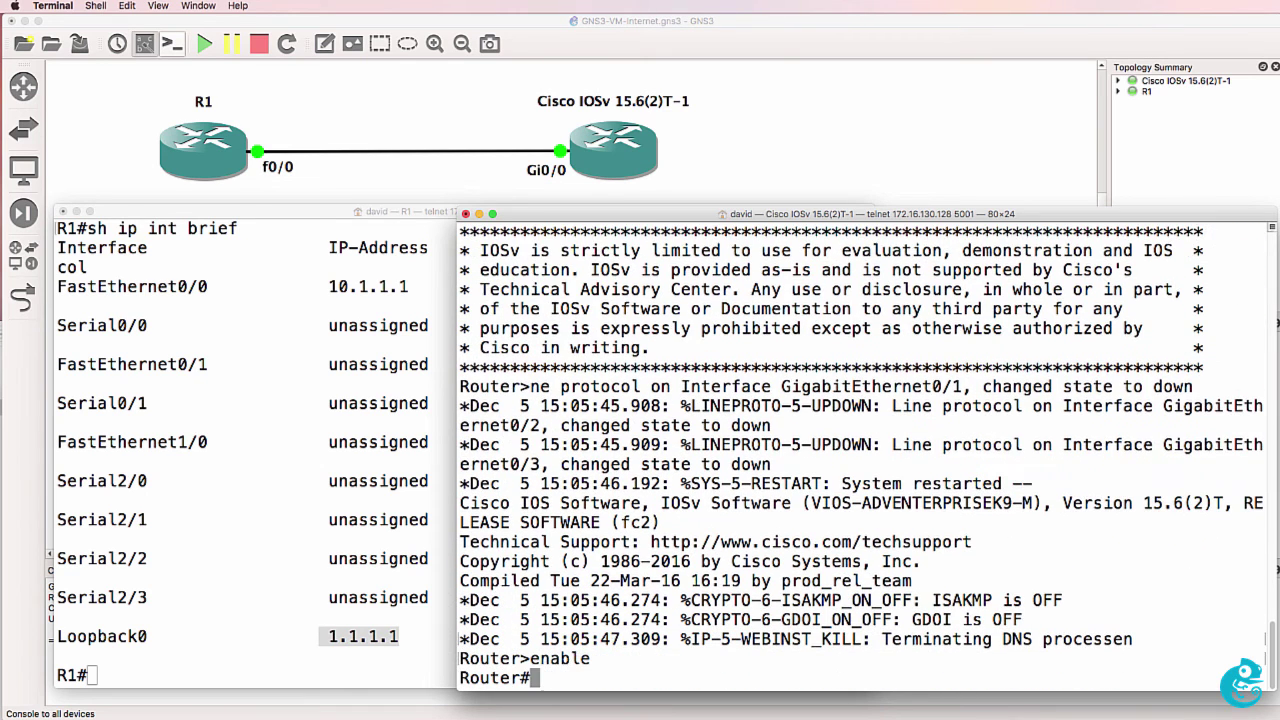
type("conf t")
key("Return")
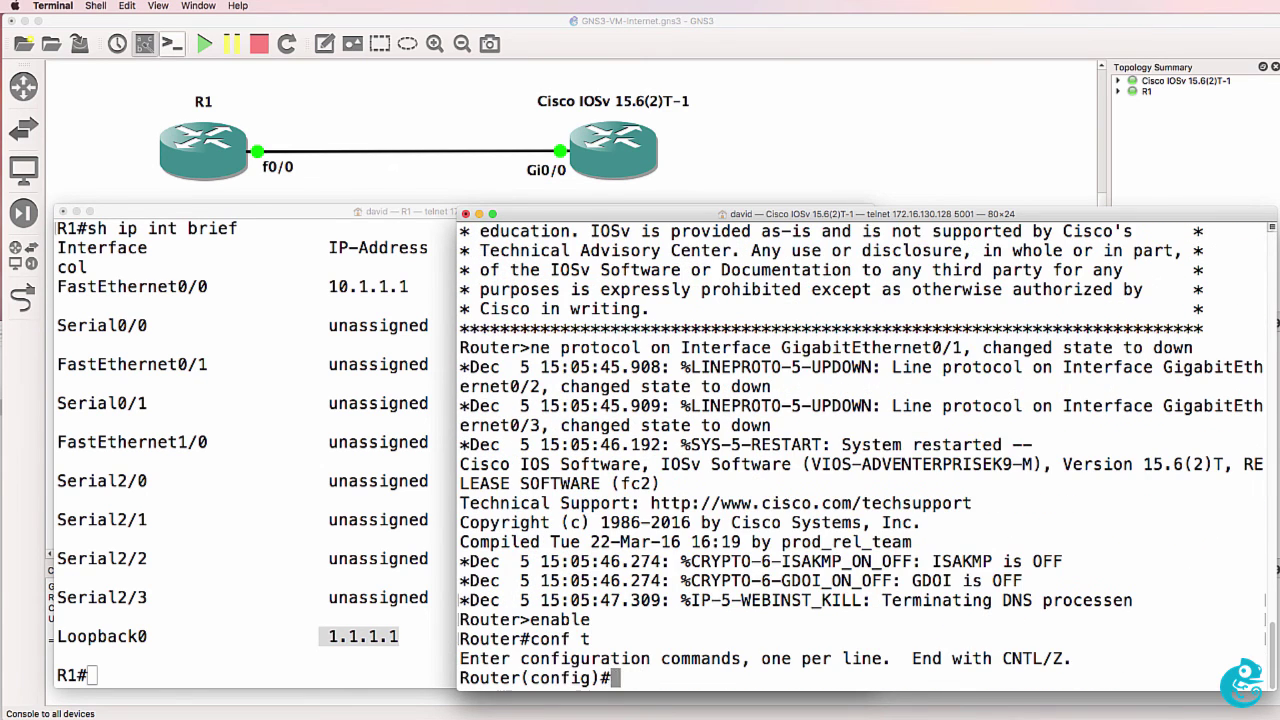
type("host R2")
key("Return")
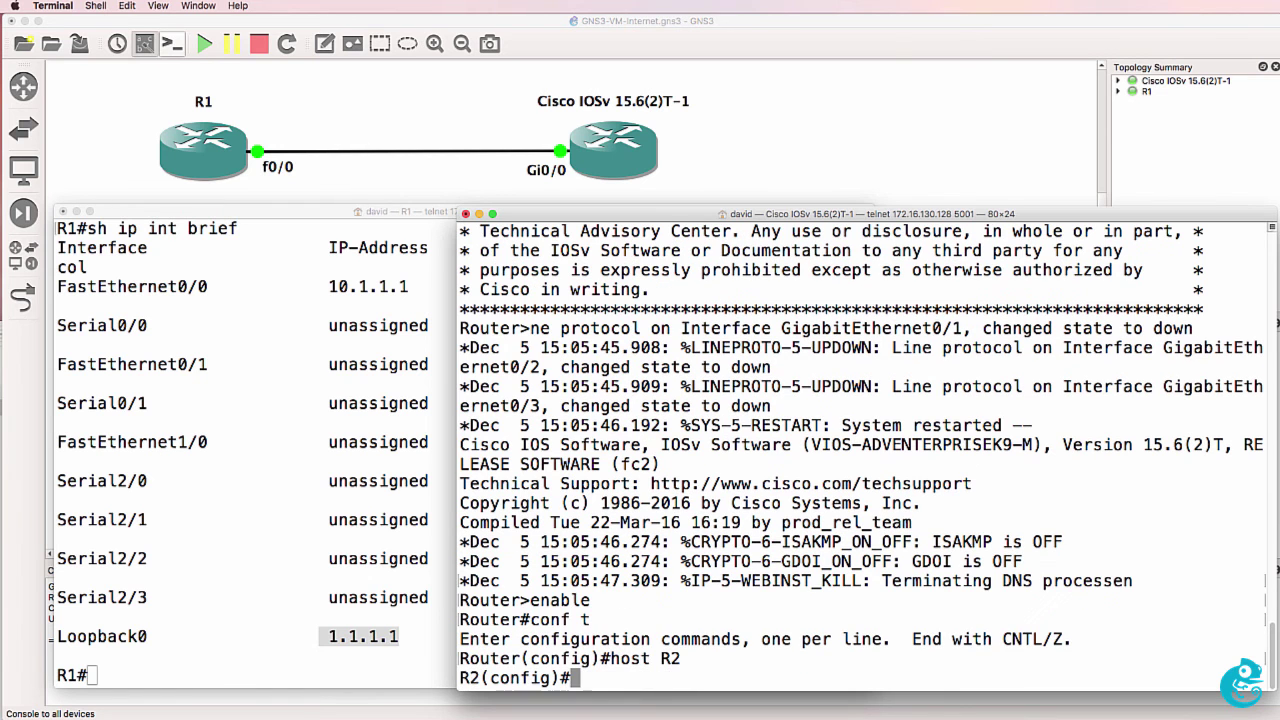
- Bring up R2's GigabitEthernet0/0 with IP address 10.1.1.2 255.255.255.0
type("int f0/")
key("BackSpace")
key("BackSpace")
key("BackSpace")
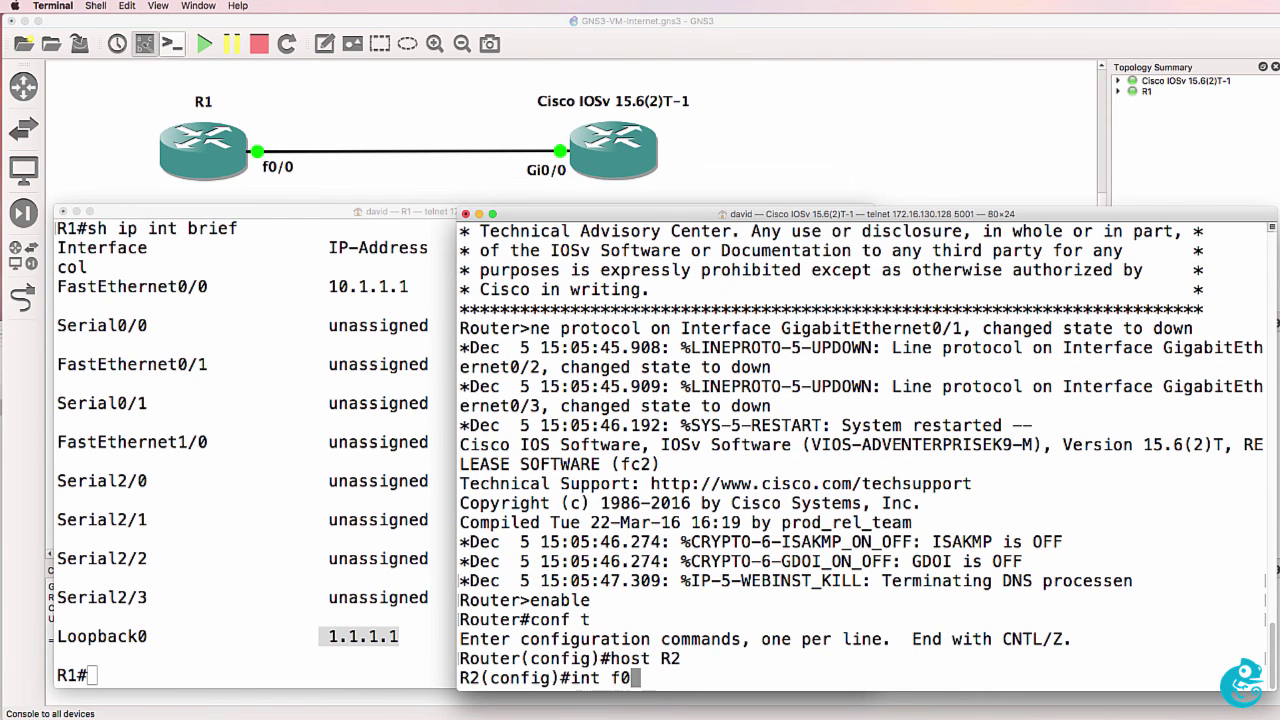
type("g0/0")
key("Return")
type("no shut")
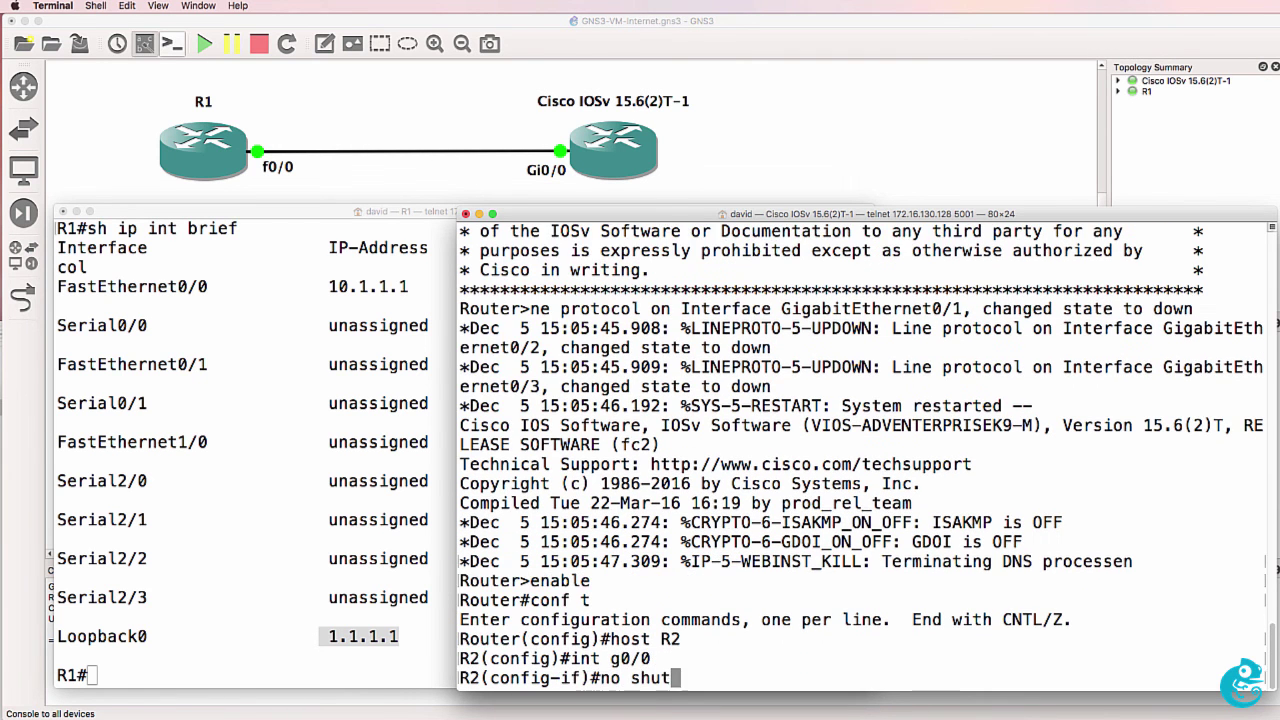
key("Return")
type("ip ")
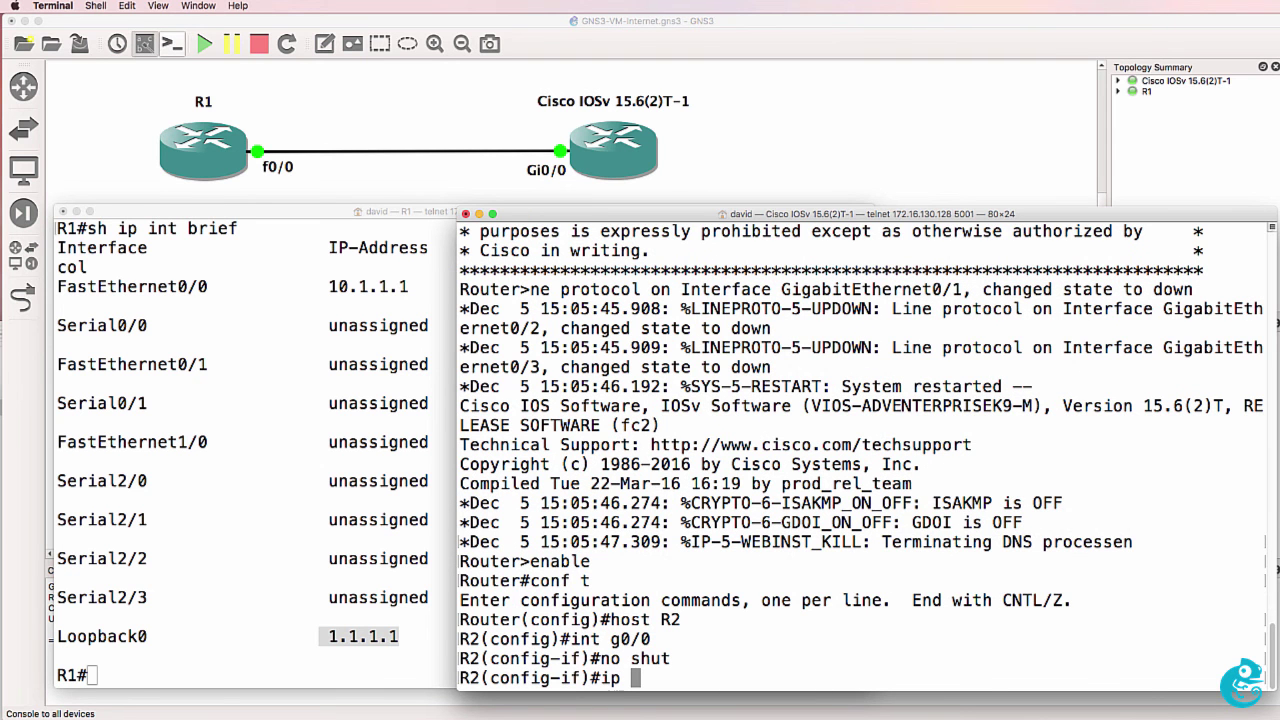
type("add")
key("Tab")
type("10.1.1")
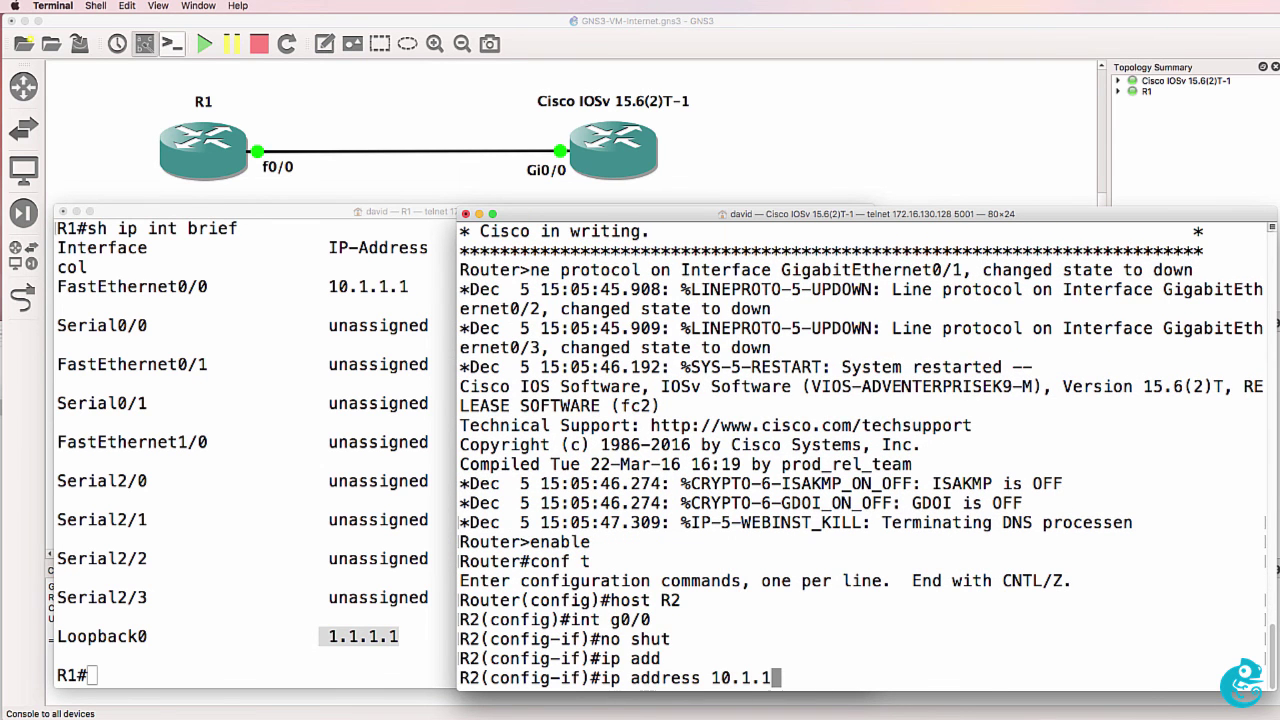
type(".2 255.255")
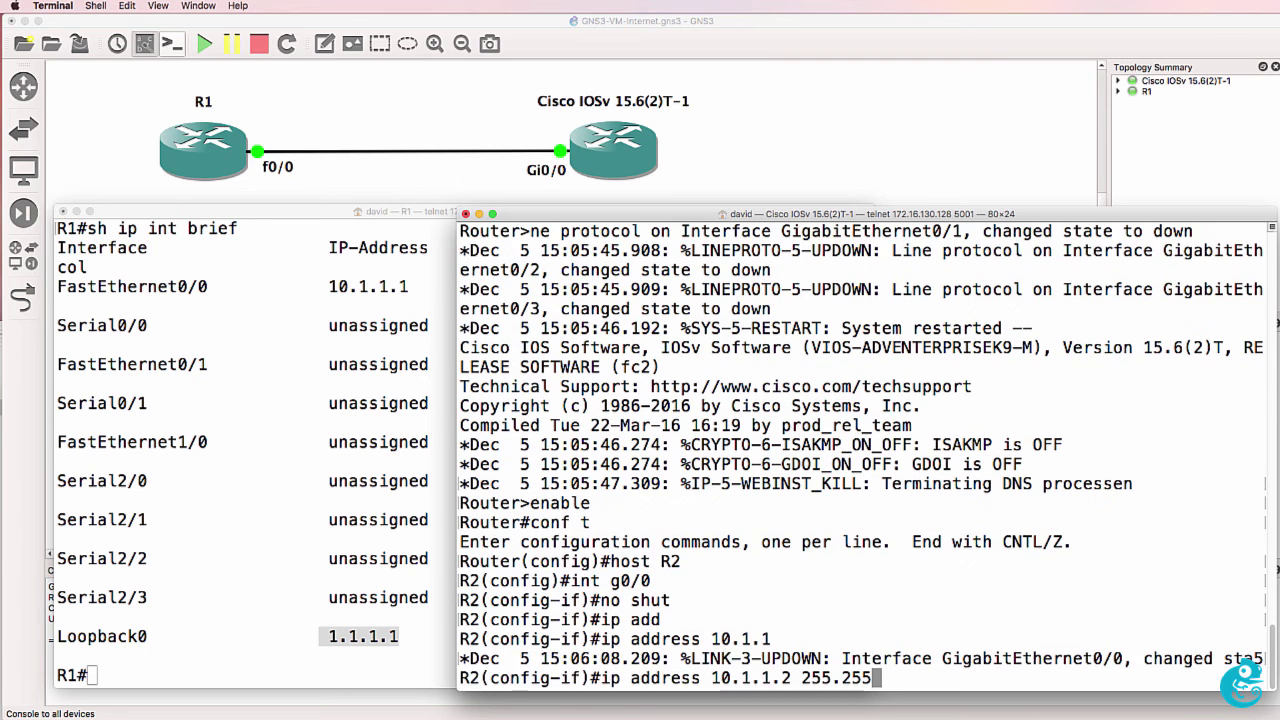
type(".255.0")
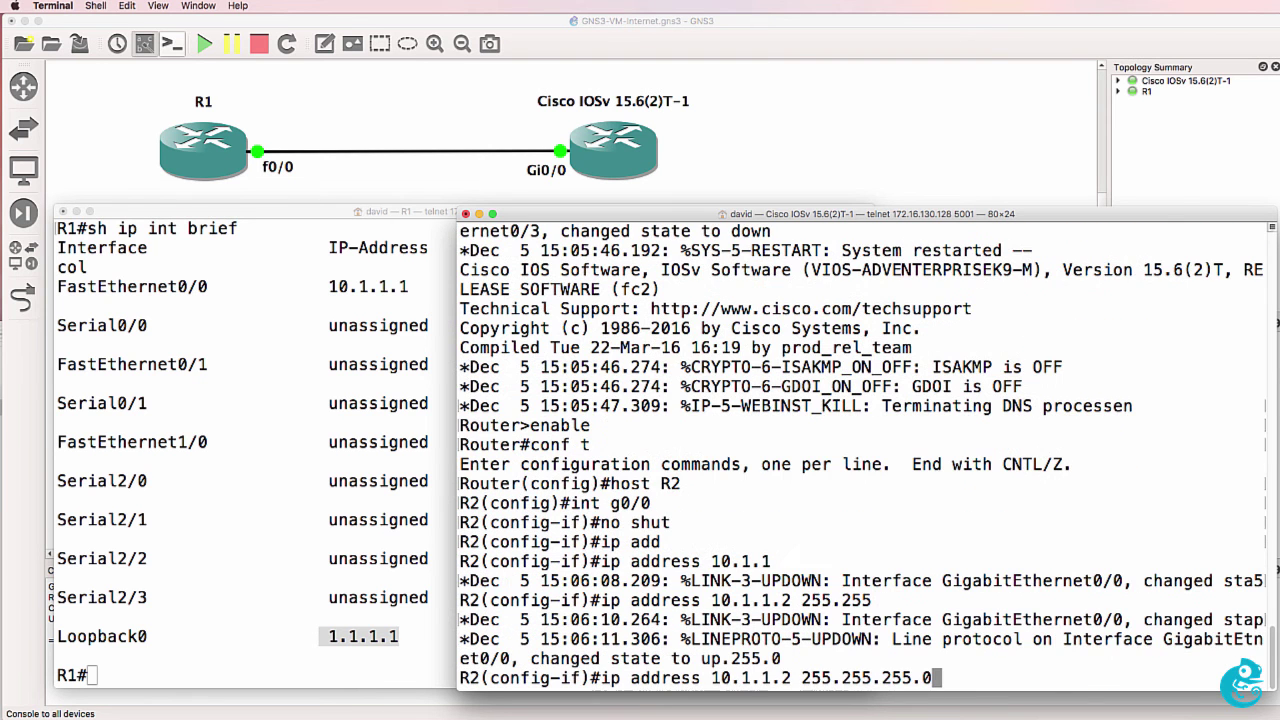
key("Return")
- Create R2's Loopback0 with address 2.2.2.2 255.255.255.255
type("int loop 0")
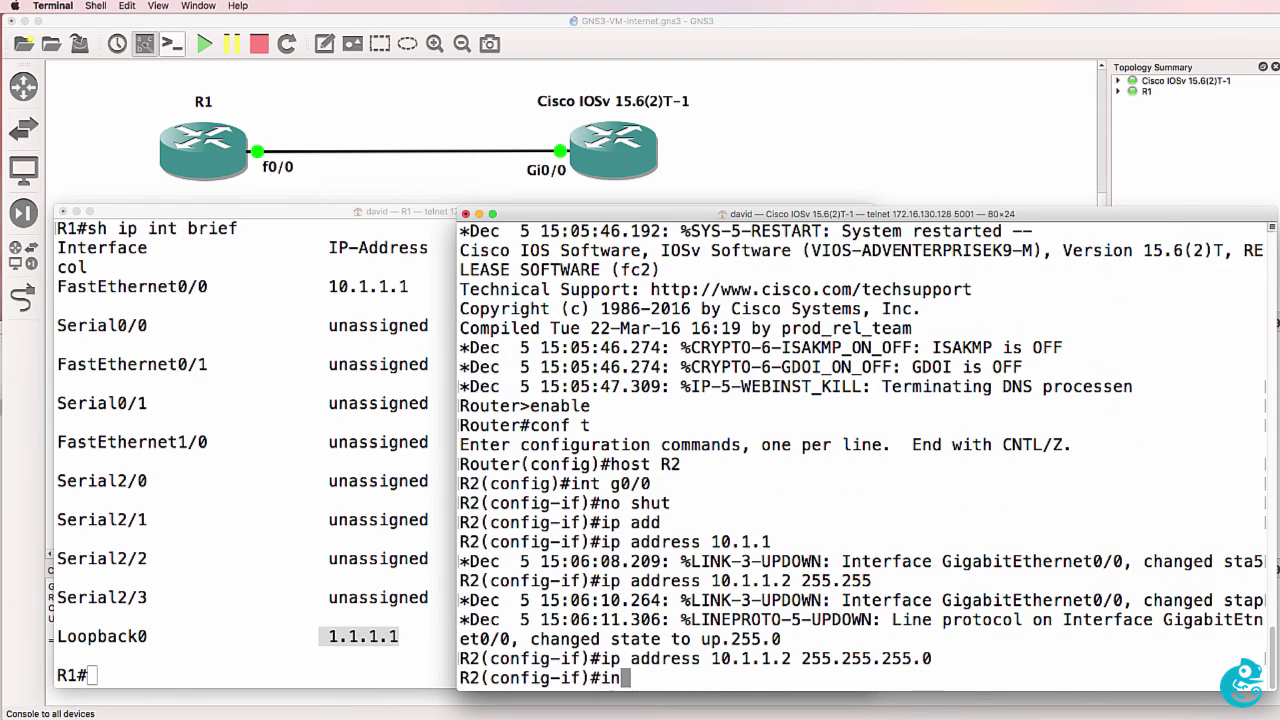
key("Return")
type("ip add")
key("Tab")
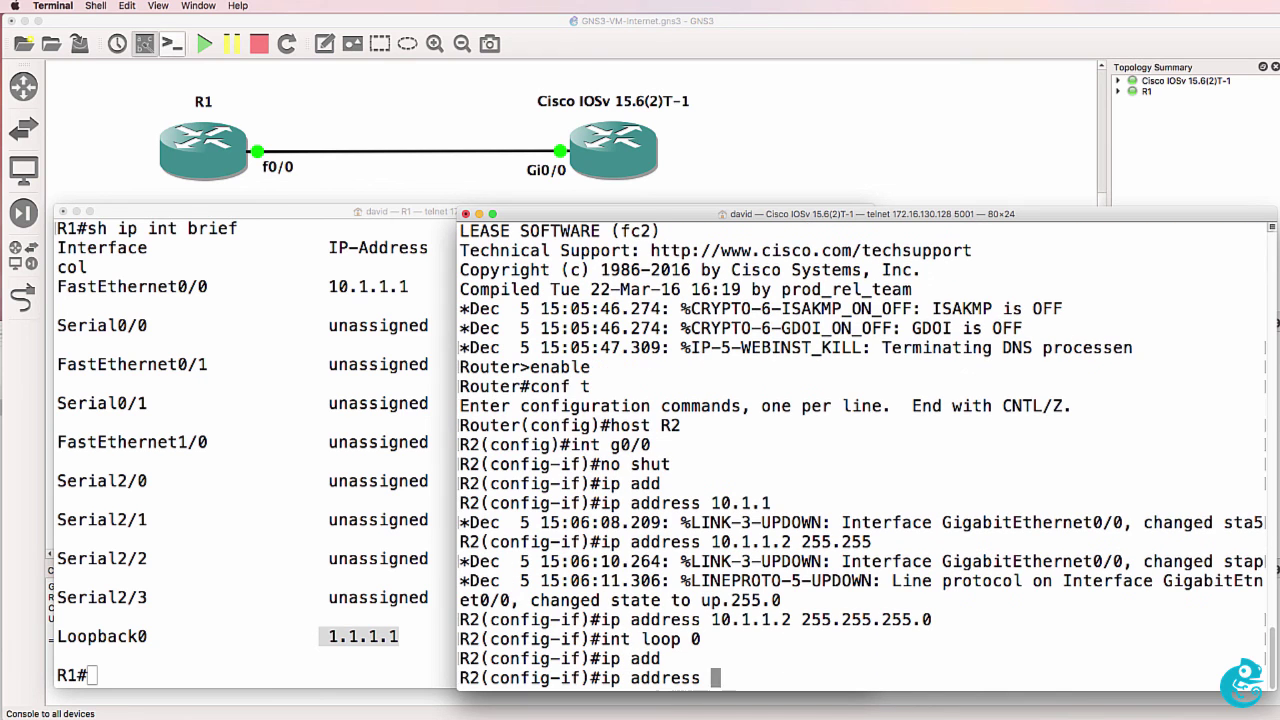
type("2.2.2.2 255.255.255")
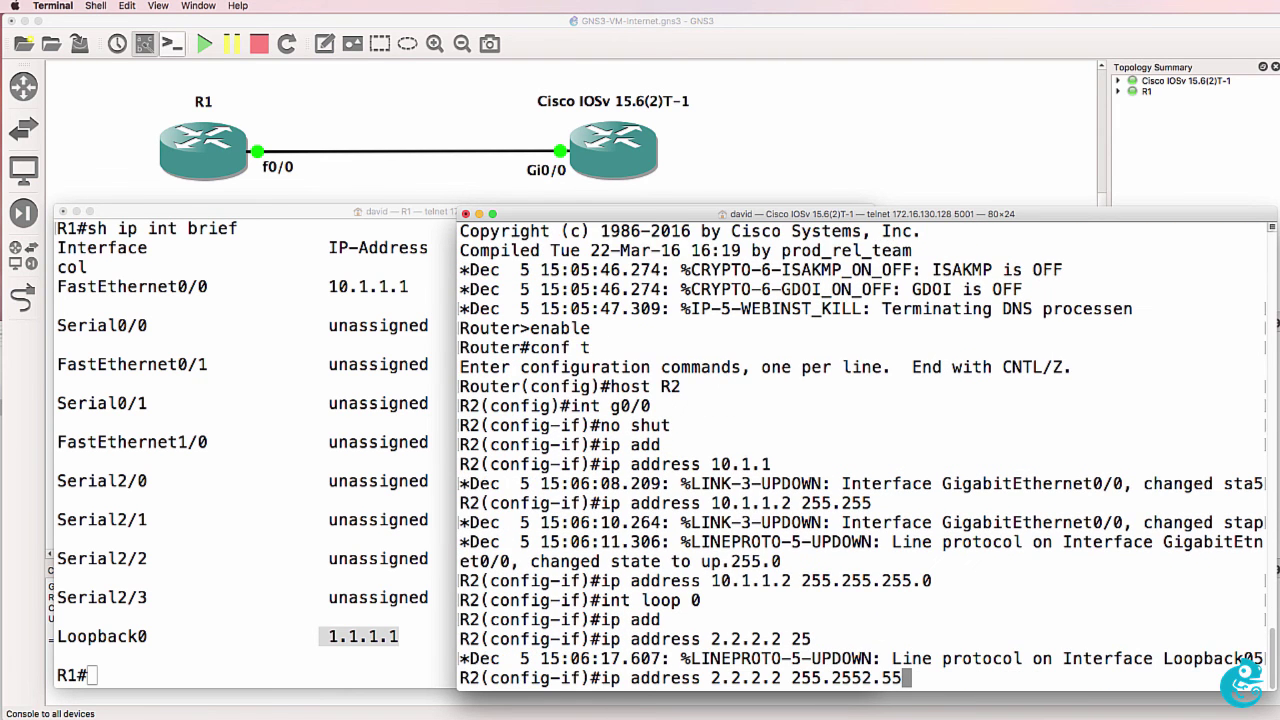
key("BackSpace")
key("BackSpace")
key("BackSpace")
key("BackSpace")
type(".255.255")
key("Return")
- Configure EIGRP 100 on R2 with network 0.0.0.0 255.255.255.255 and exit configuration mode
type("rout")
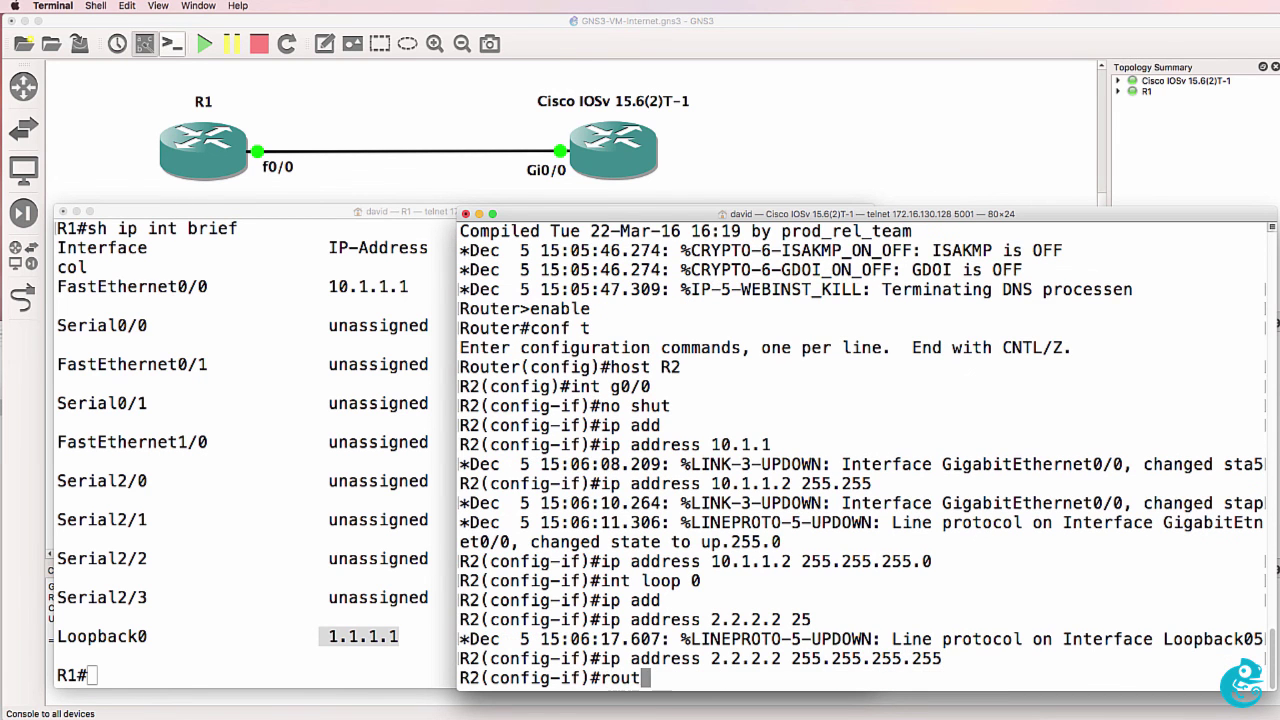
type("er eigrp 100")
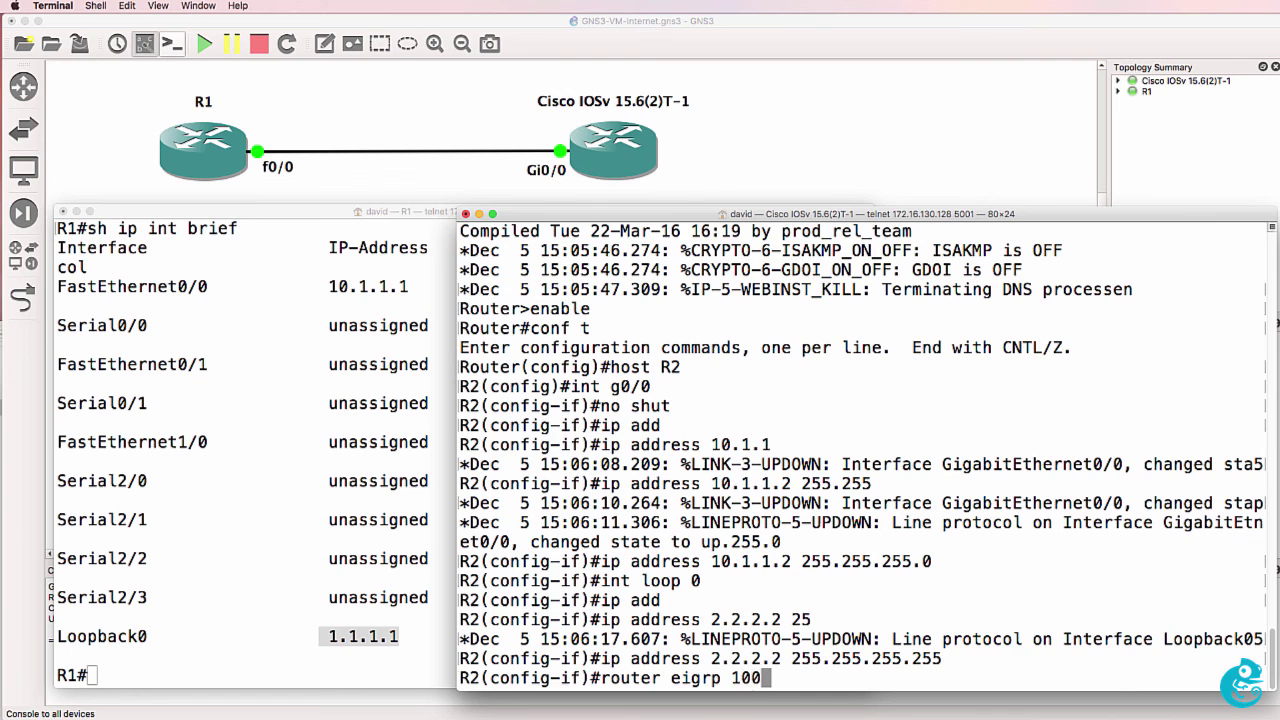
key("Return")
type("net")
key("Tab")
type("0.0")
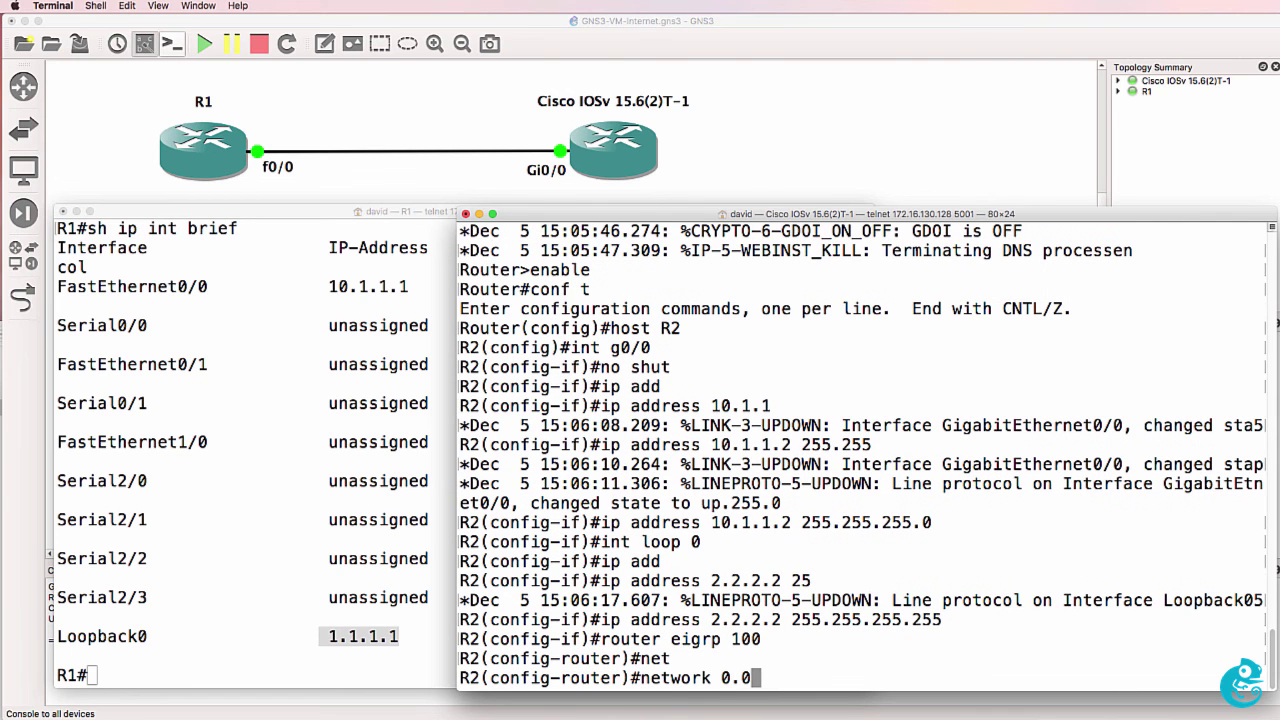
type(".0.0 255.255.255.25")
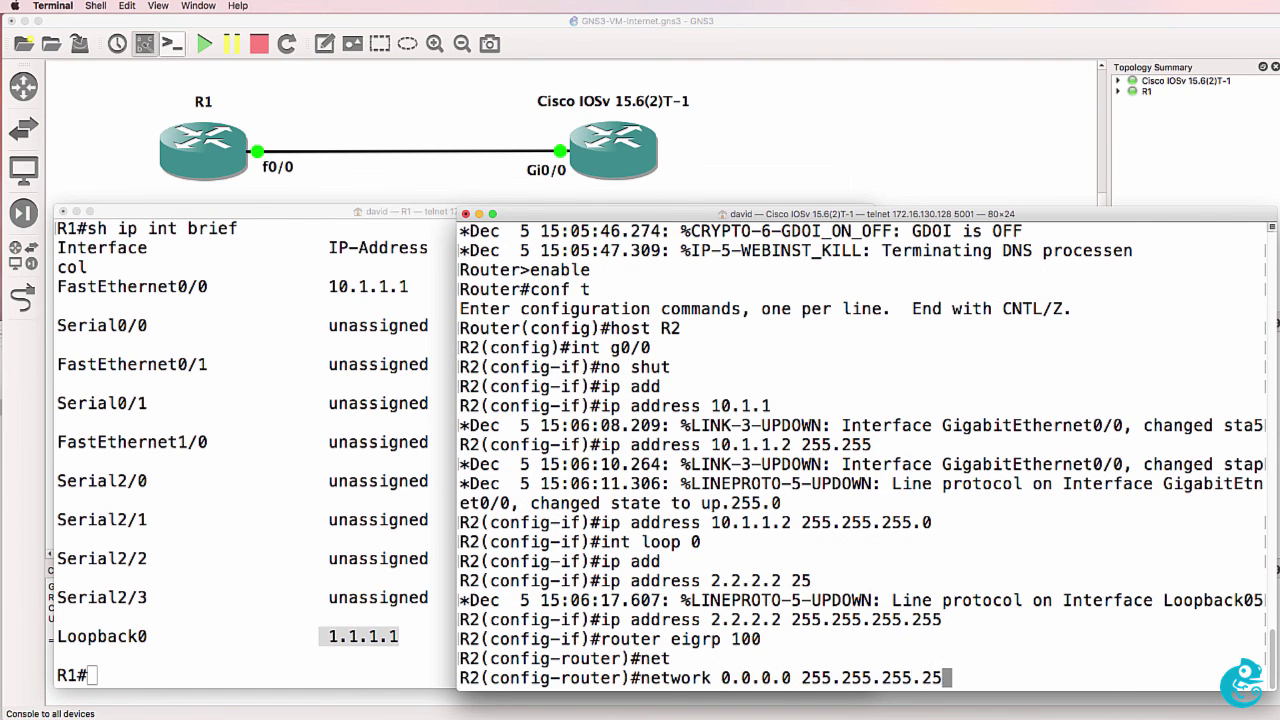
type("5")
key("Return")
type("end")
key("Return")
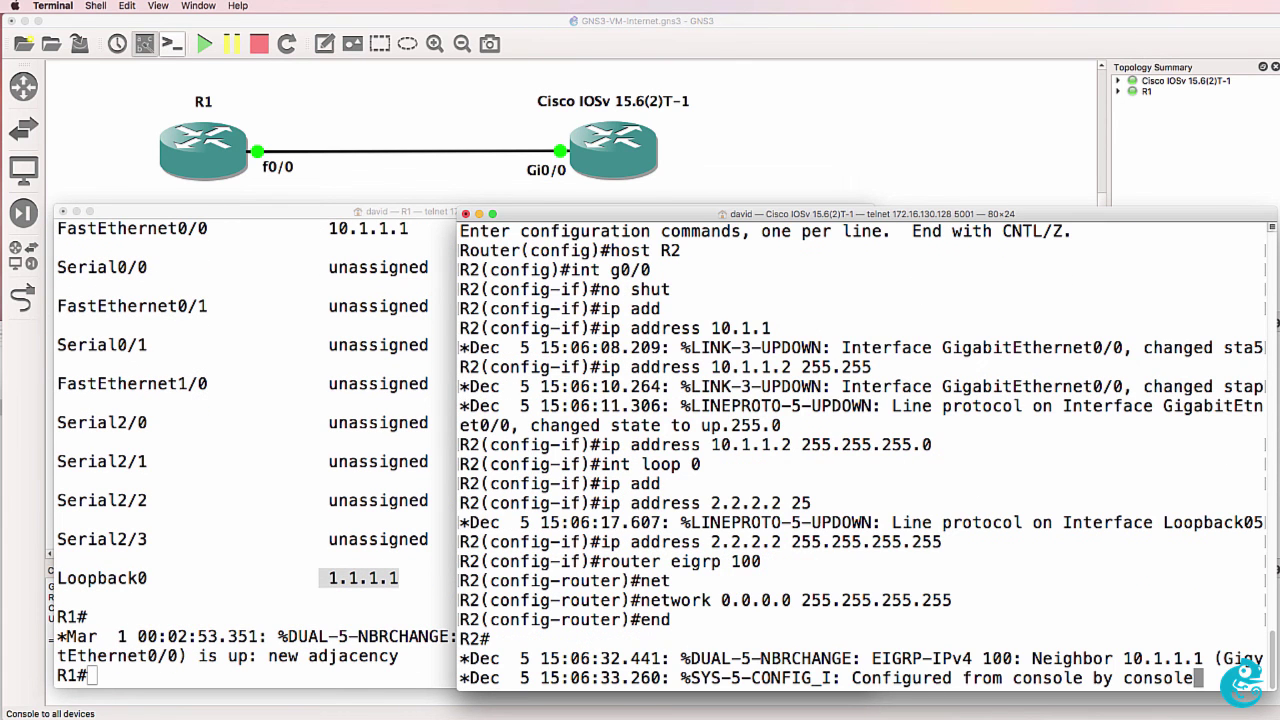
- On R1's console, run show ip eigrp neighbors to list its EIGRP neighbors
key("super+grave")
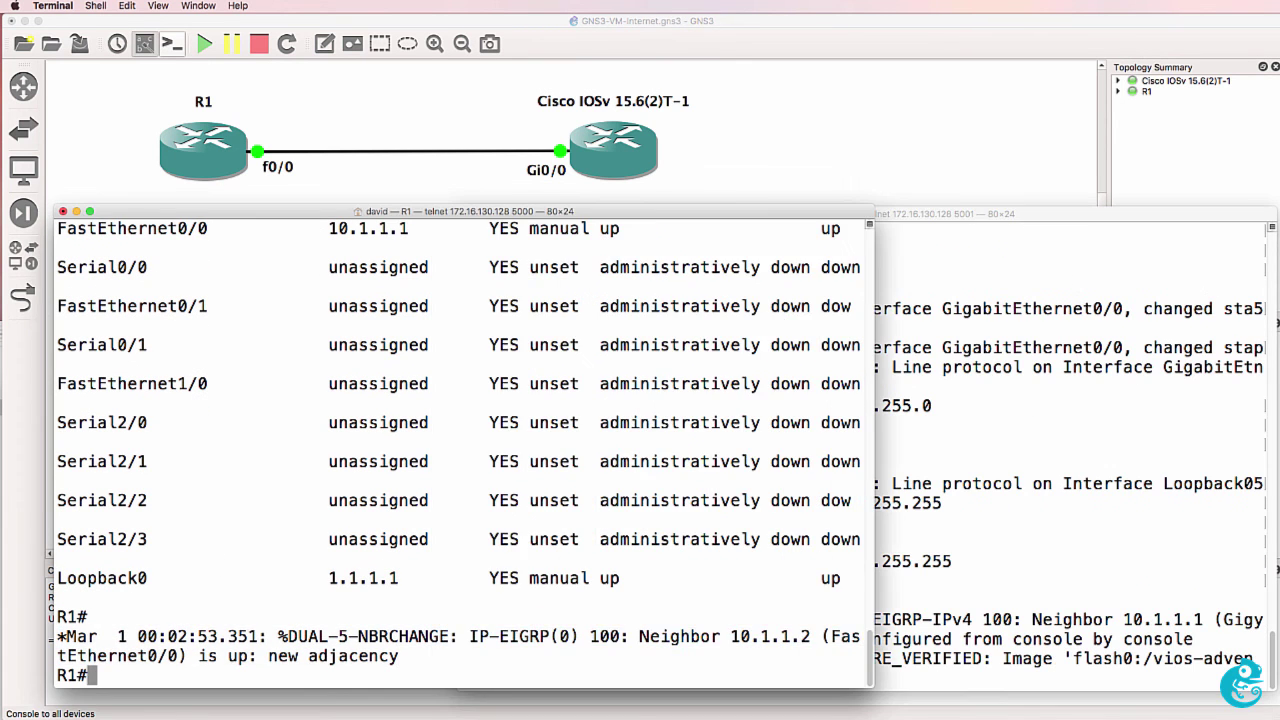
type("sh ip ei")
key("Tab")
type("ne")
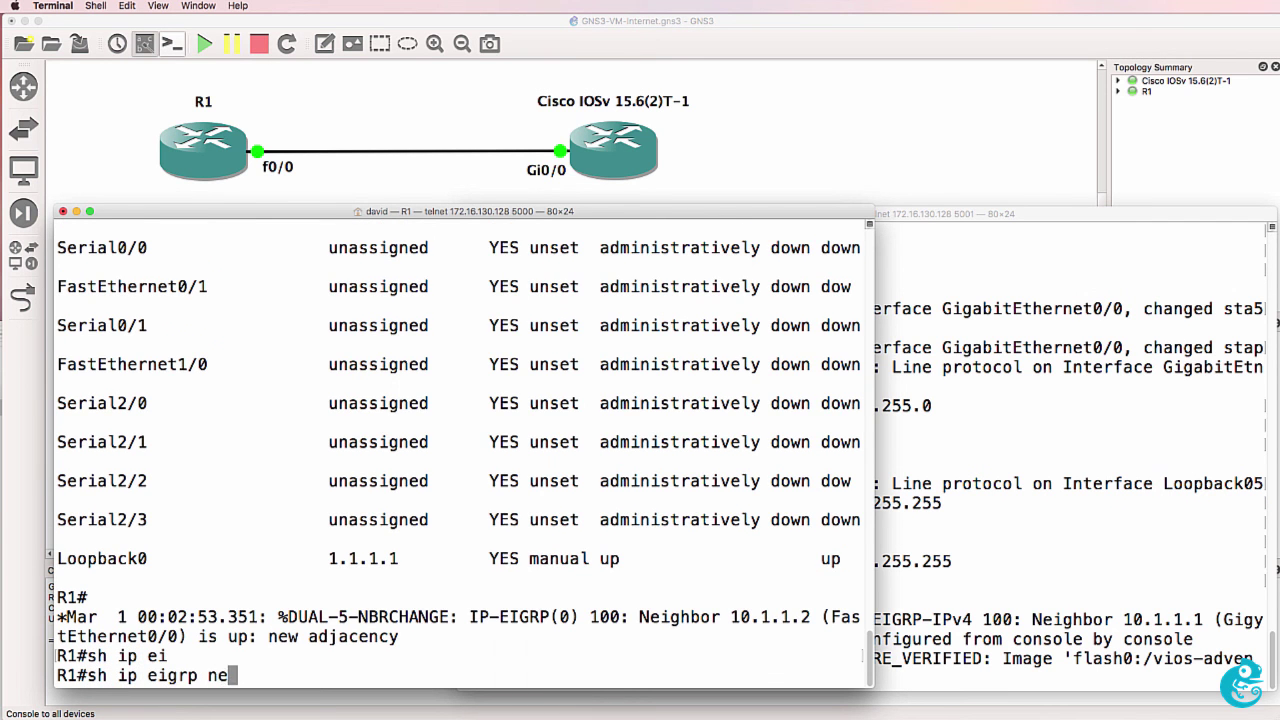
key("Tab")
key("Return")
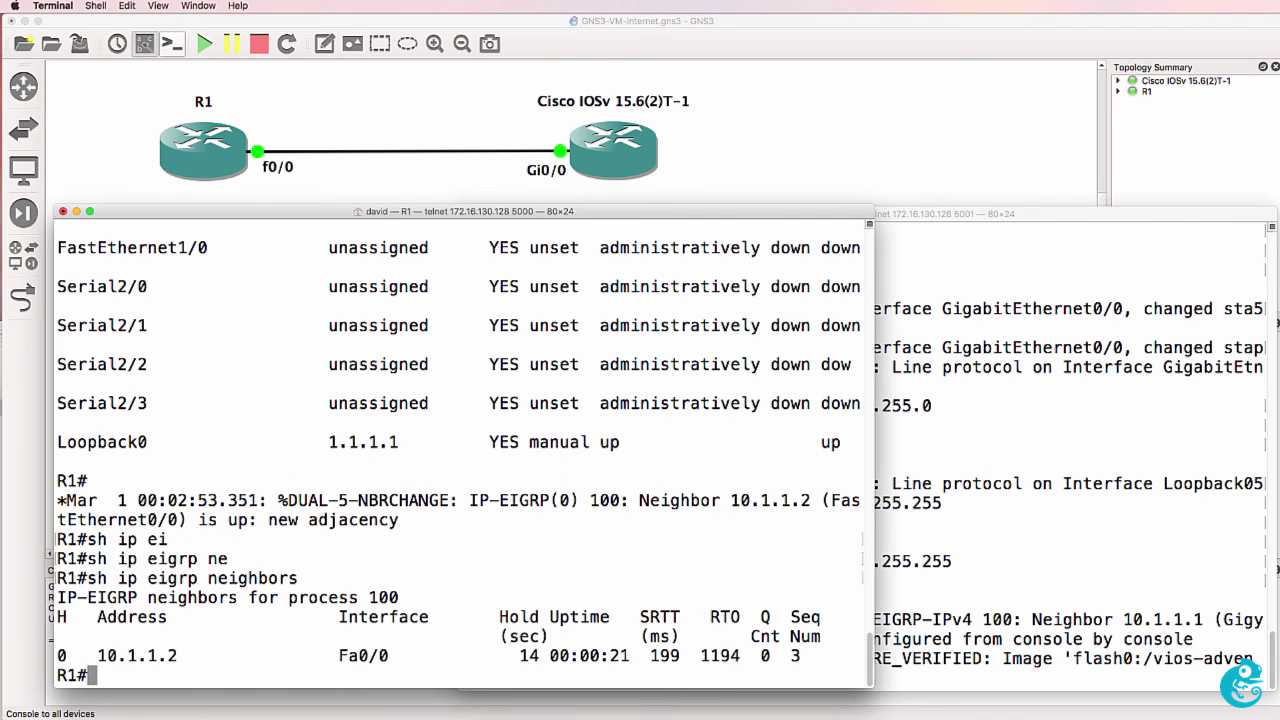
- On R2's console, run show ip eigrp neighbors to confirm R1 as neighbor
key("super+grave")
type("sh ip ei")
key("Tab")
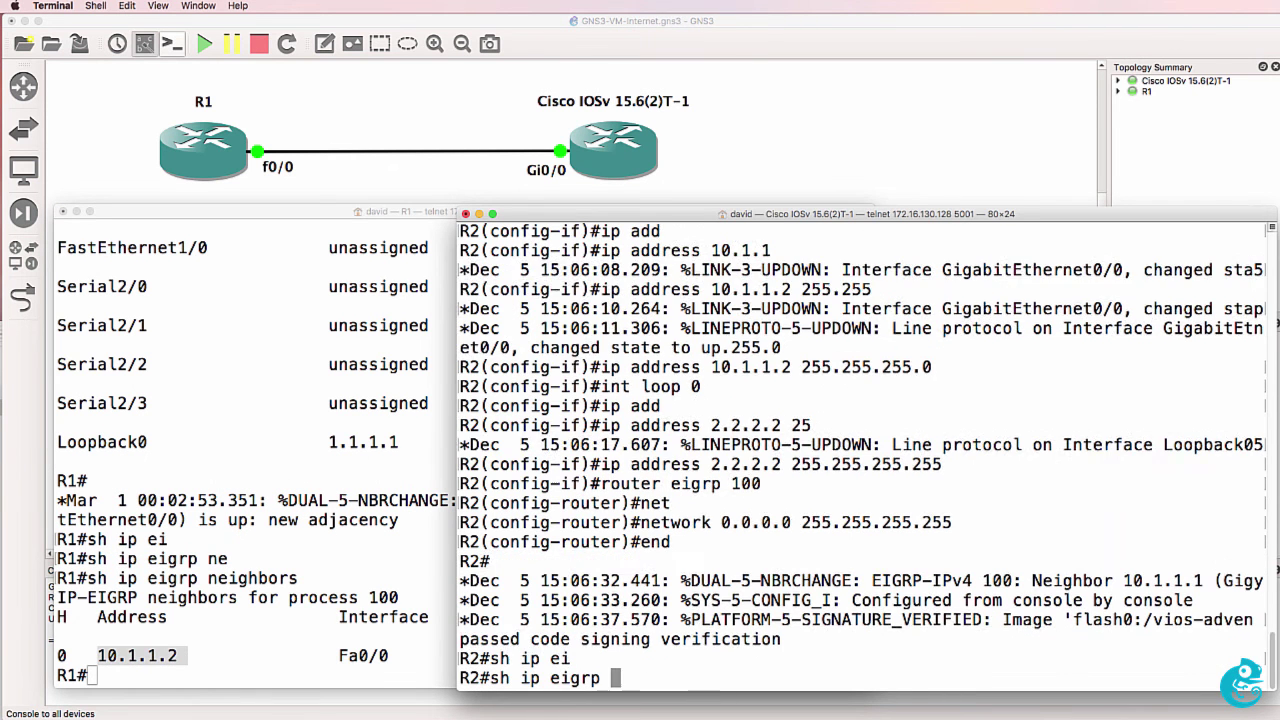
type("ne")
key("Tab")
key("Return")
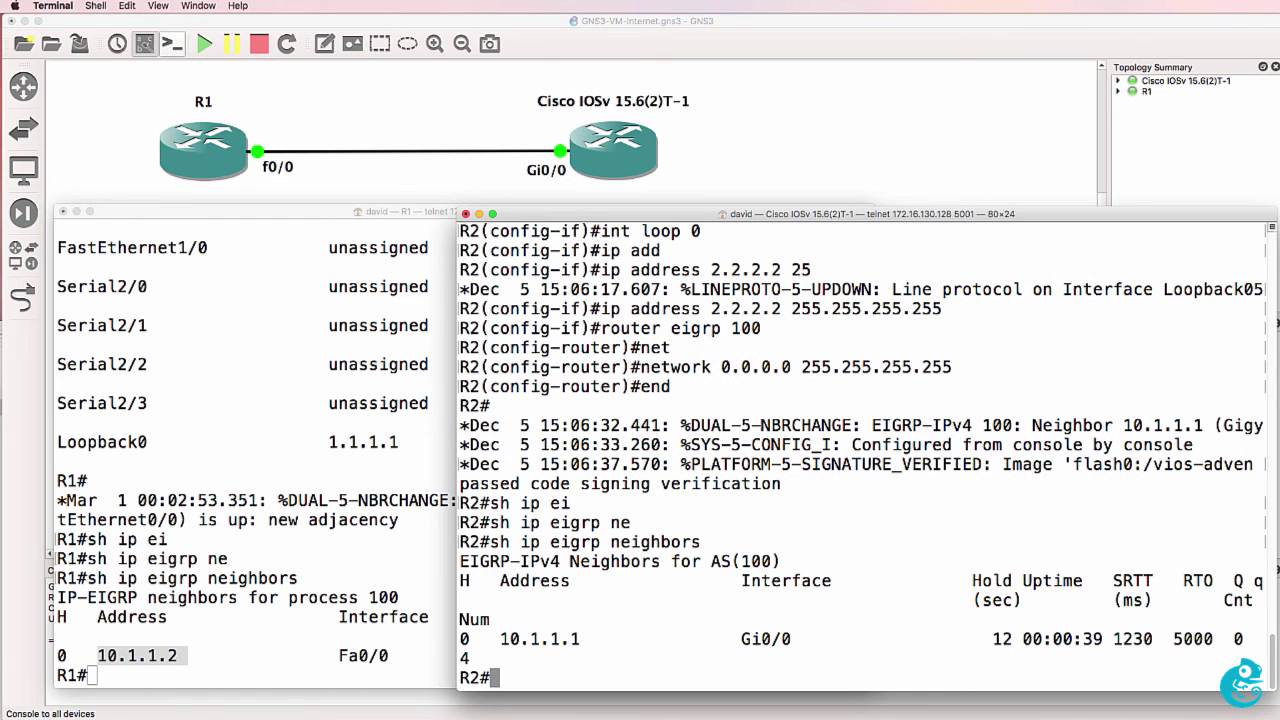
- Show R2's routing table and highlight the EIGRP-learned 1.0.0.0/8 summary route
type("sh ip route")
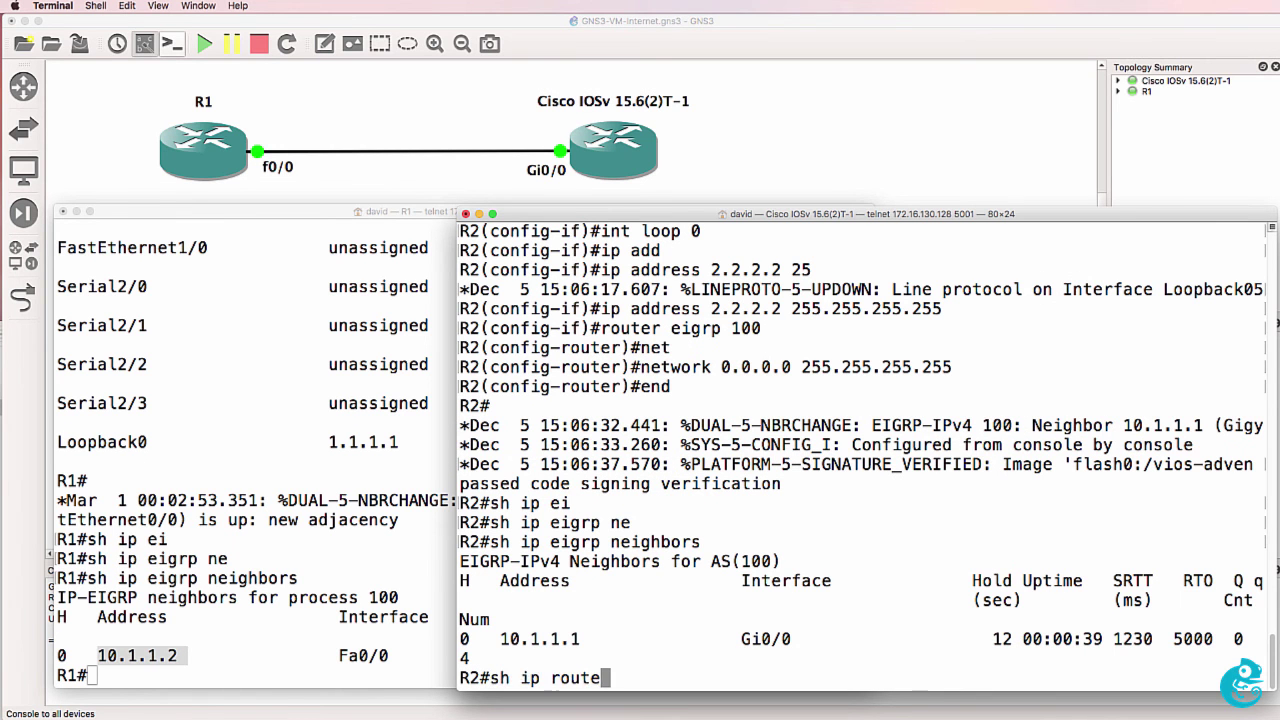
key("Return")
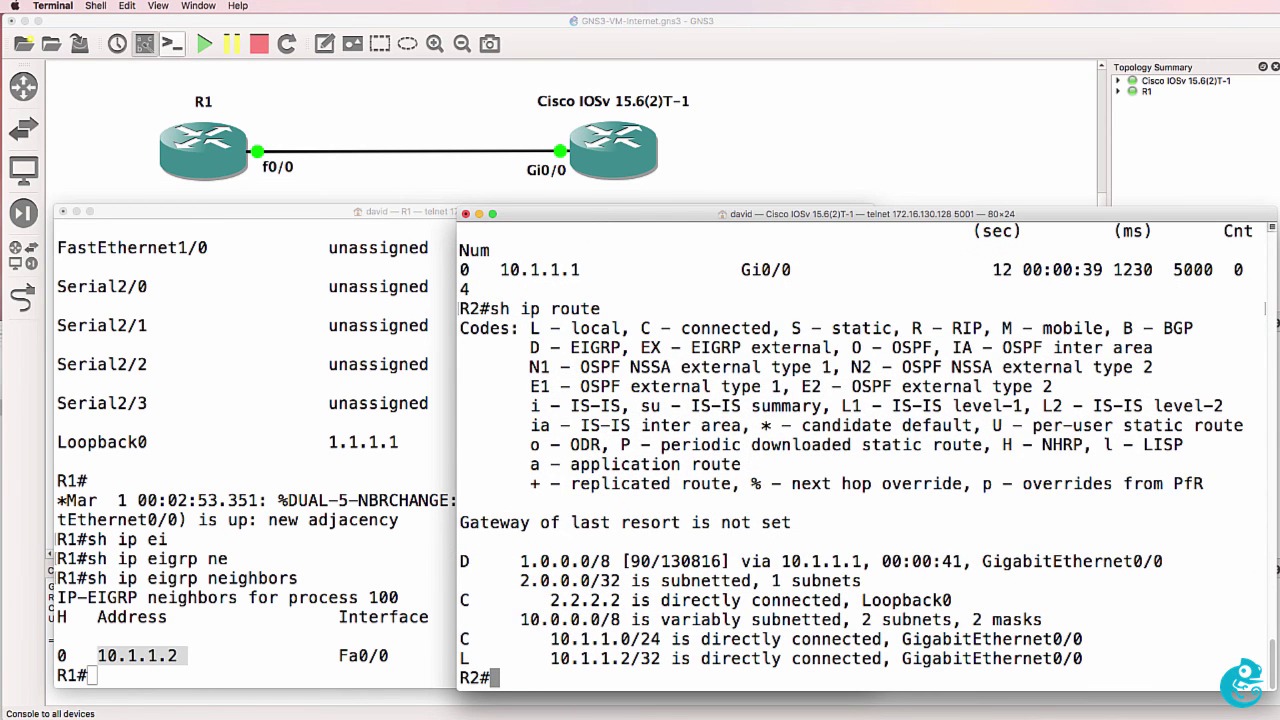
left_click_drag(515, 557, 732, 560)
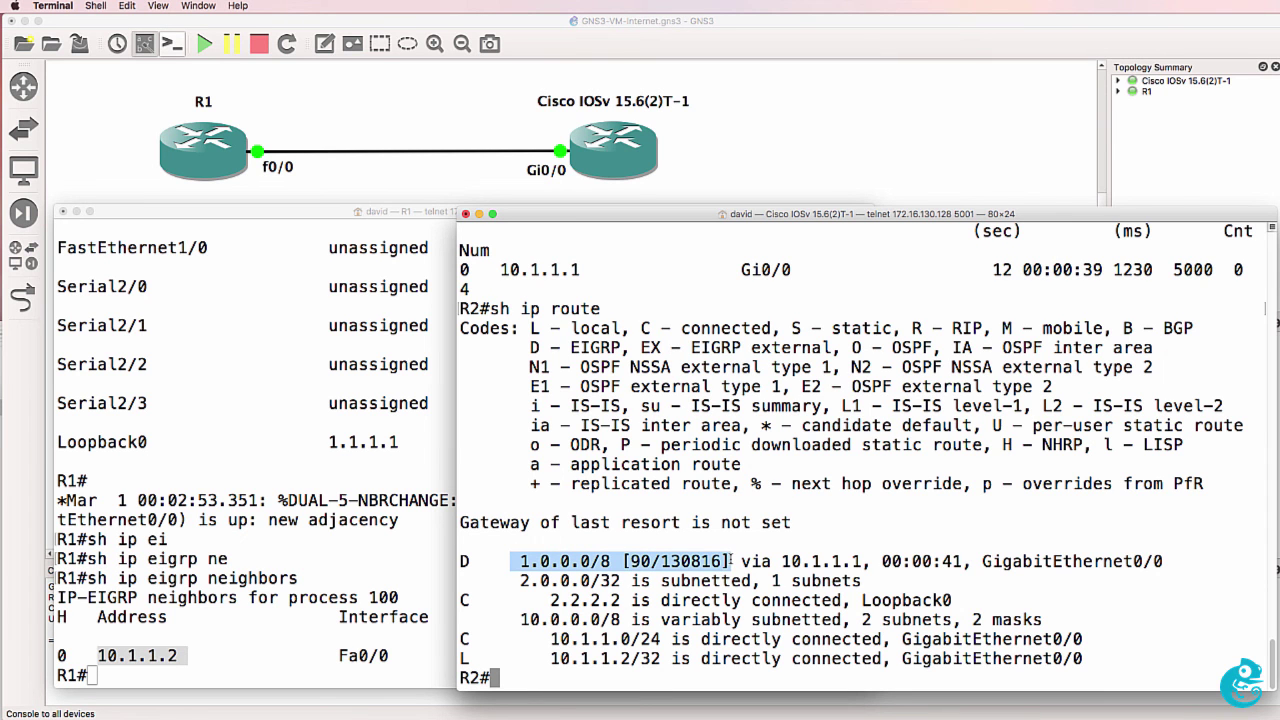
mouse_move(731, 561)
left_mouse_down()
mouse_move(462, 561)
mouse_move(752, 562)
left_mouse_up()
left_click(470, 556)
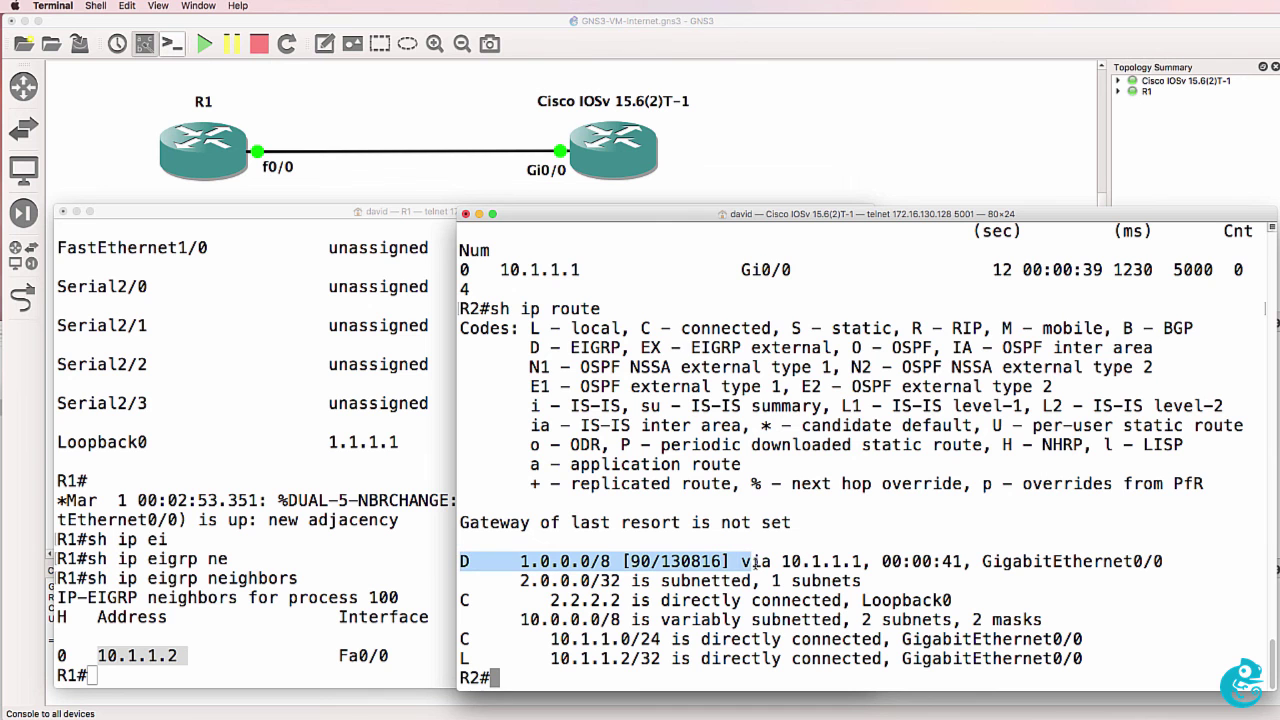
- On R1, disable auto-summary under router eigrp 100 and exit configuration mode
left_click(232, 545)
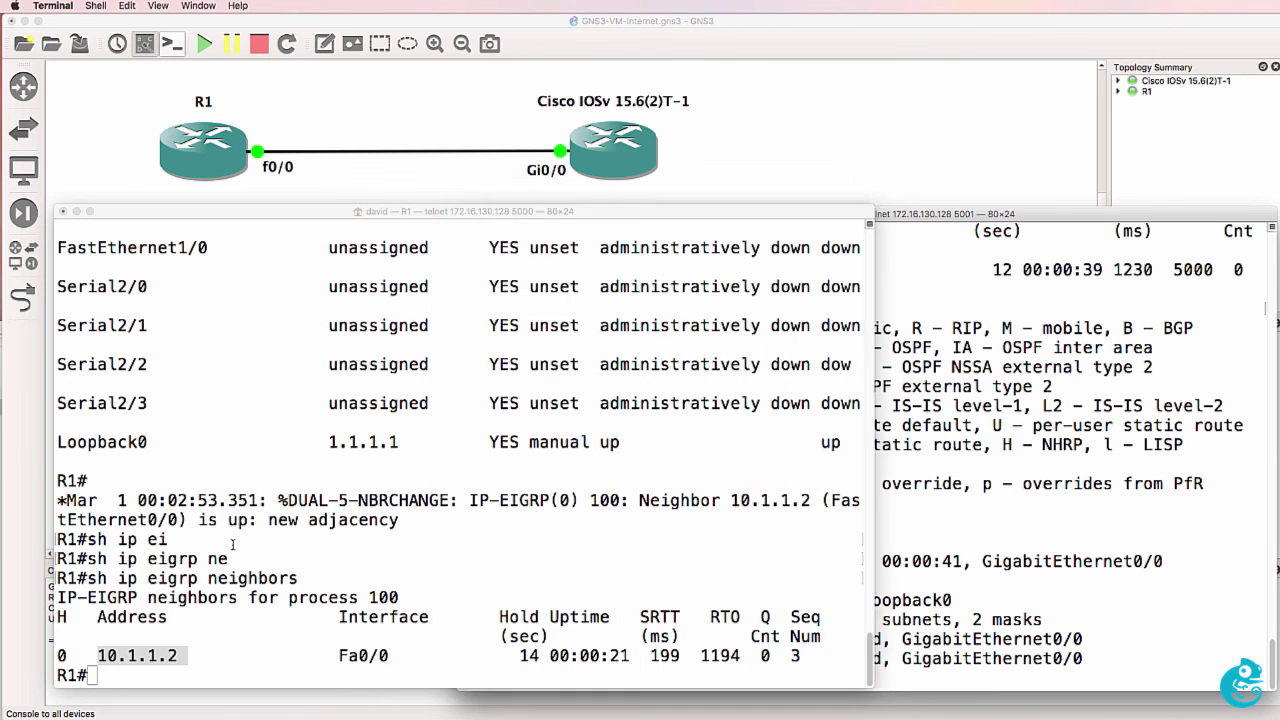
type("conf t")
key("Return")
type("router ")
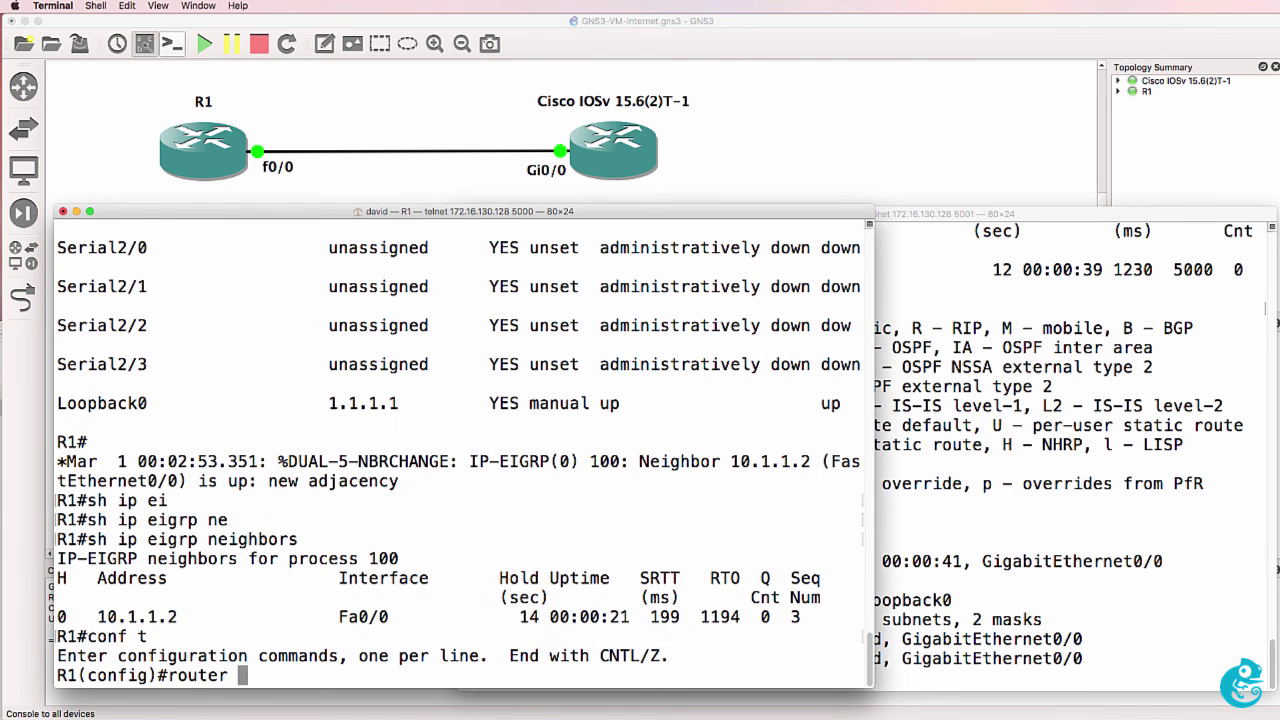
type("eigrp 100")
key("Return")
type("no au")
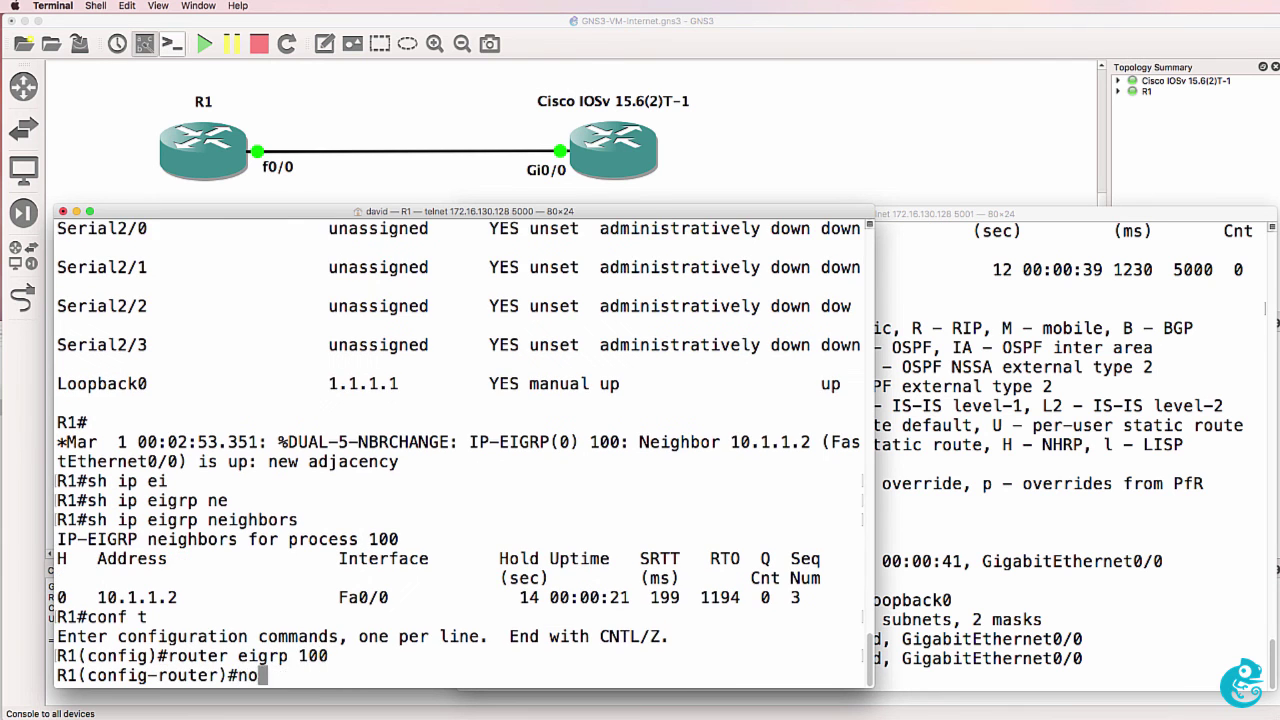
key("Tab")
type("to-summary")
key("Return")
type("end")
key("Return")
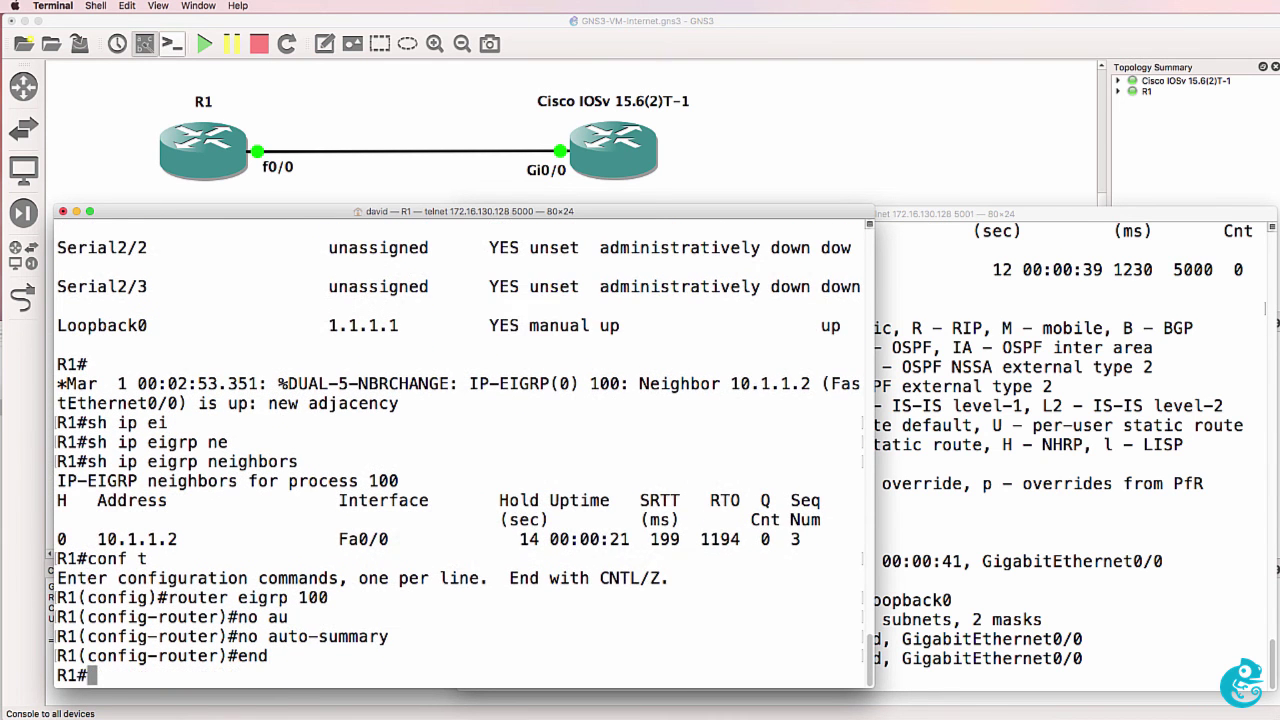
- On R2, recheck the routing table for 1.1.1.1/32 and ping 1.1.1.1
key("super+grave")
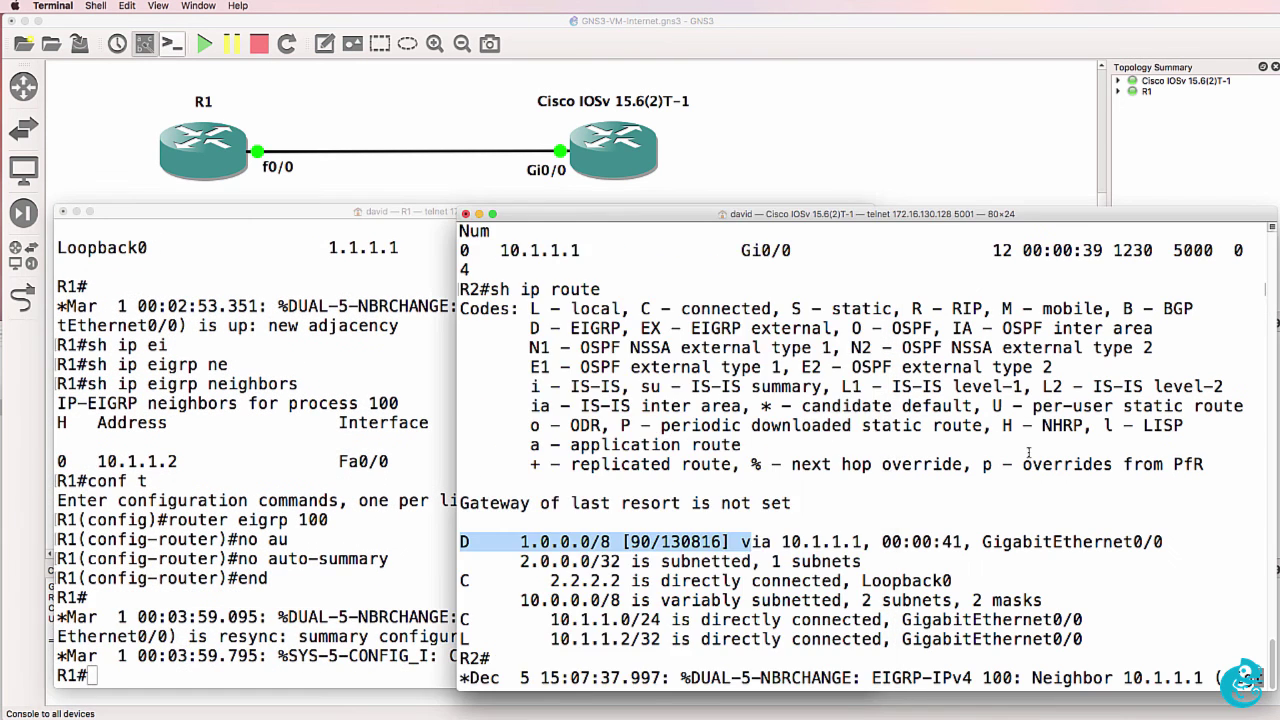
key("Return")
key("Up")
key("Return")
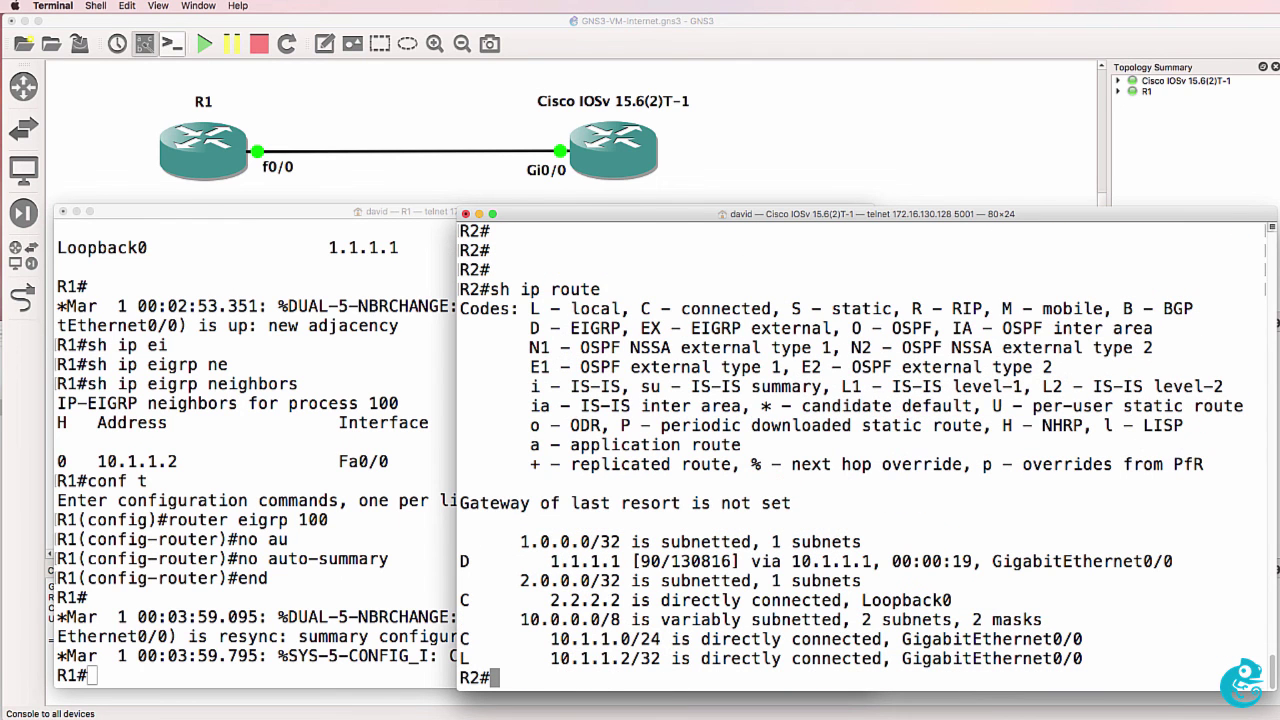
type("ping 1.1.1.1")
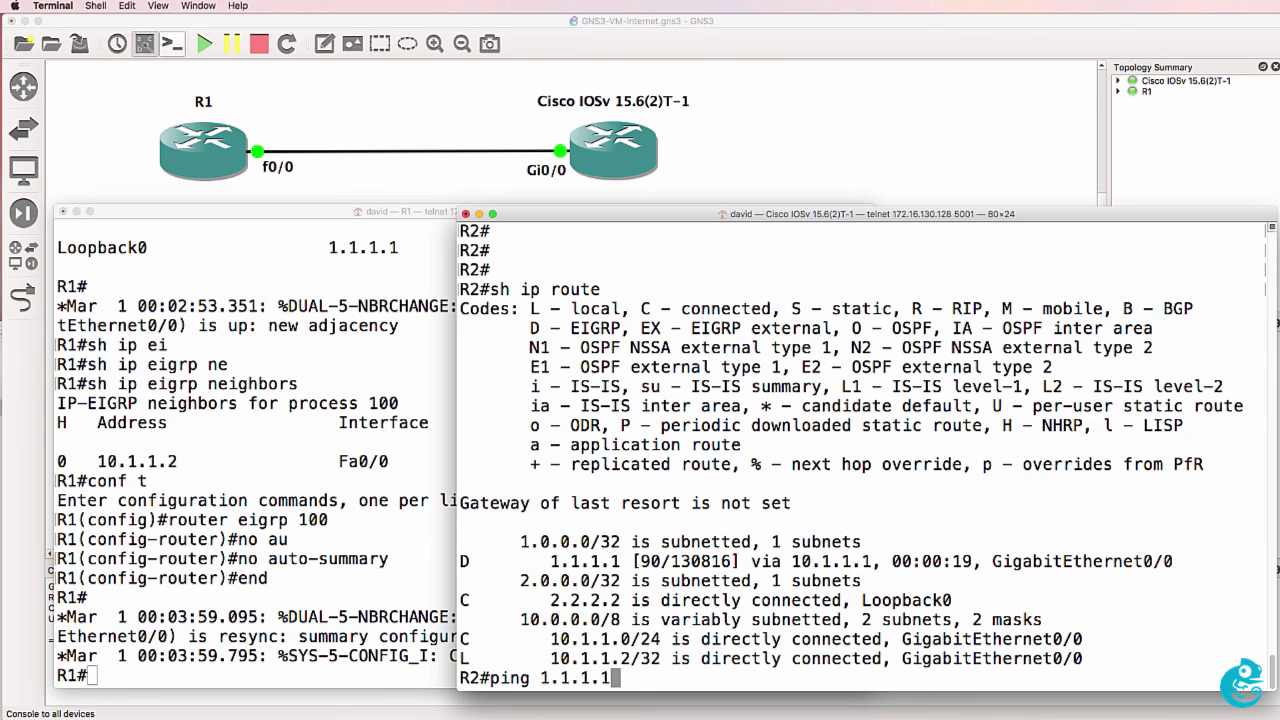
key("Return")
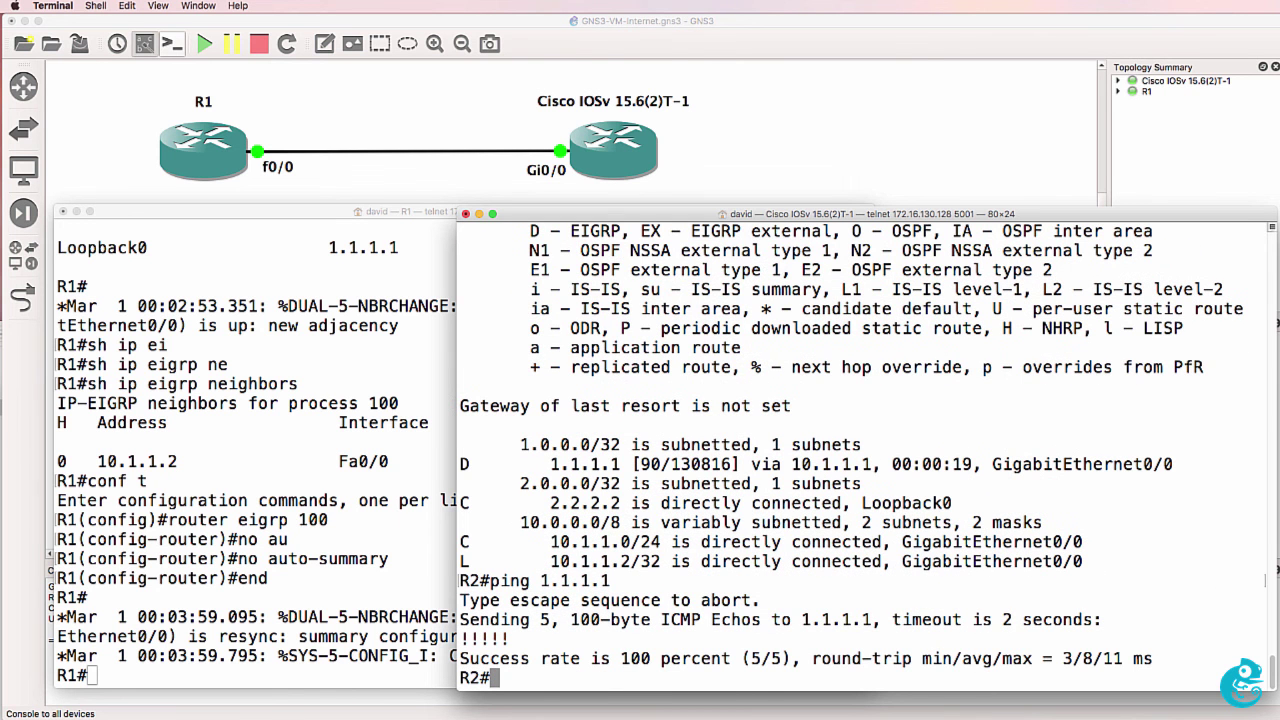
- From R1, ping 2.2.2.2 and show the routing table with the 2.2.2.2/32 EIGRP route
left_click(270, 602)
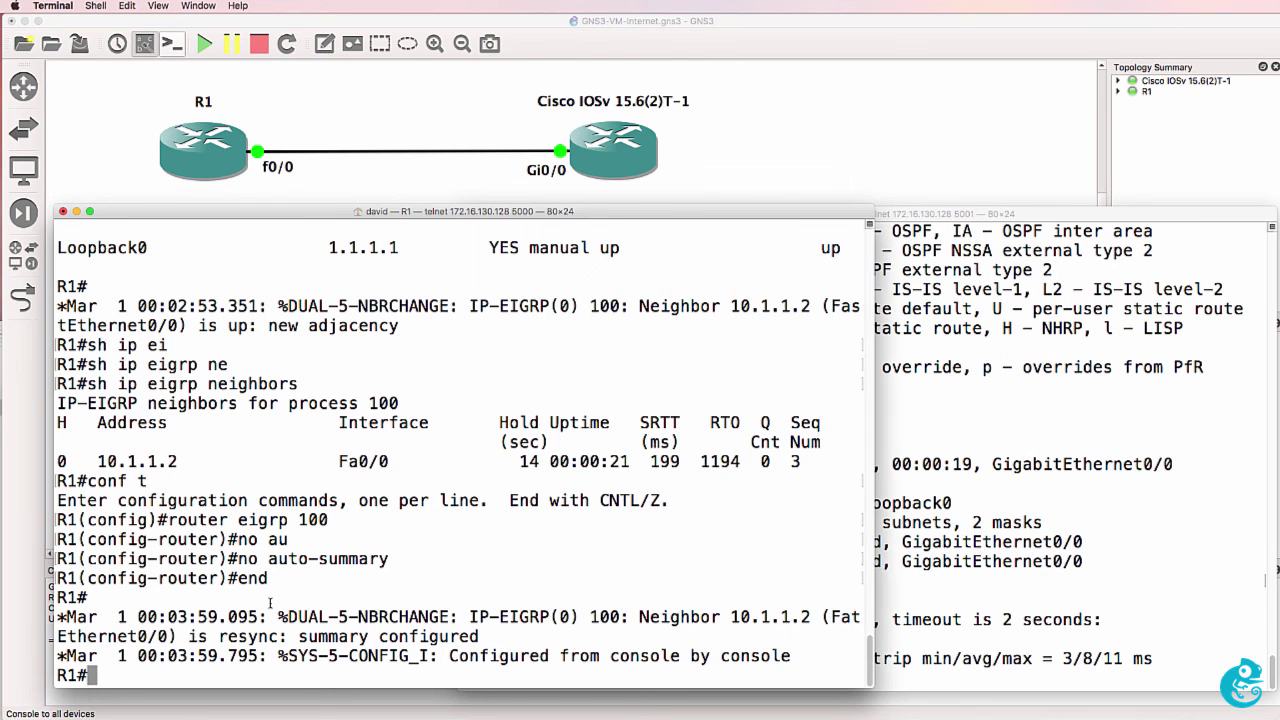
type("ping 2.2")
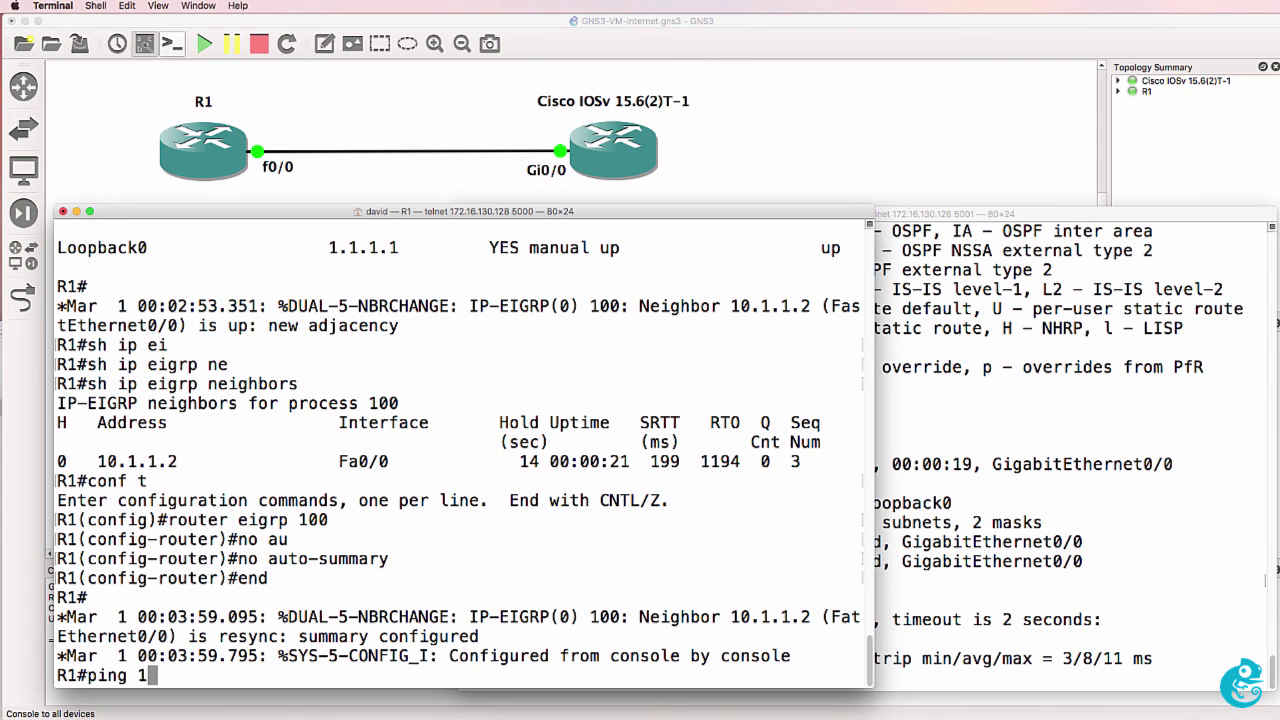
type(".2.2")
key("Return")
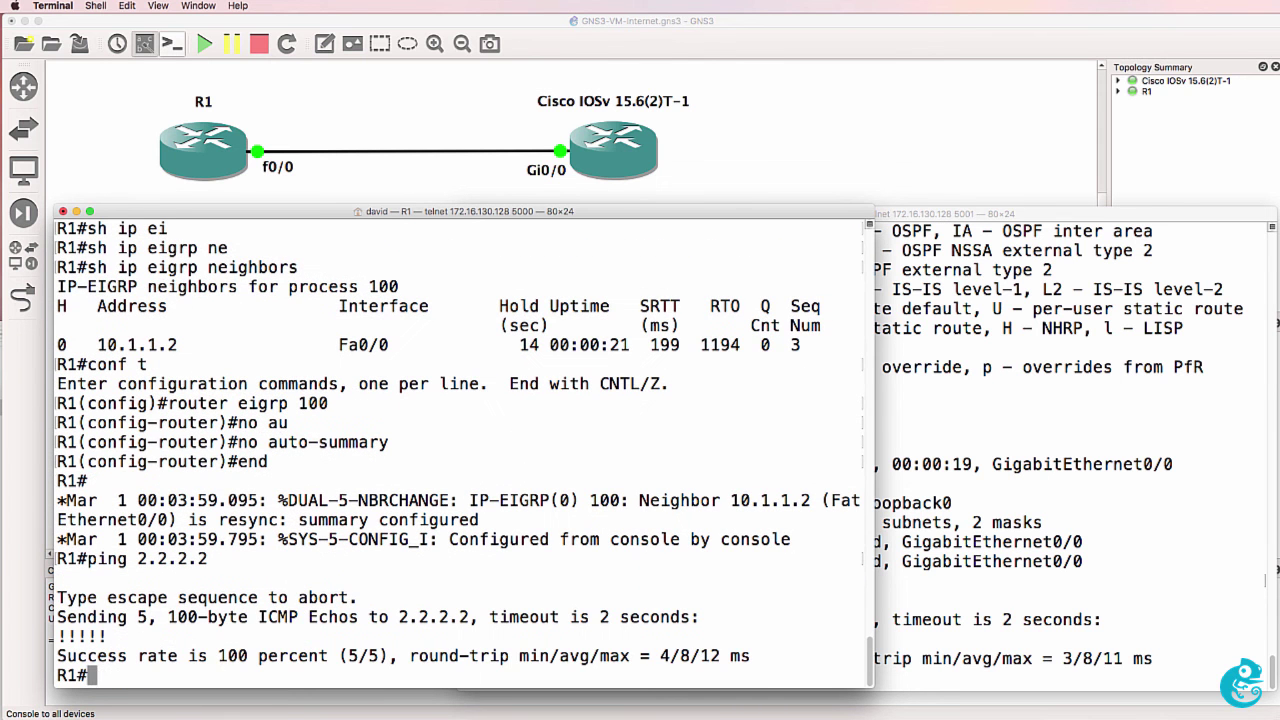
type("sh ip route")
key("Return")
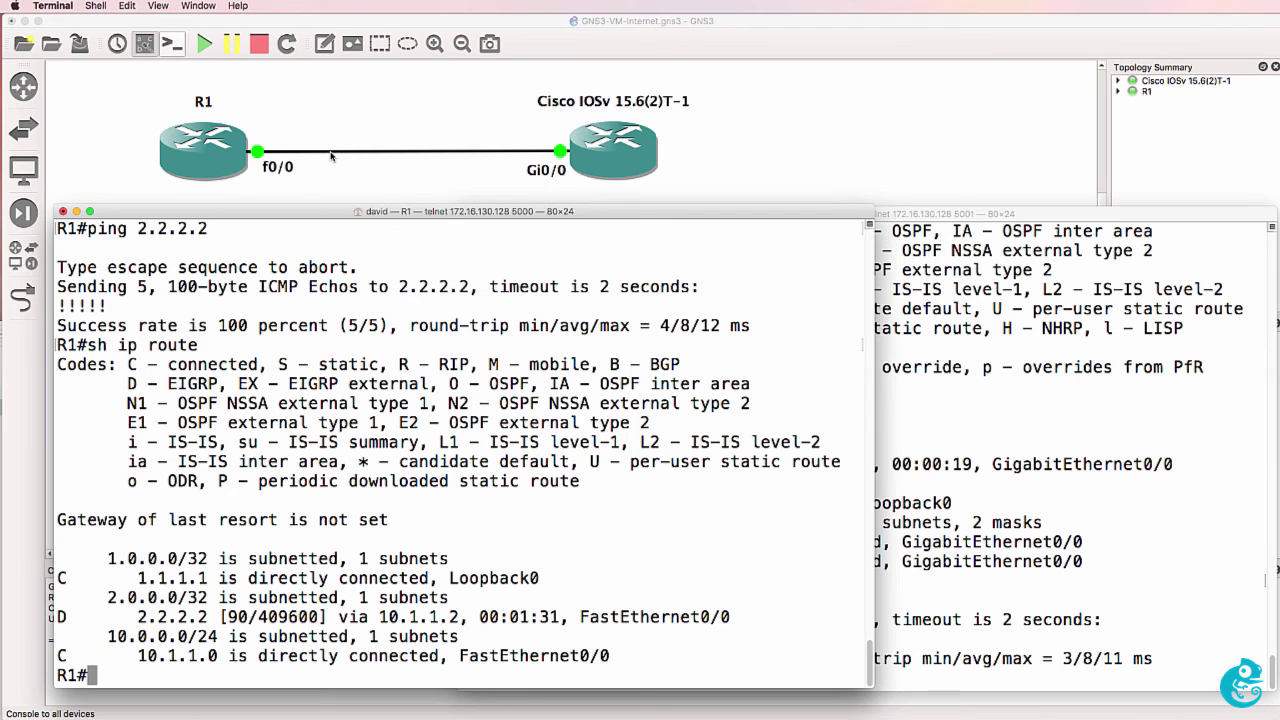
- Bring VMware Fusion's GNS3 VM console showing 172.16.130.128 to the front
key("super+Tab")
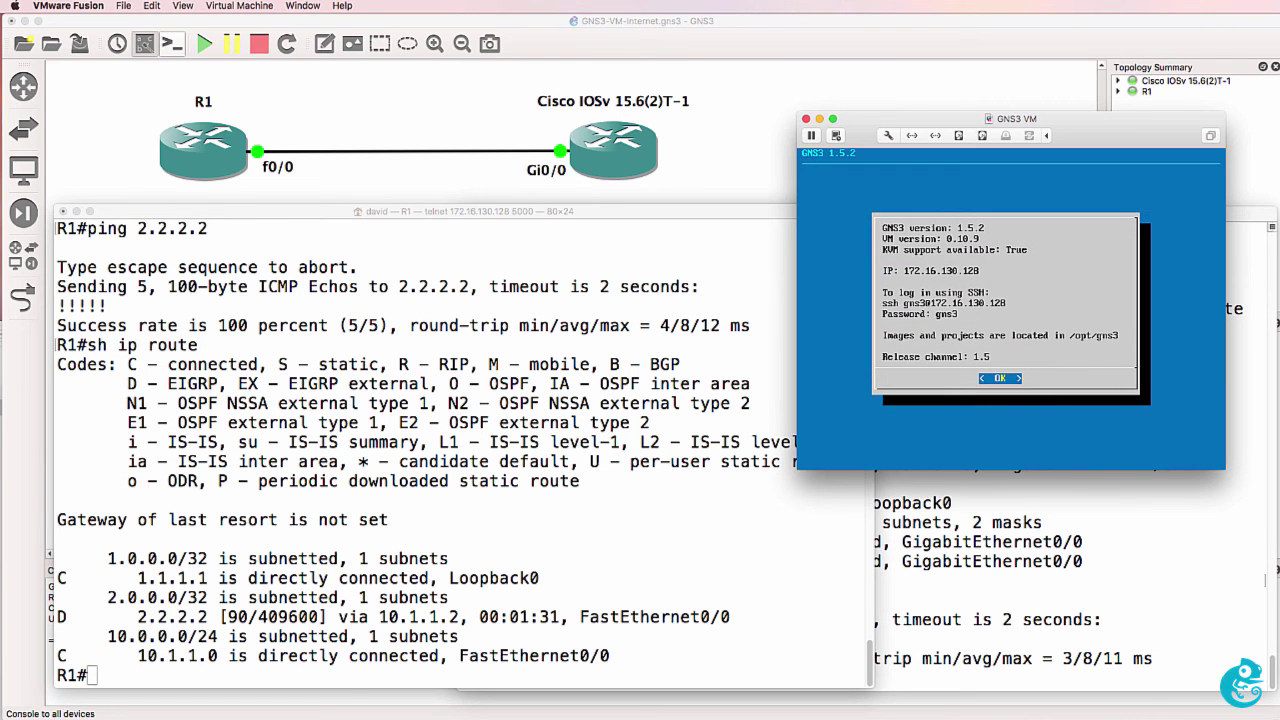